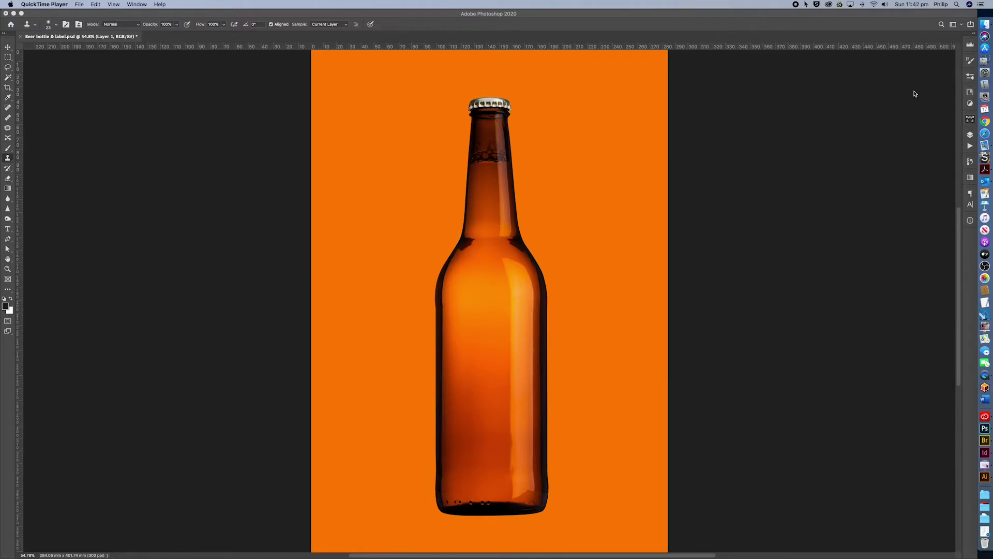
Switch to Illustrator, then select and copy all of the beer label artwork.
key(super+Tab)
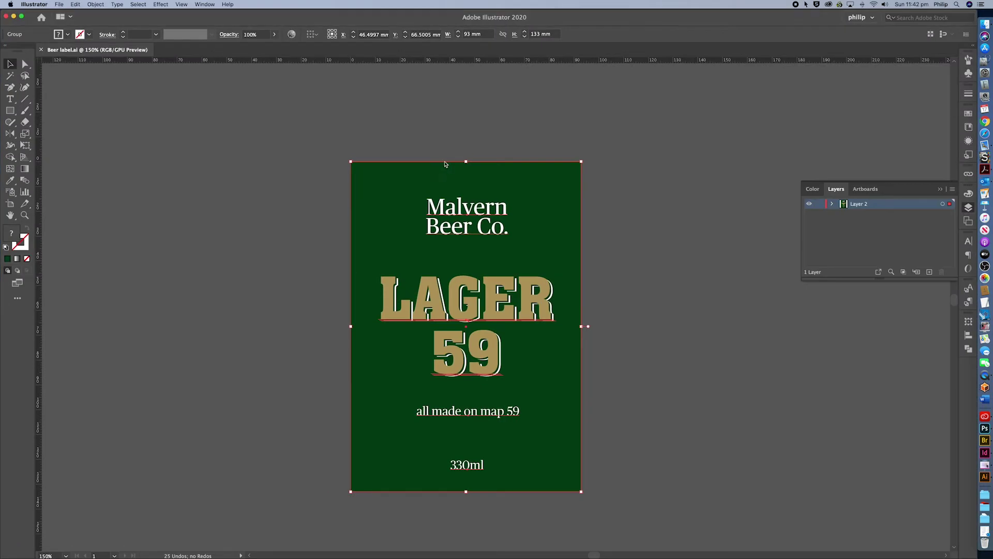
click(577, 124)
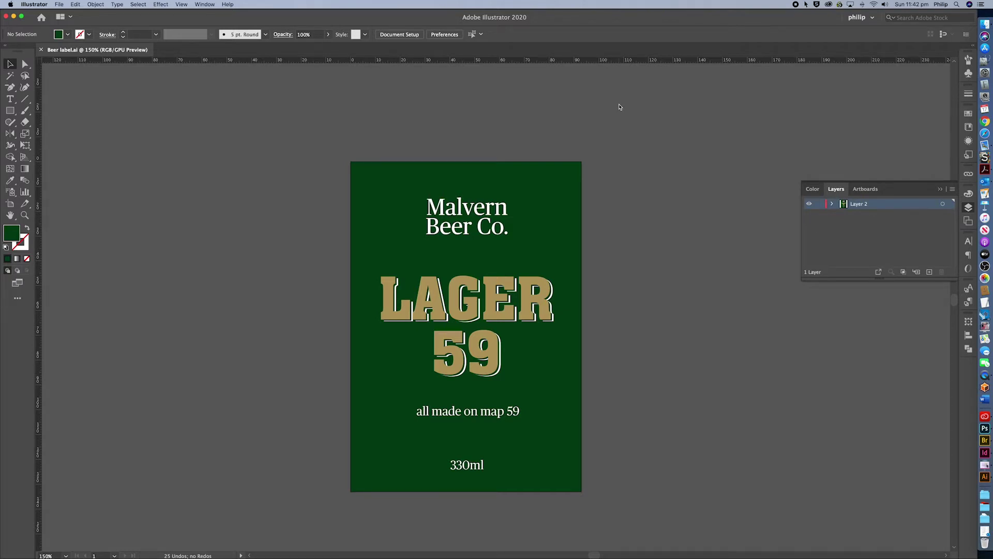
key(super+a)
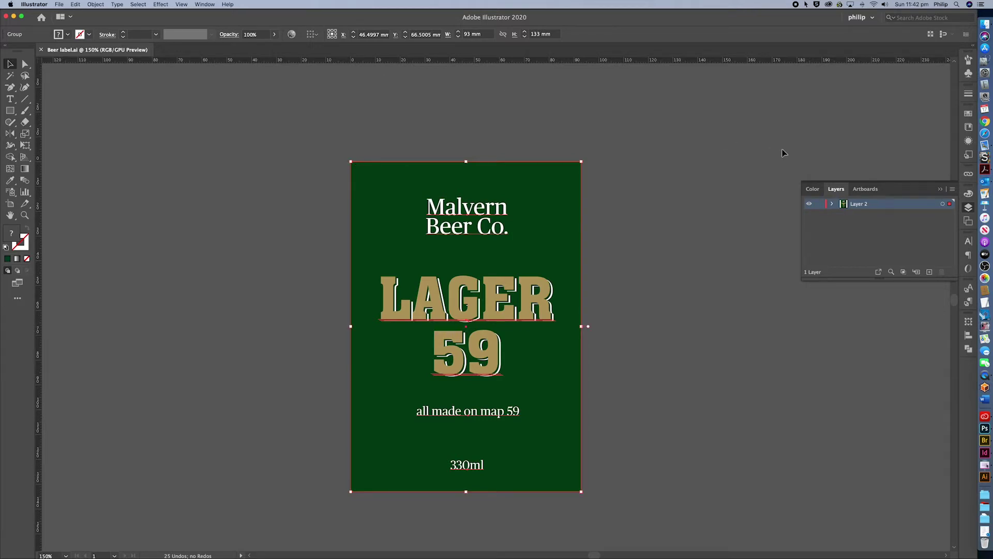
Switch to the bottle document in Photoshop, show its layers and paste the label artwork as pixels.
key(ctrl+Up)
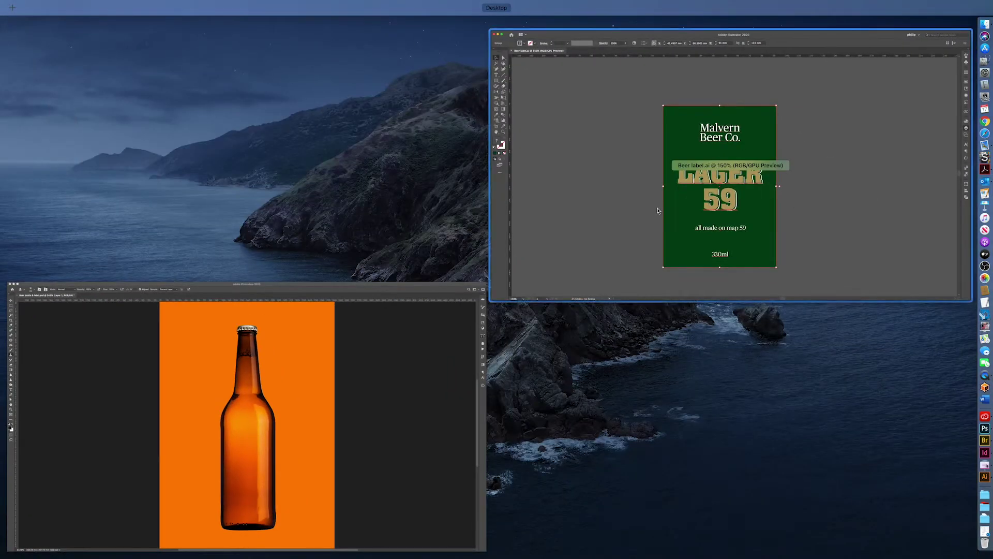
click(387, 378)
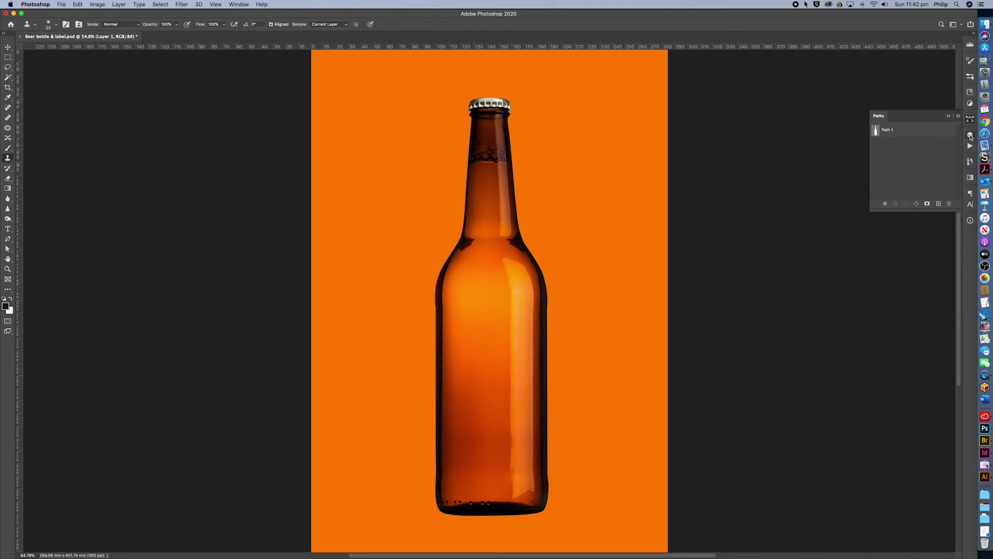
double_click(970, 136)
click(971, 135)
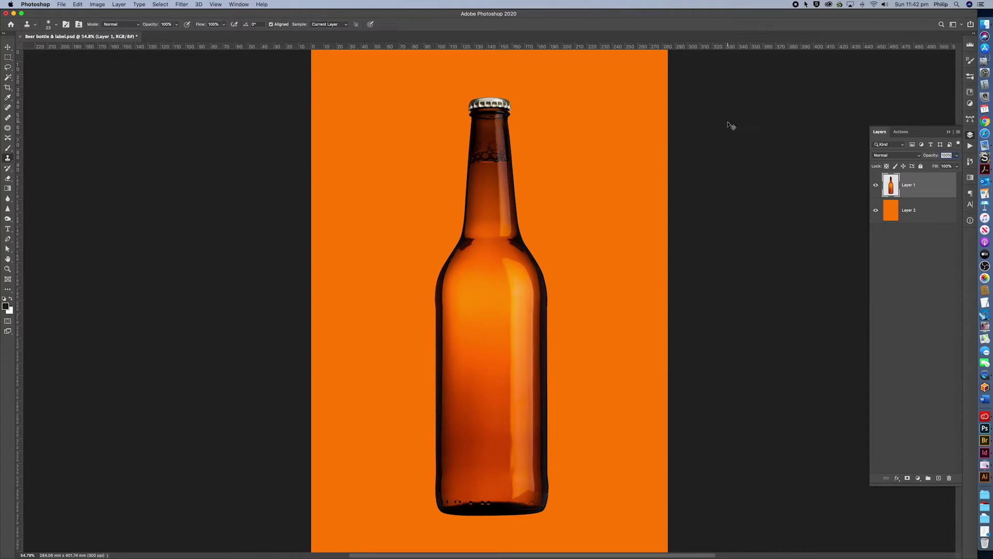
key(super+v)
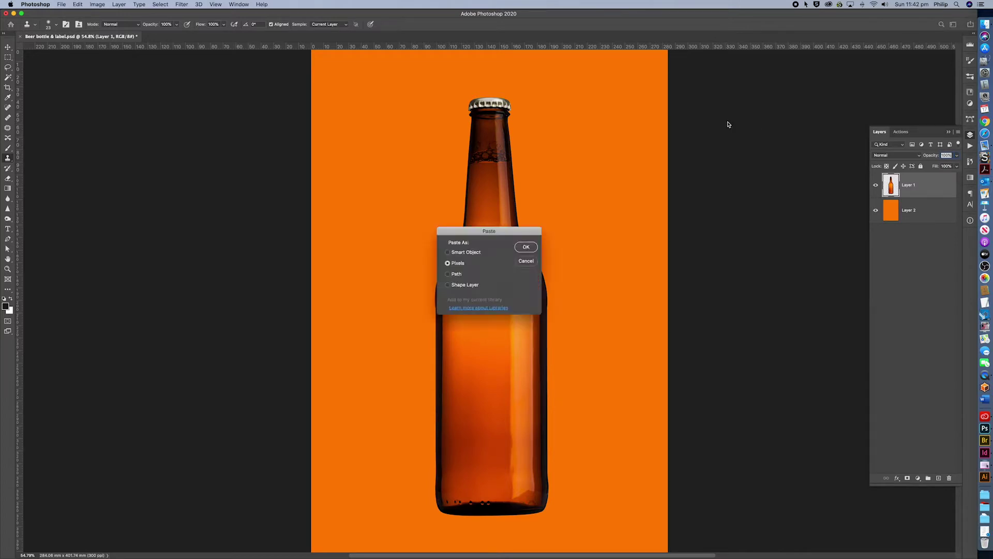
click(527, 249)
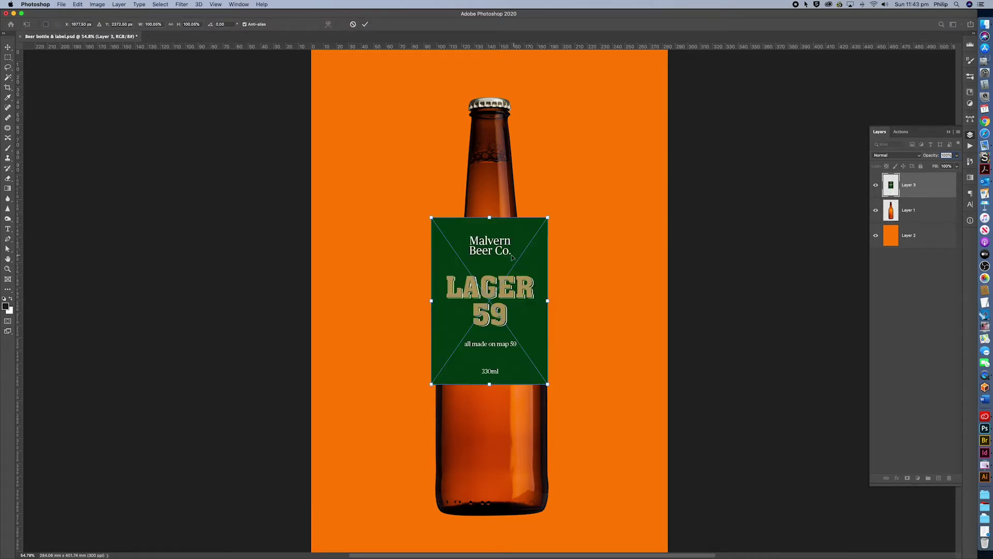
Position the pasted label centrally over the lower body of the bottle and commit the placement.
drag(512, 258, 531, 346)
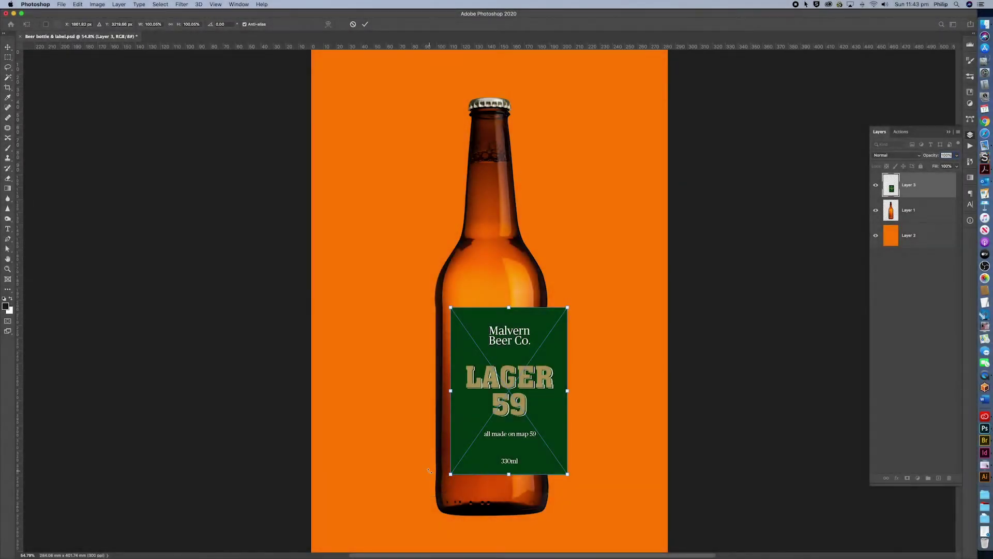
drag(510, 368, 492, 364)
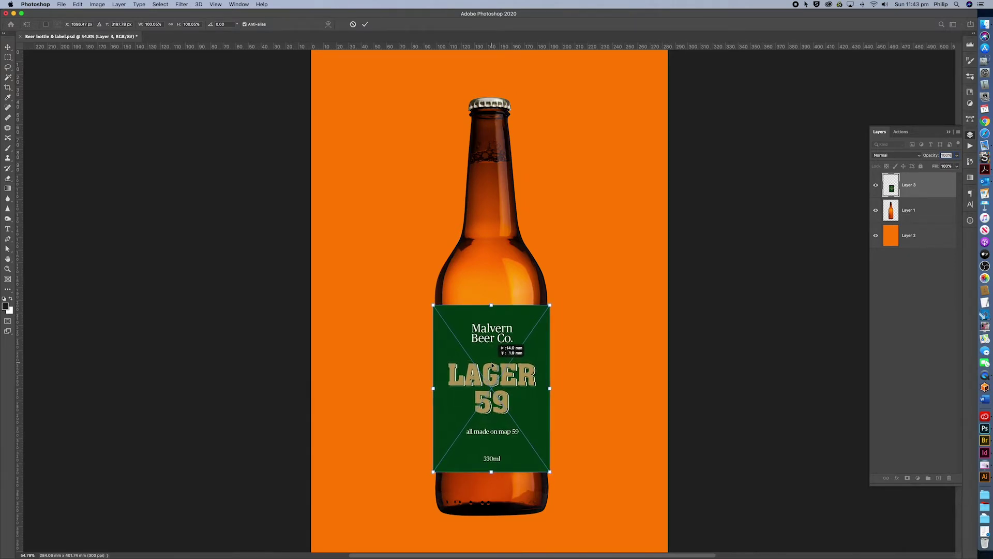
scroll(494, 378, up, 2)
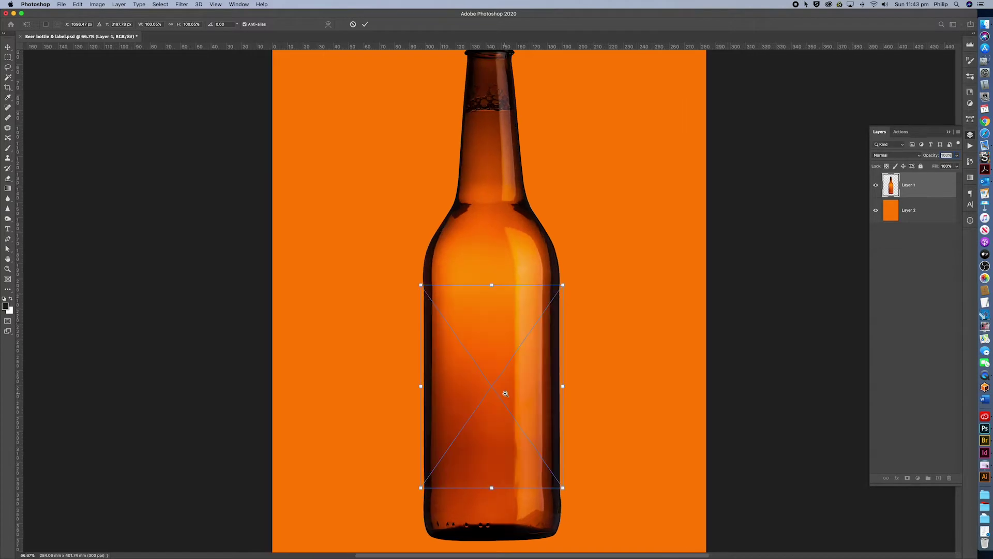
scroll(507, 392, up, 3)
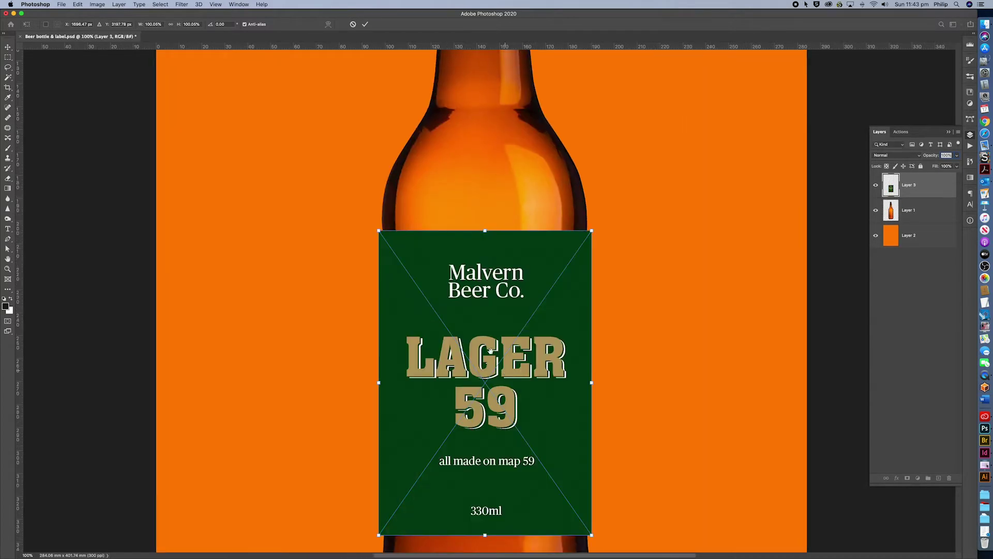
drag(500, 424, 462, 270)
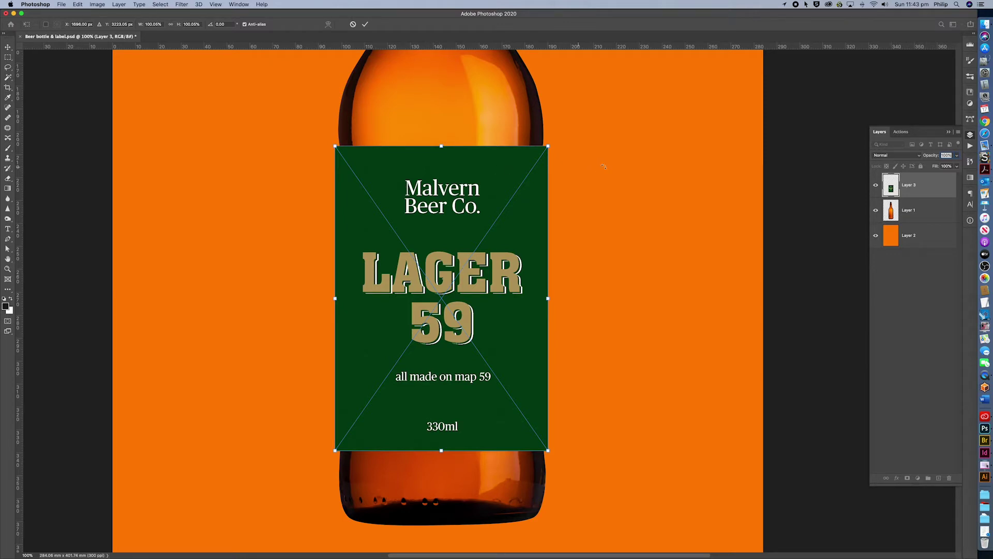
click(366, 24)
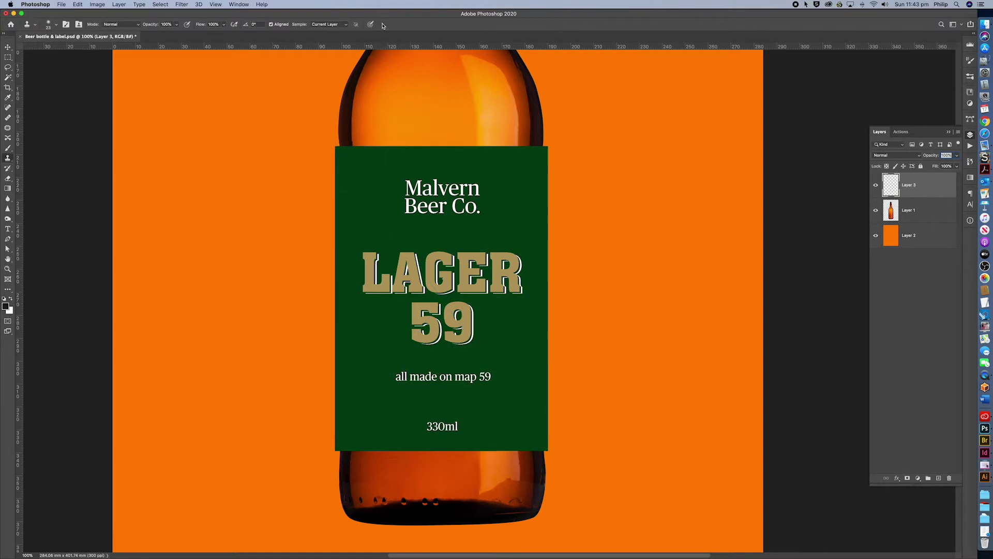
Start a Warp transform on the label and pull its two top corners in to the bottle's edges.
key(s)
click(78, 4)
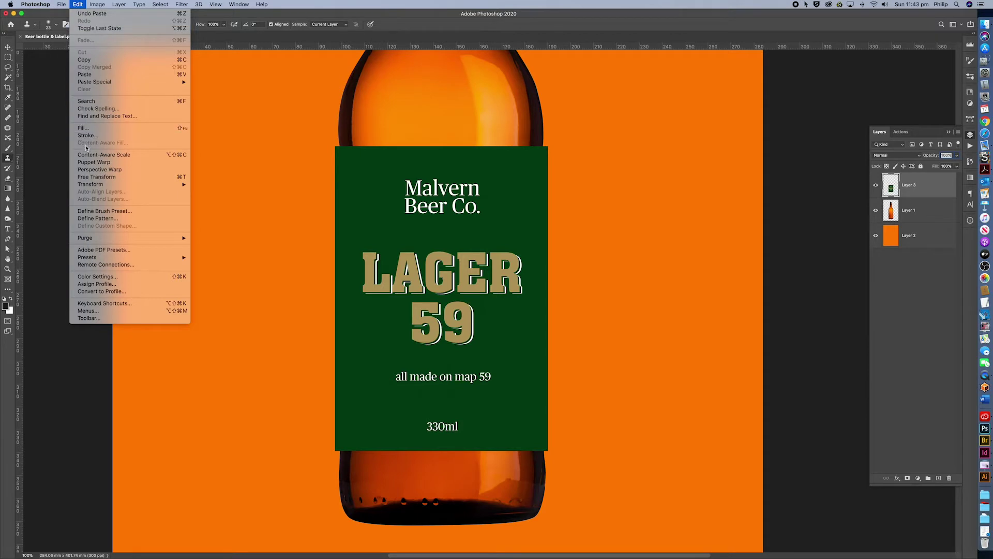
mouse_move(88, 183)
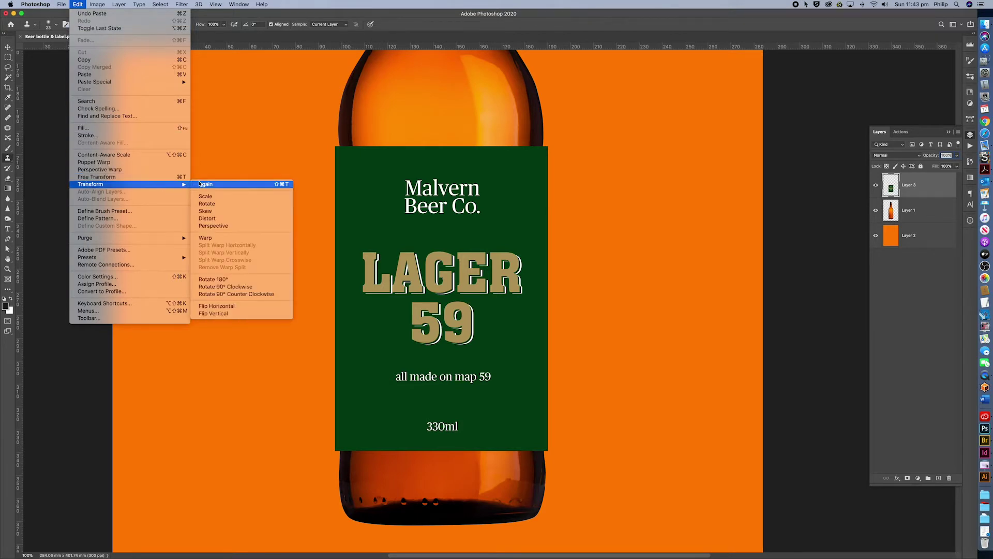
click(205, 238)
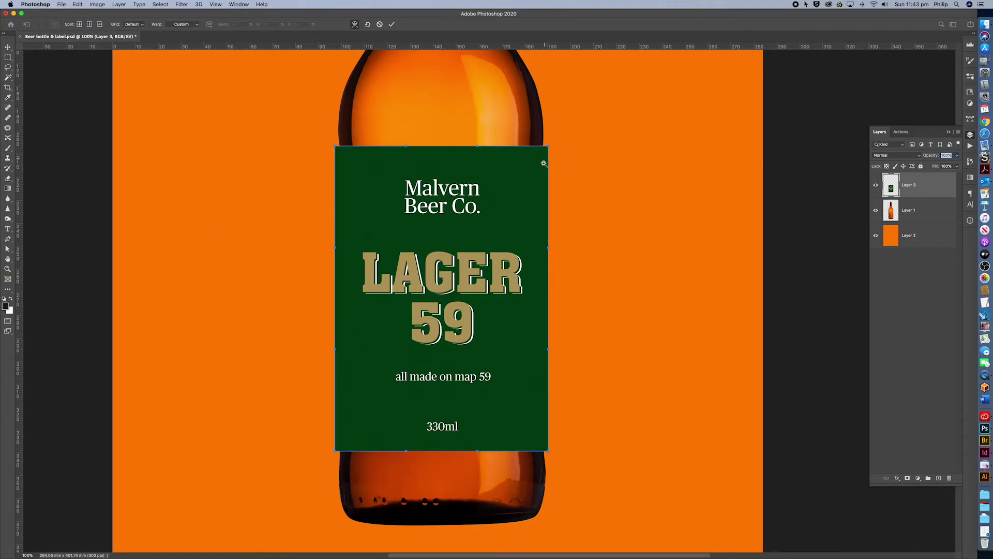
scroll(546, 161, up, 2)
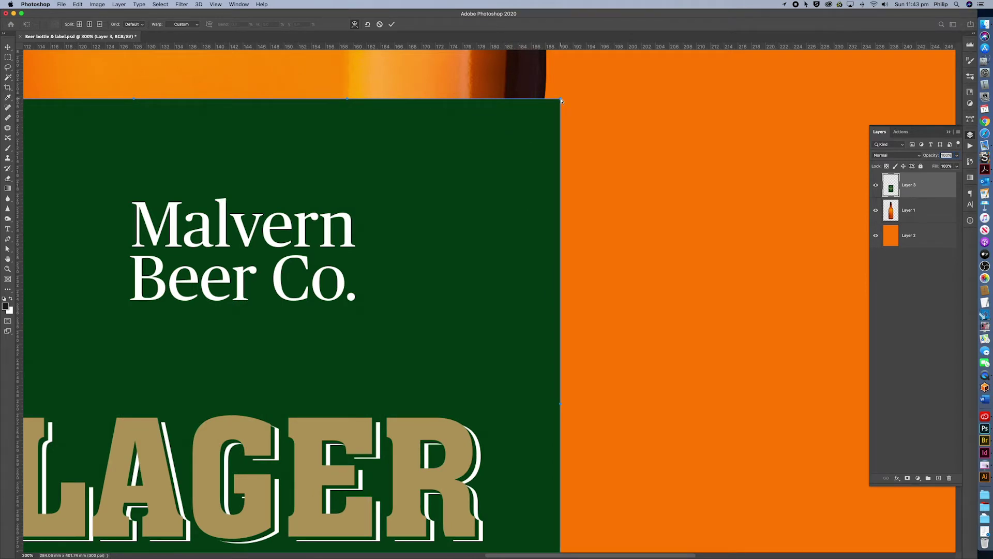
drag(561, 99, 546, 100)
scroll(241, 189, left, 5)
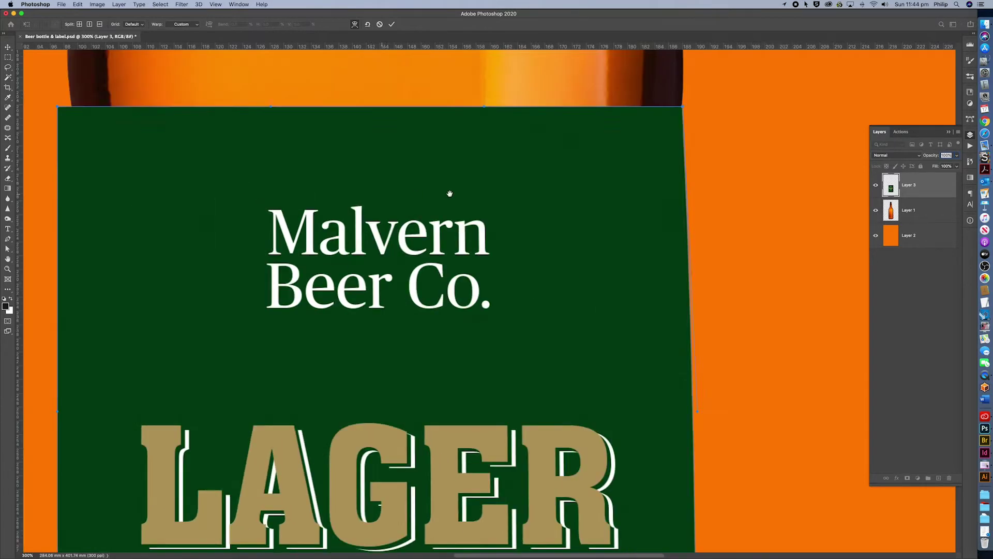
mouse_move(139, 109)
mouse_down()
mouse_move(163, 146)
mouse_move(153, 107)
mouse_up()
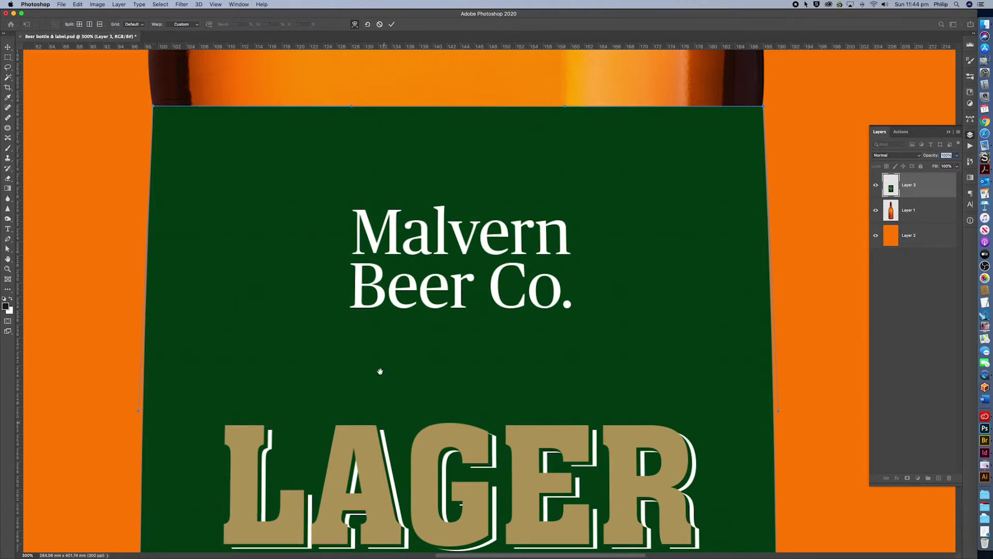
Warp the label's two bottom corners inward to meet the edges of the bottle.
drag(381, 371, 382, 84)
scroll(295, 303, down, 5)
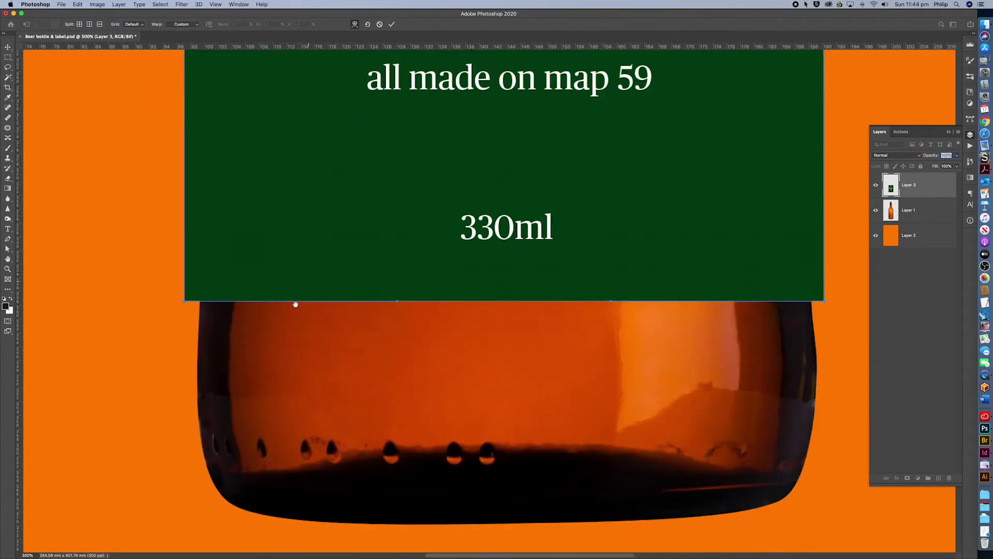
drag(185, 302, 200, 303)
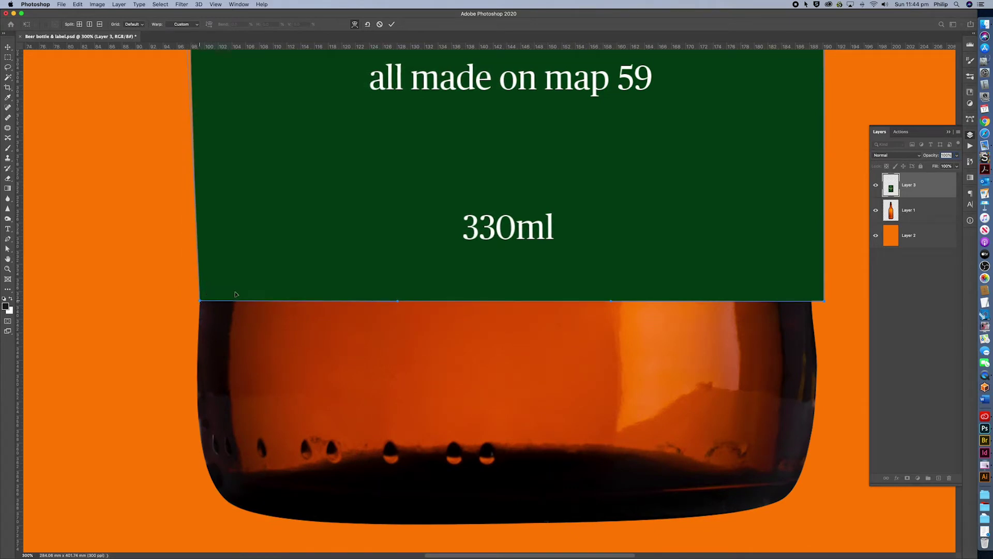
drag(565, 211, 510, 432)
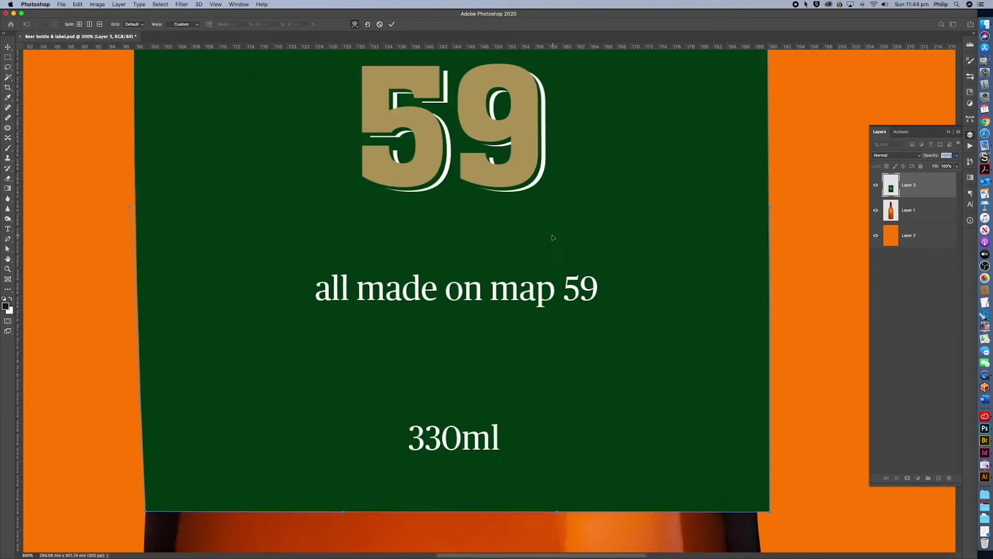
alt+click(501, 230)
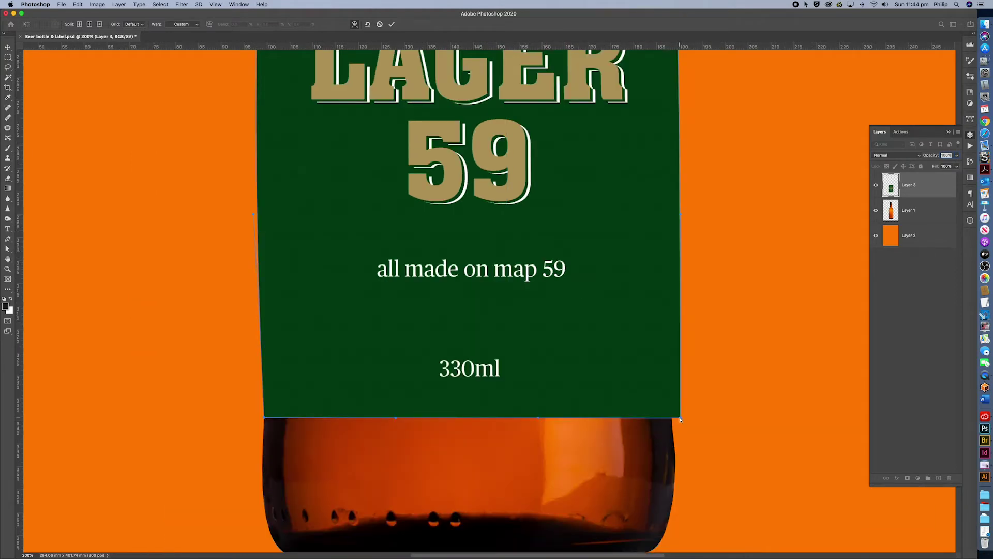
mouse_move(681, 419)
mouse_down()
mouse_move(565, 414)
mouse_move(672, 417)
mouse_up()
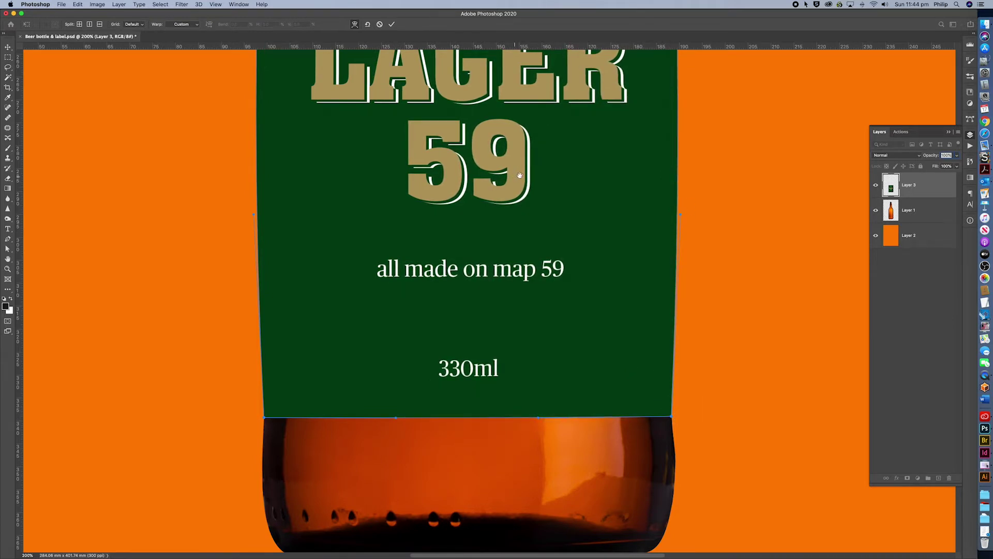
Adjust both warp handles on the label's right side so that edge follows the bottle's outline.
scroll(520, 165, up, 5)
scroll(520, 165, right, 4)
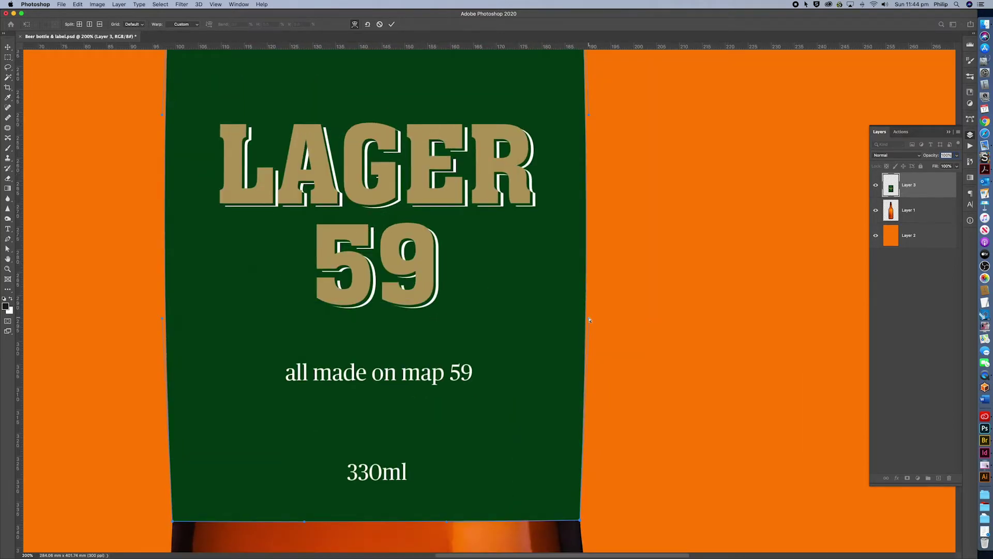
drag(590, 319, 575, 317)
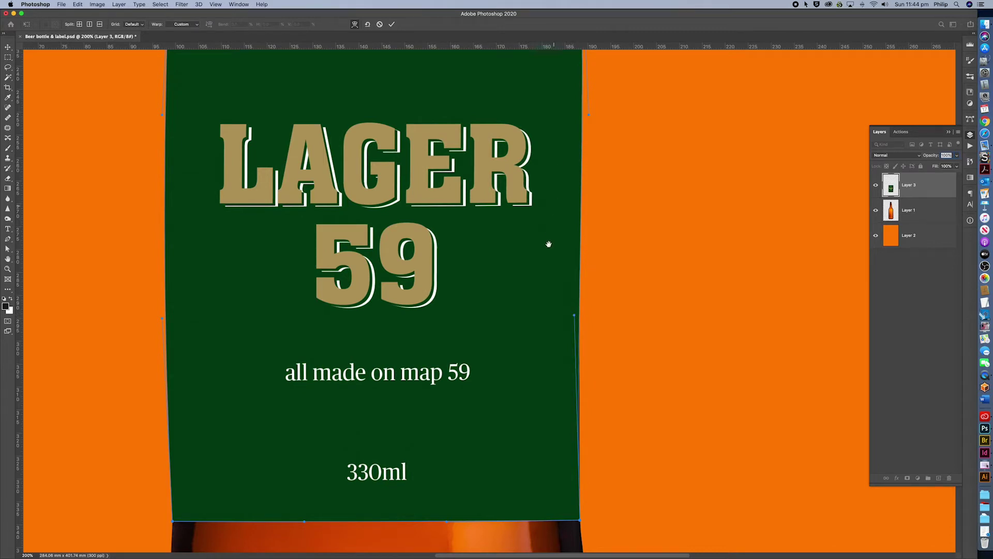
scroll(548, 243, up, 5)
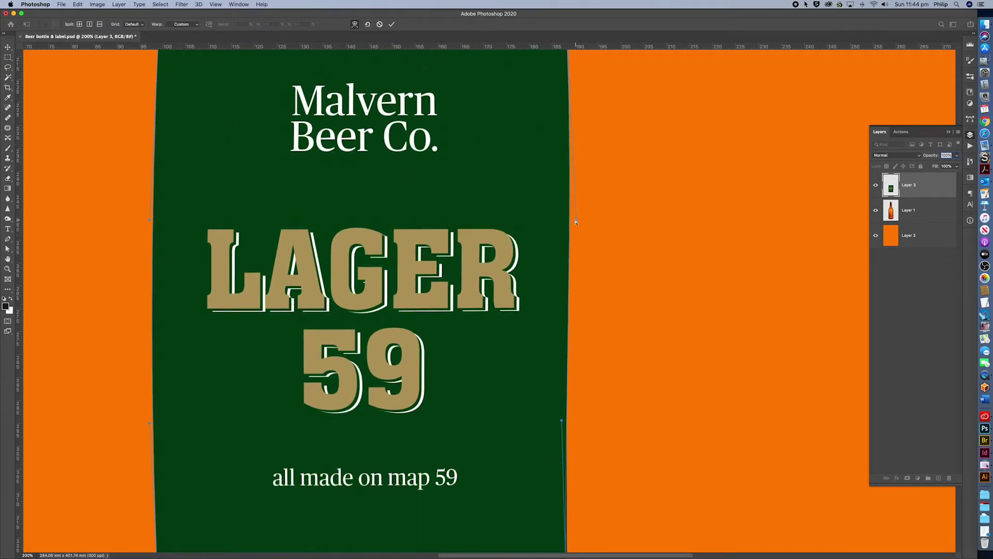
drag(576, 223, 568, 222)
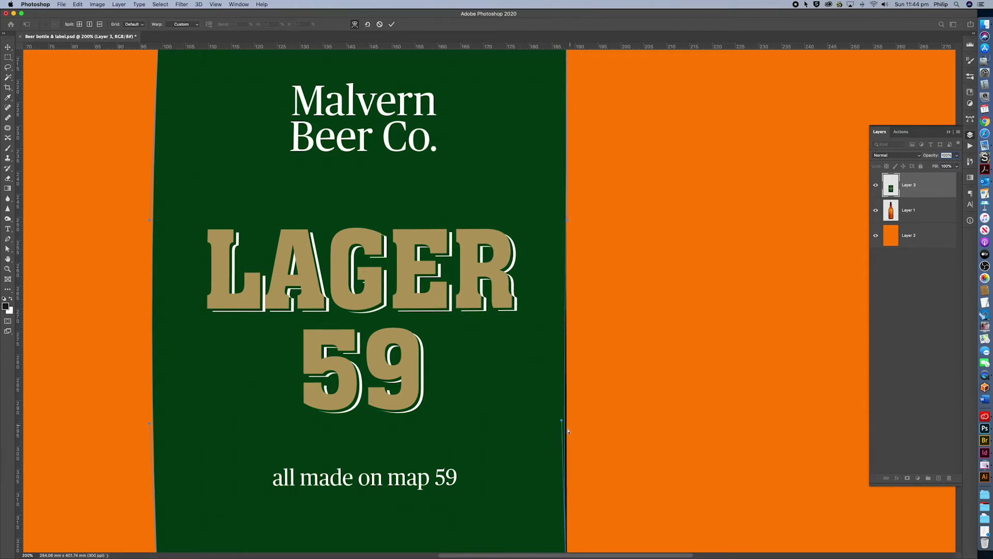
scroll(564, 428, up, 4)
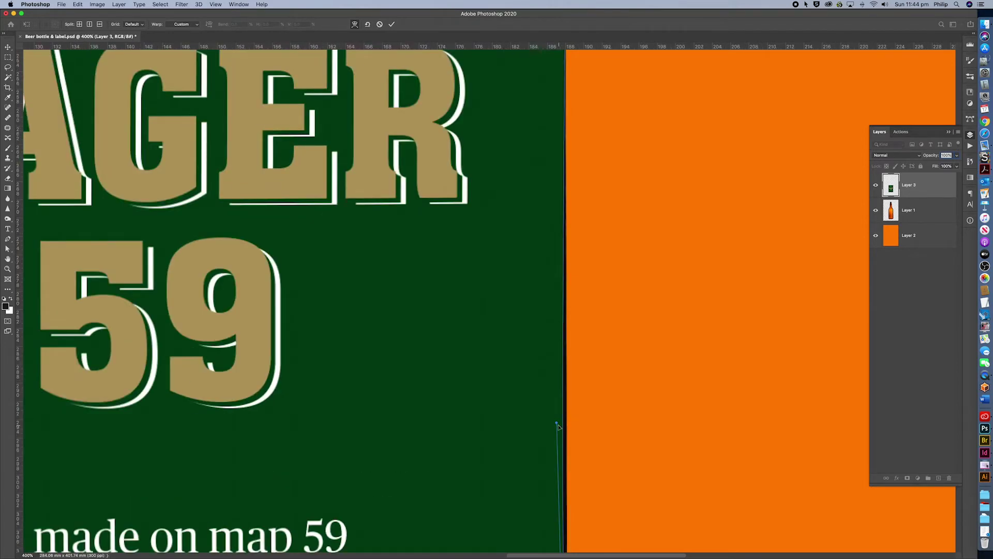
drag(557, 425, 565, 424)
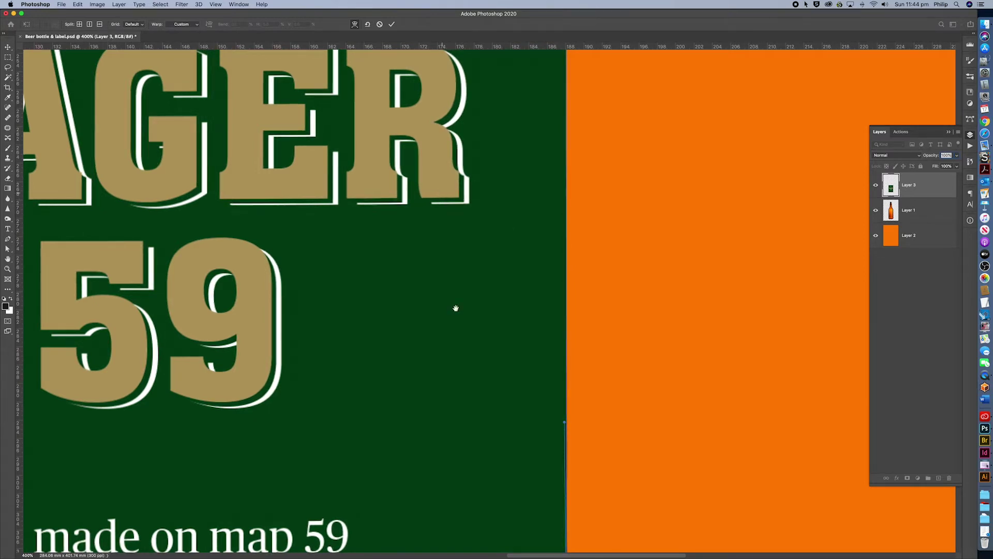
Pull the lower warp handle on the label's left side inward so that edge follows the bottle's outline.
scroll(455, 308, up, 5)
drag(455, 410, 718, 327)
scroll(333, 446, left, 10)
scroll(333, 446, down, 10)
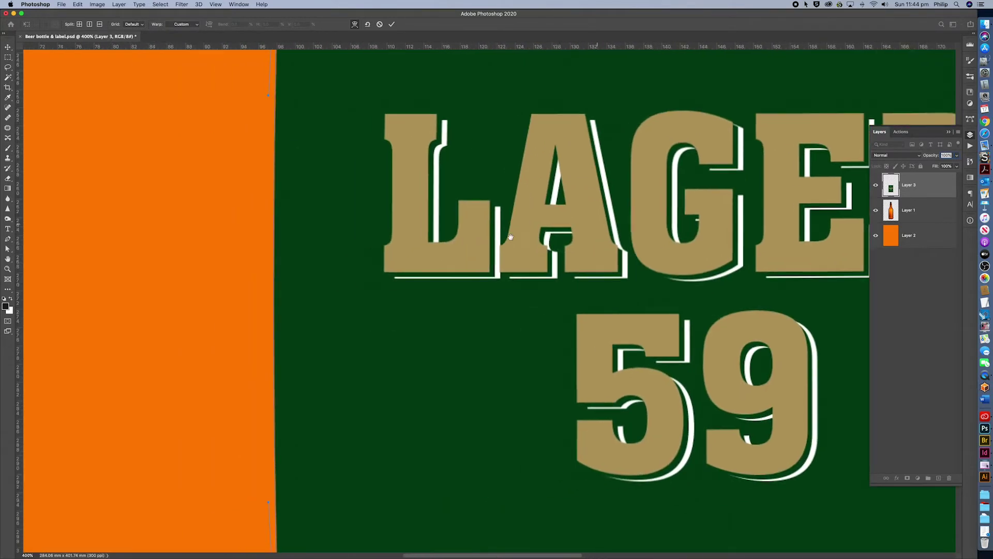
scroll(333, 446, down, 2)
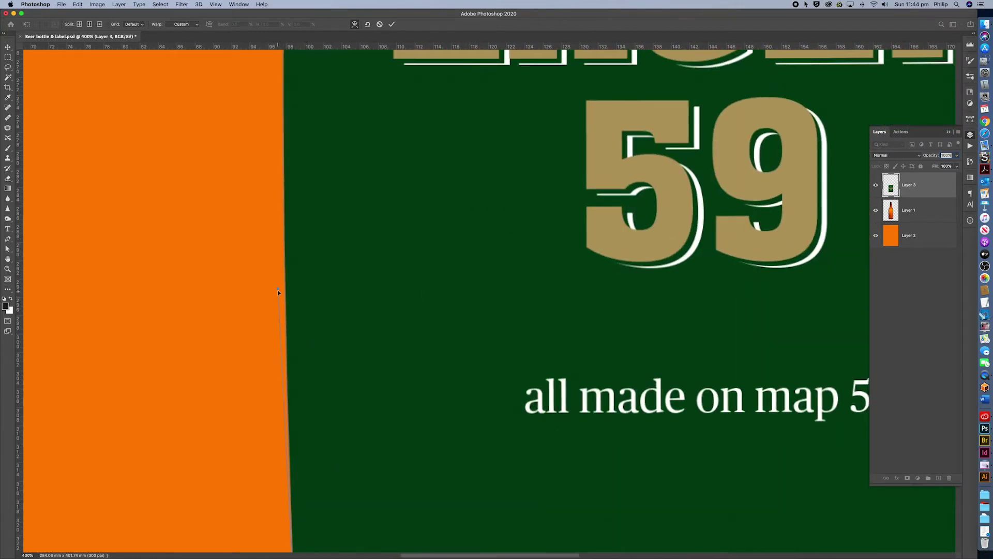
drag(278, 290, 296, 250)
drag(277, 290, 307, 290)
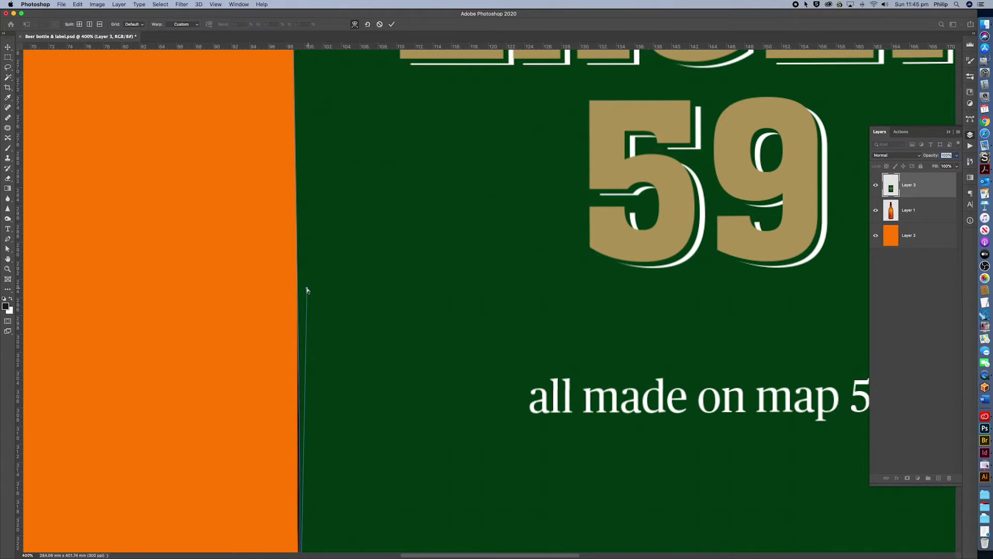
scroll(330, 492, down, 5)
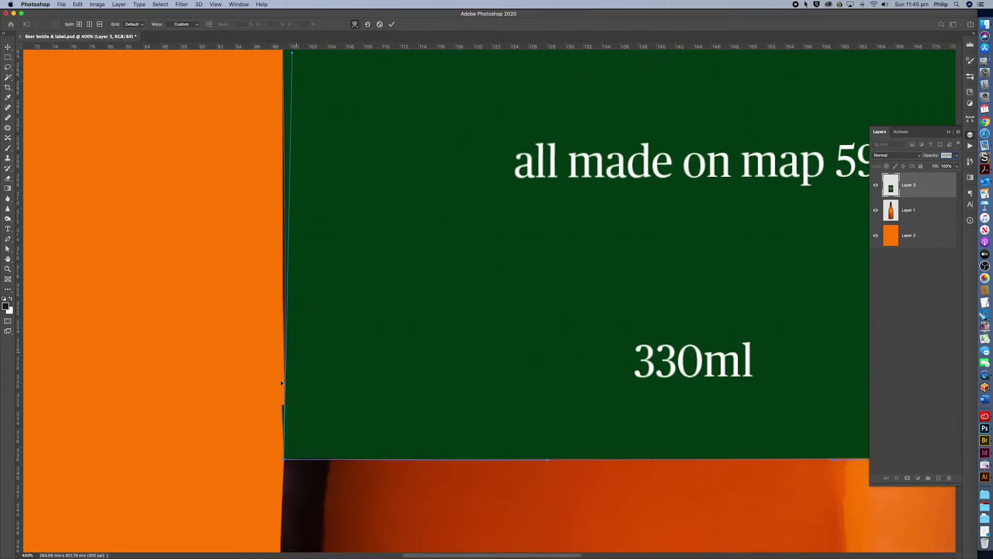
scroll(302, 310, up, 3)
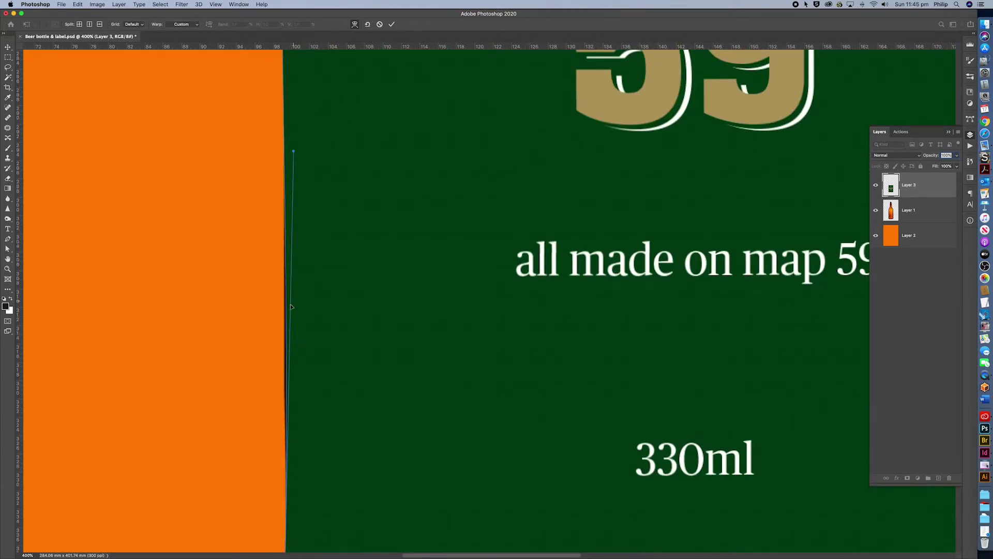
Split the warp horizontally just above the 330ml text and move the split's left anchor point onto the bottle's edge.
click(100, 26)
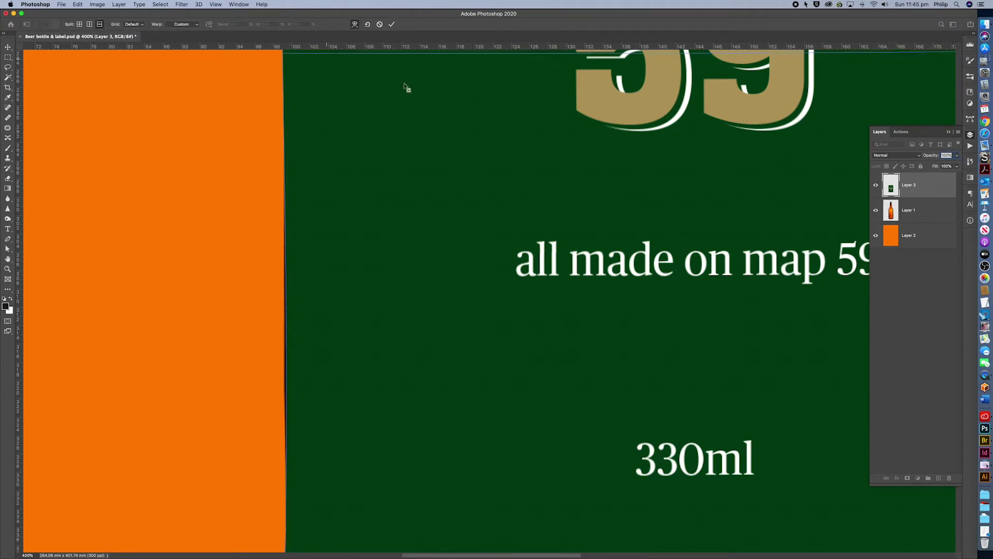
click(289, 352)
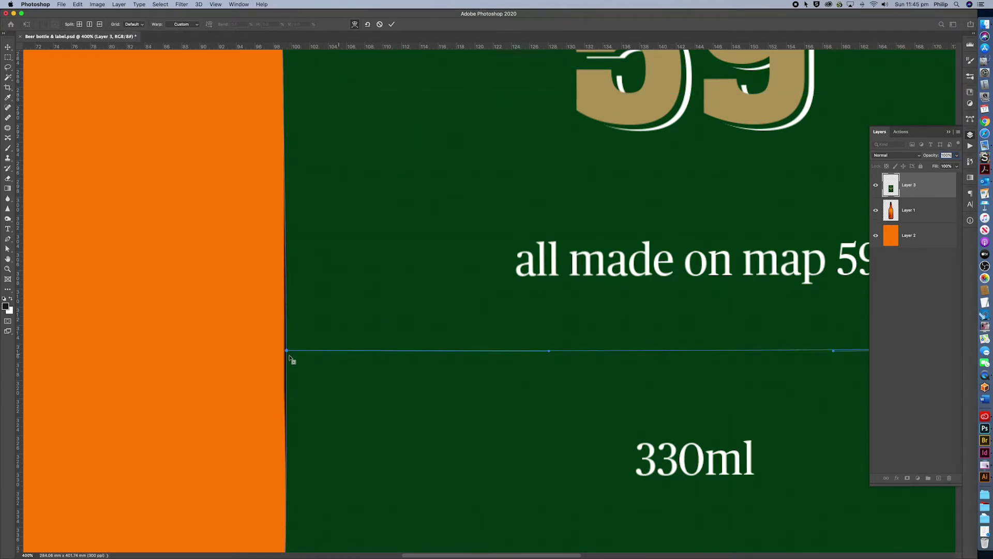
drag(288, 352, 284, 351)
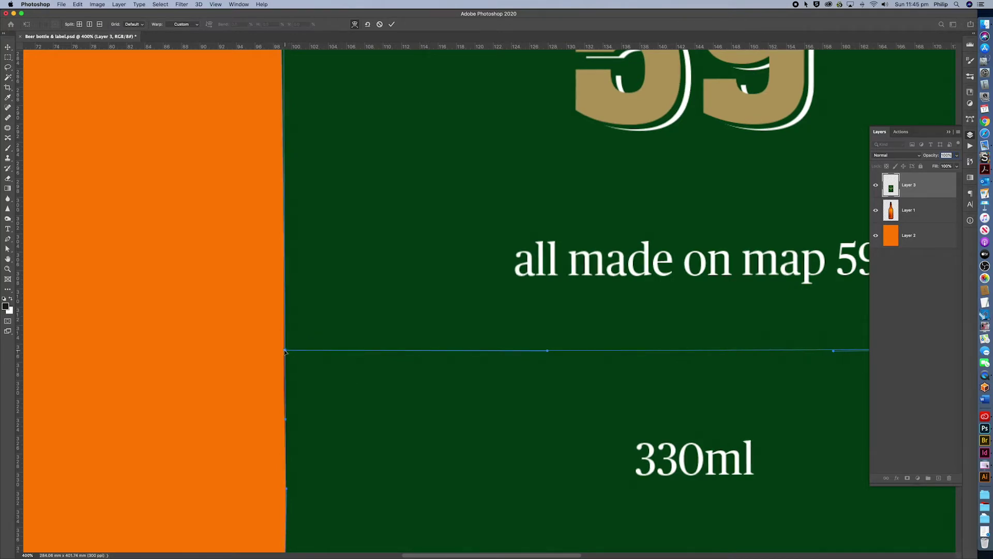
Pull the upper warp handle on the label's left side inward to match the bottle's outline, and check the upper right edge.
drag(344, 145, 359, 354)
drag(359, 159, 380, 421)
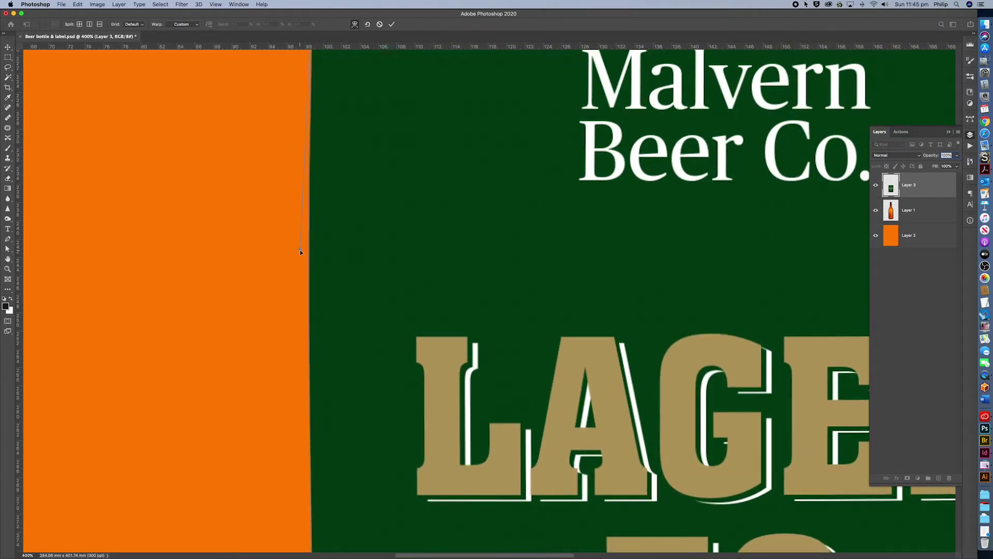
drag(301, 252, 318, 249)
drag(395, 192, 393, 402)
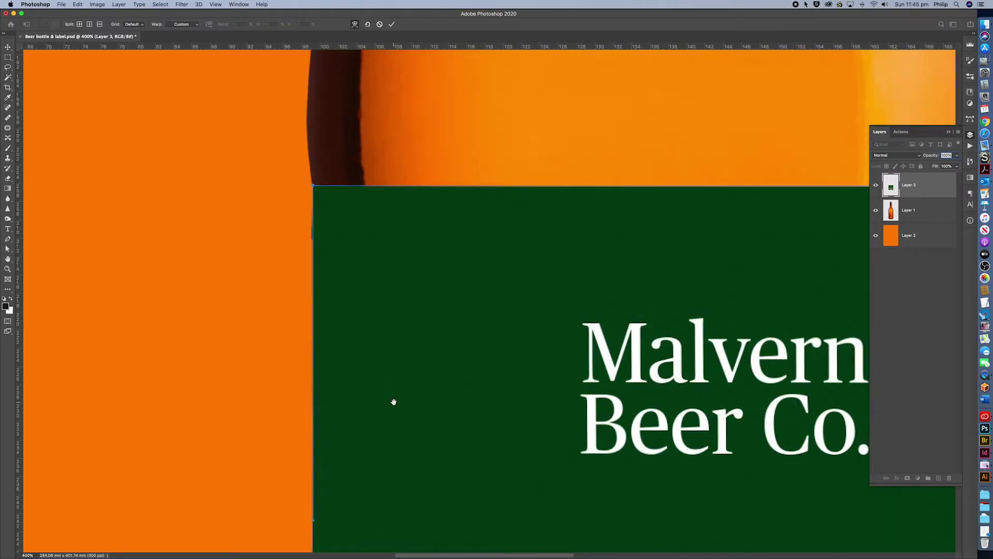
scroll(20, 282, right, 10)
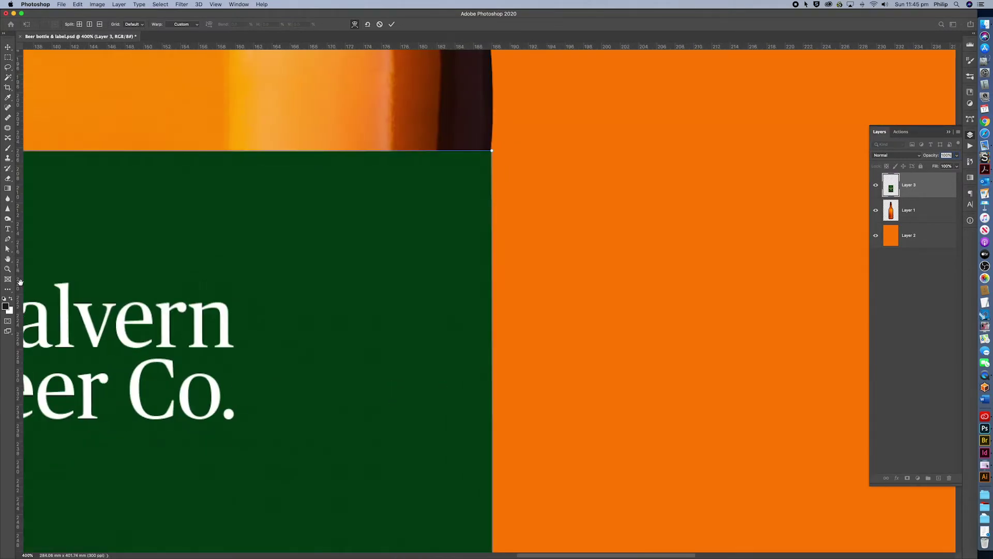
scroll(225, 383, down, 8)
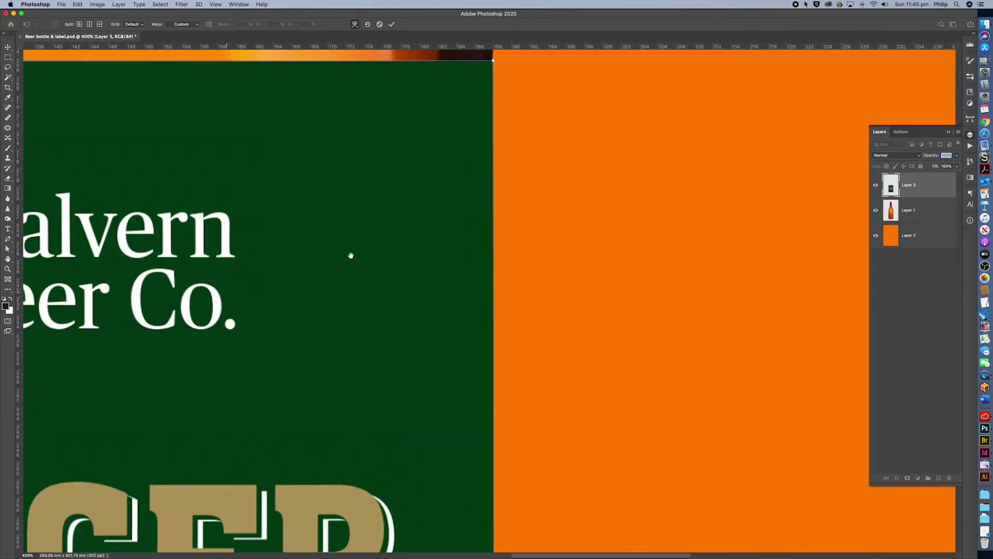
key(super+0)
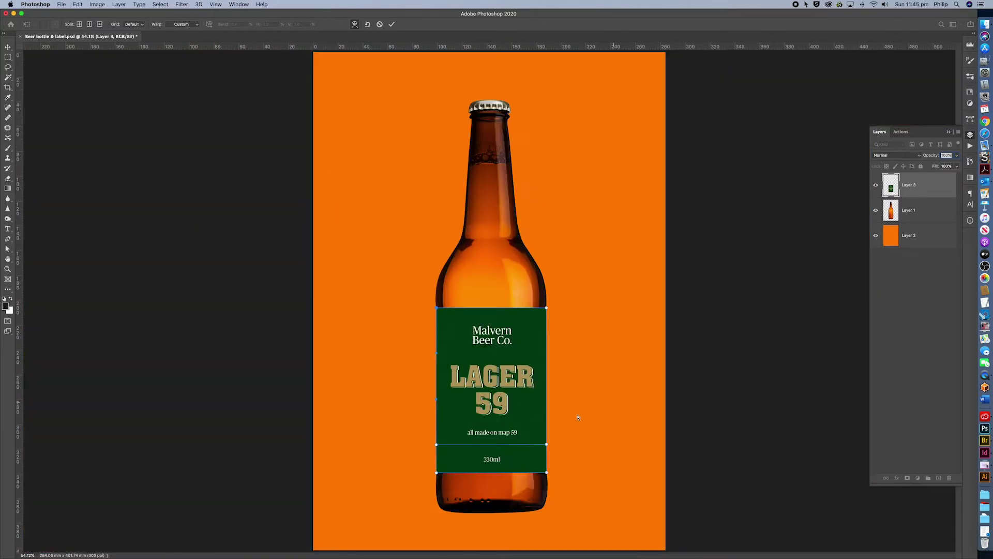
Lower the label layer's opacity so the bottle's edges show through the label.
drag(408, 363, 572, 466)
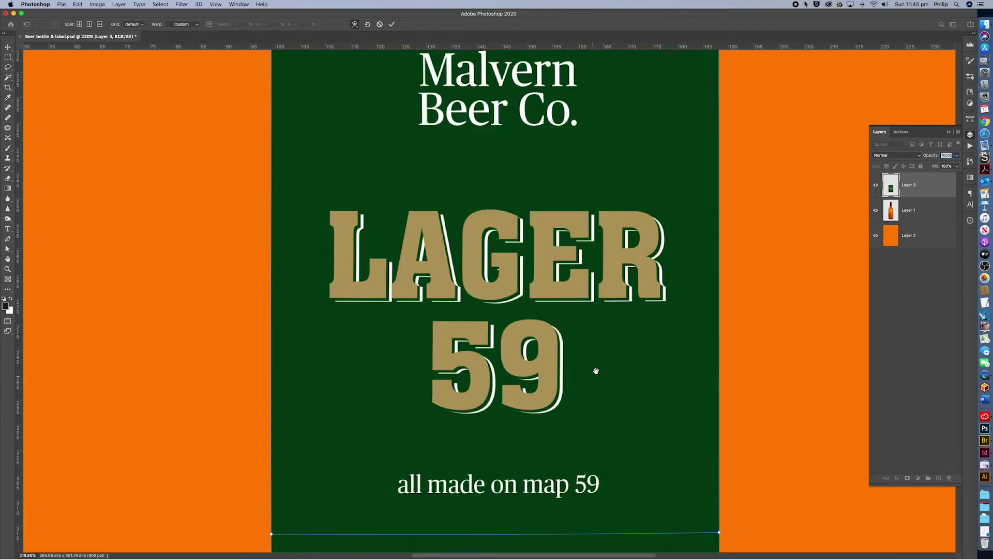
scroll(718, 264, right, 3)
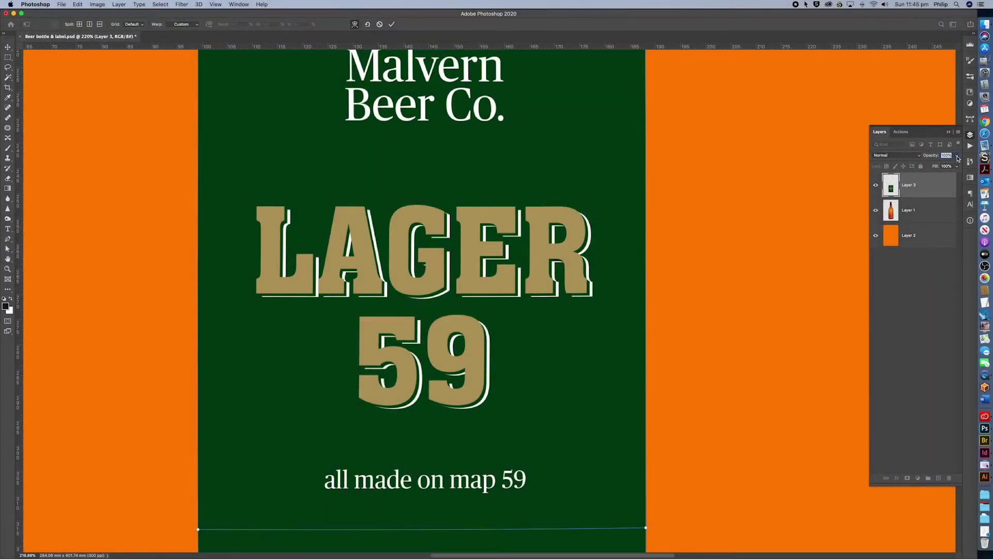
click(958, 156)
drag(957, 166, 932, 167)
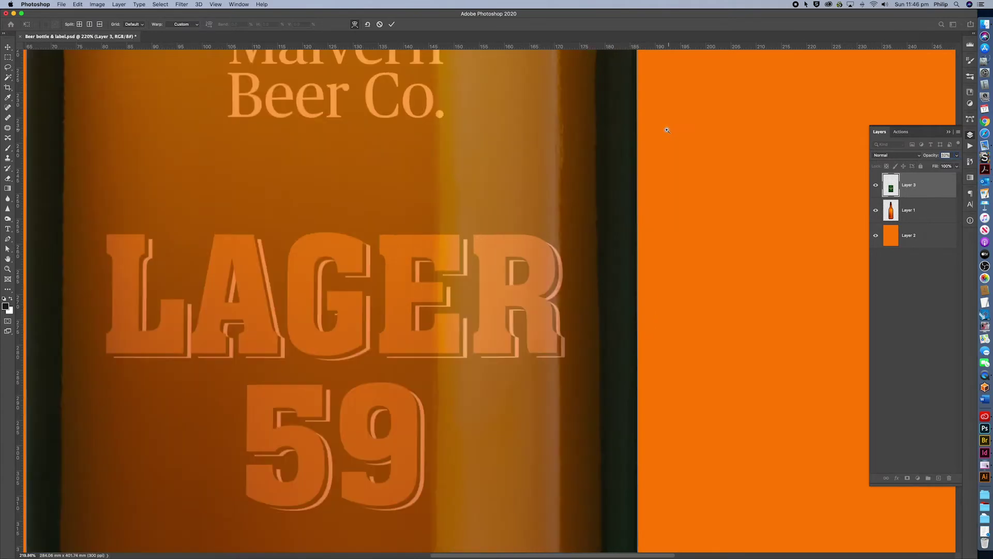
Adjust the upper warp handle on the label's right side to the bottle's edge and commit the warp.
click(666, 128)
click(621, 138)
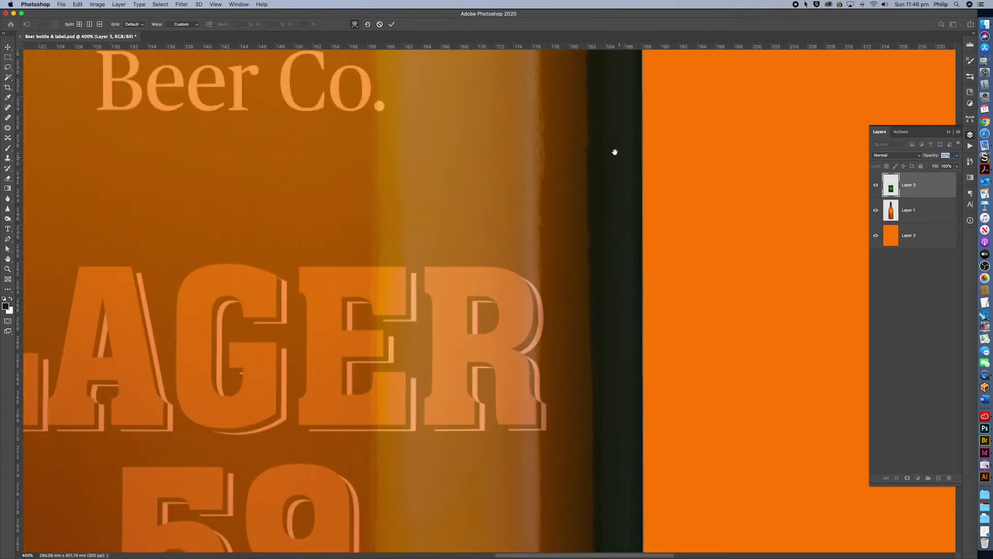
drag(615, 151, 585, 326)
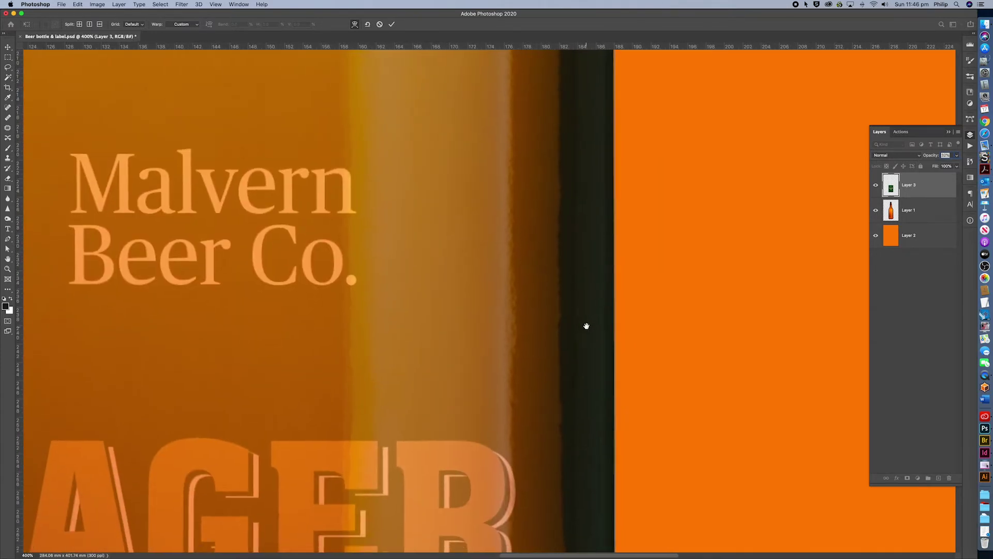
click(614, 351)
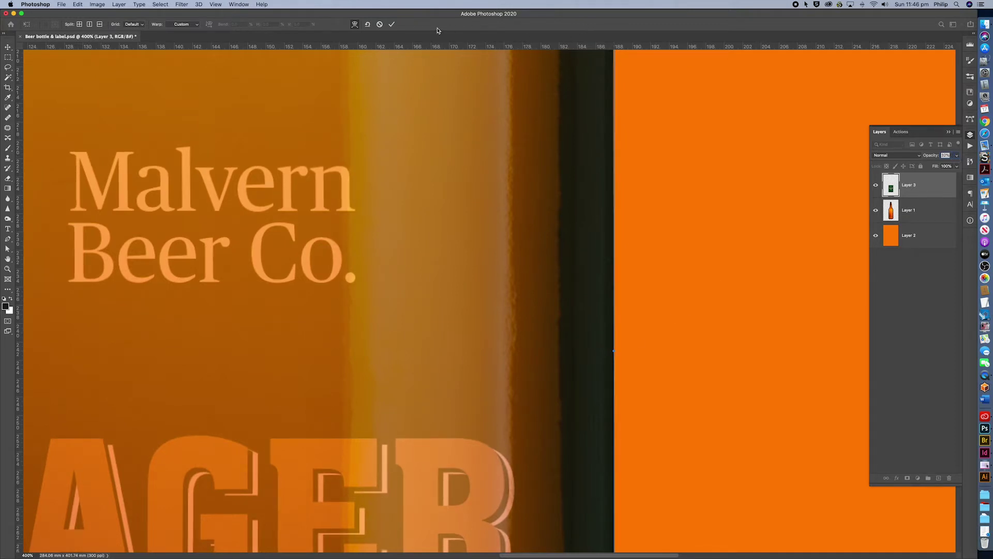
click(392, 25)
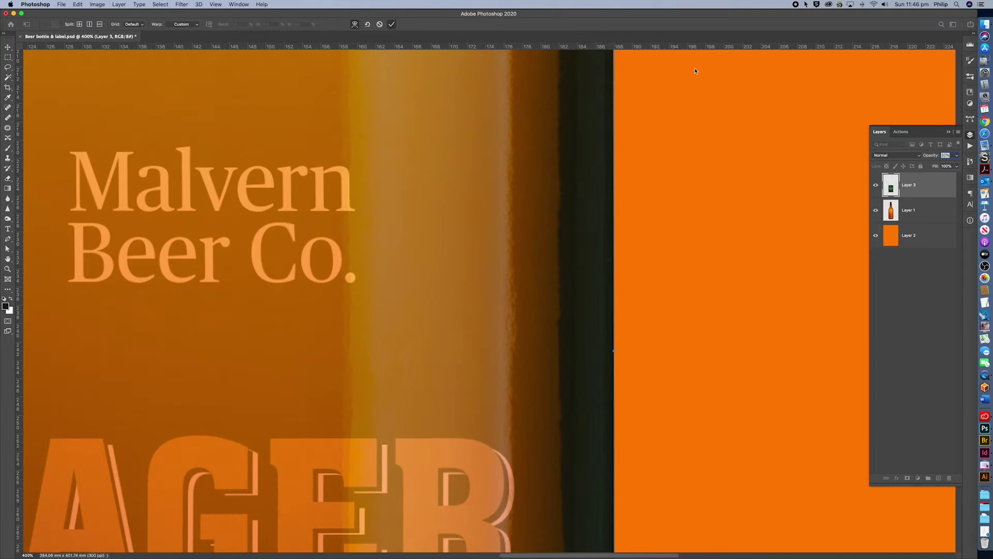
Restore the label layer's opacity to 100%, deselect the layer and fit the whole bottle in view.
click(958, 157)
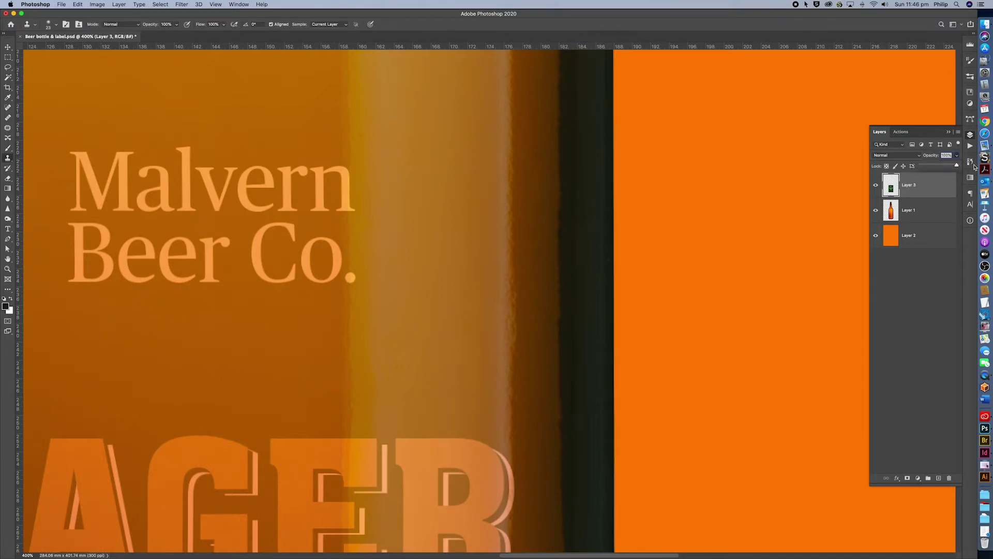
drag(935, 167, 974, 166)
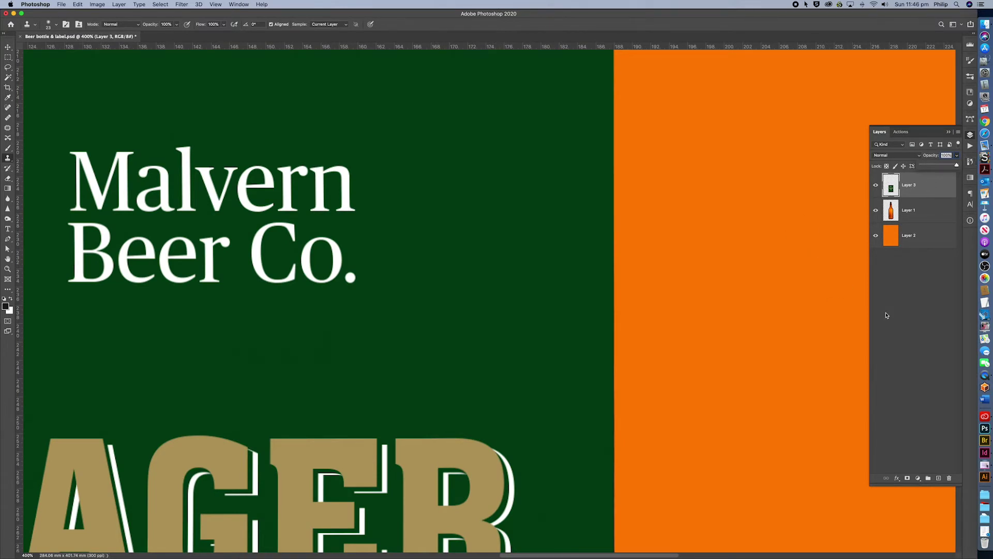
click(929, 346)
key(super+0)
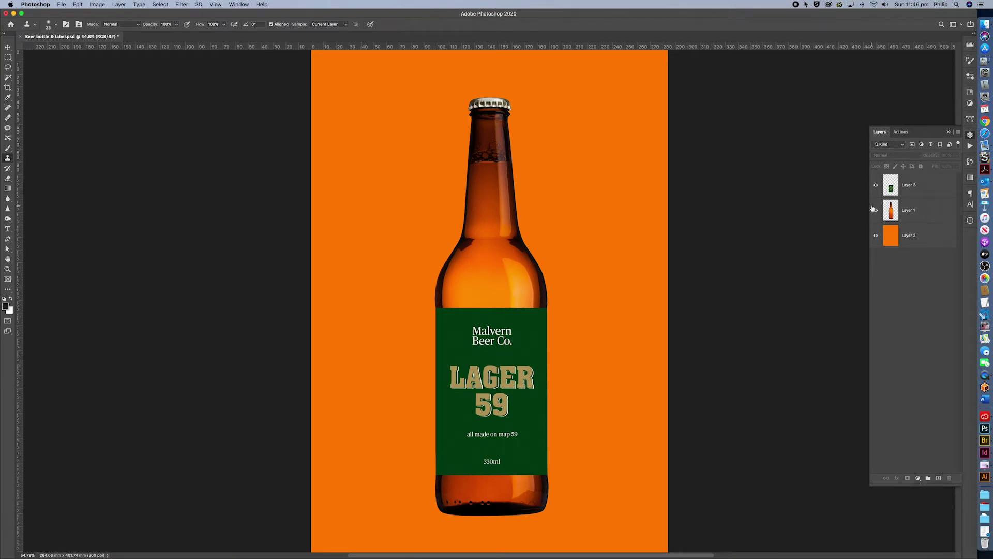
Start a new Warp transform on Layer 3 and pull both bottom-edge handles slightly down so the label's lower edge curves around the bottle.
click(918, 188)
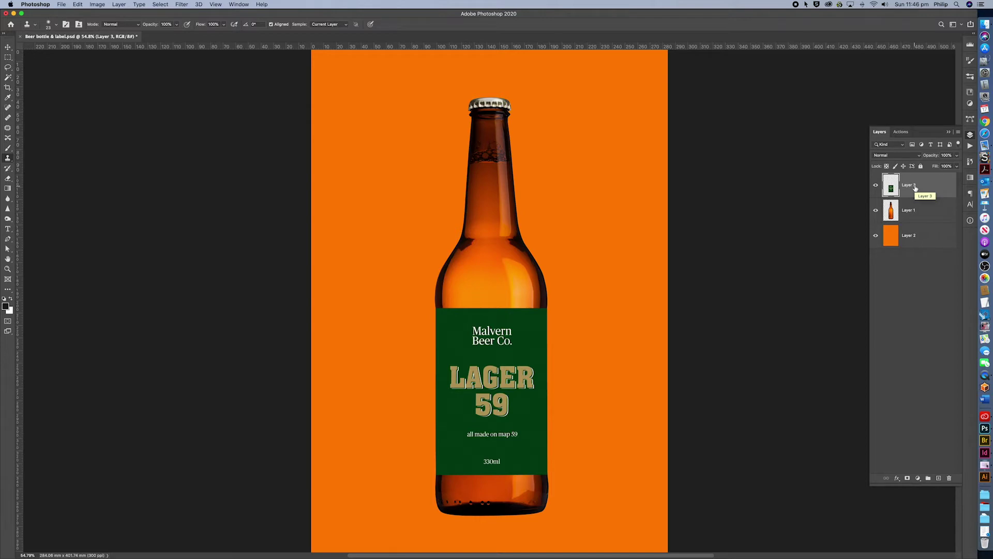
key(super+t)
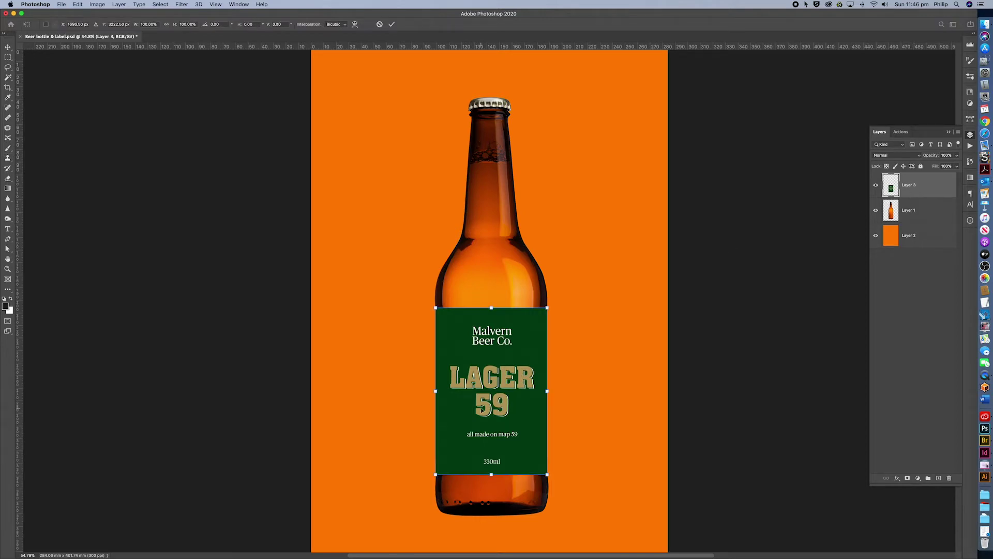
right_click(535, 343)
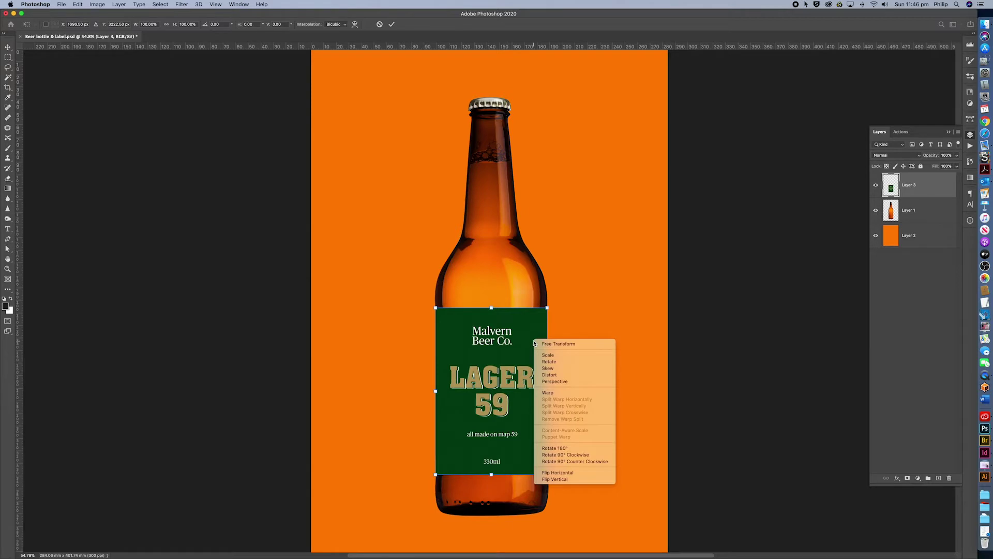
click(536, 393)
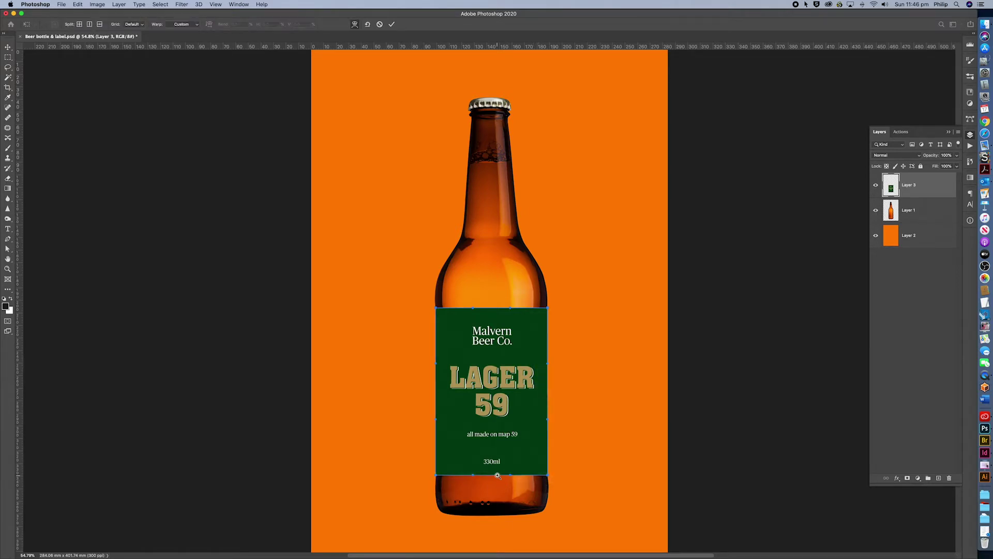
scroll(498, 475, up, 6)
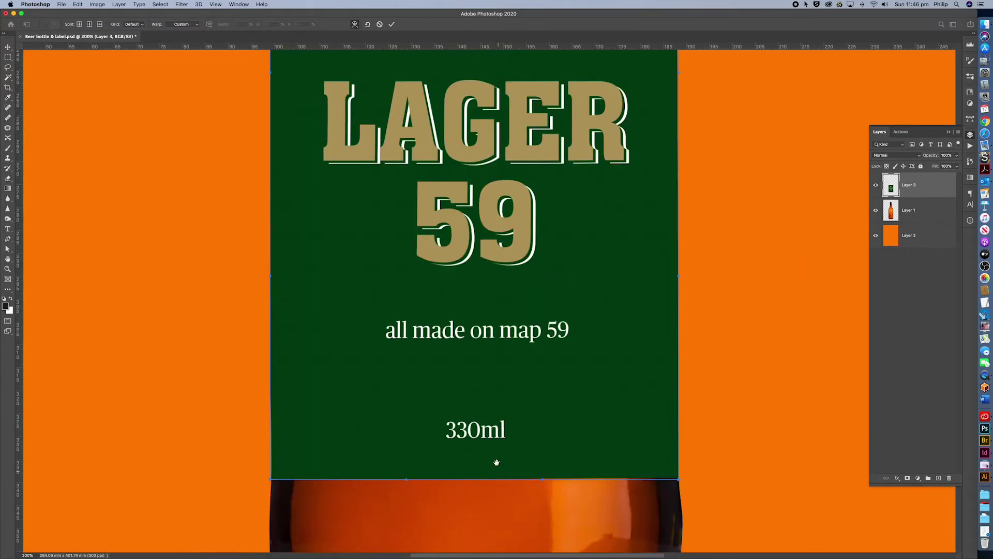
drag(496, 462, 482, 270)
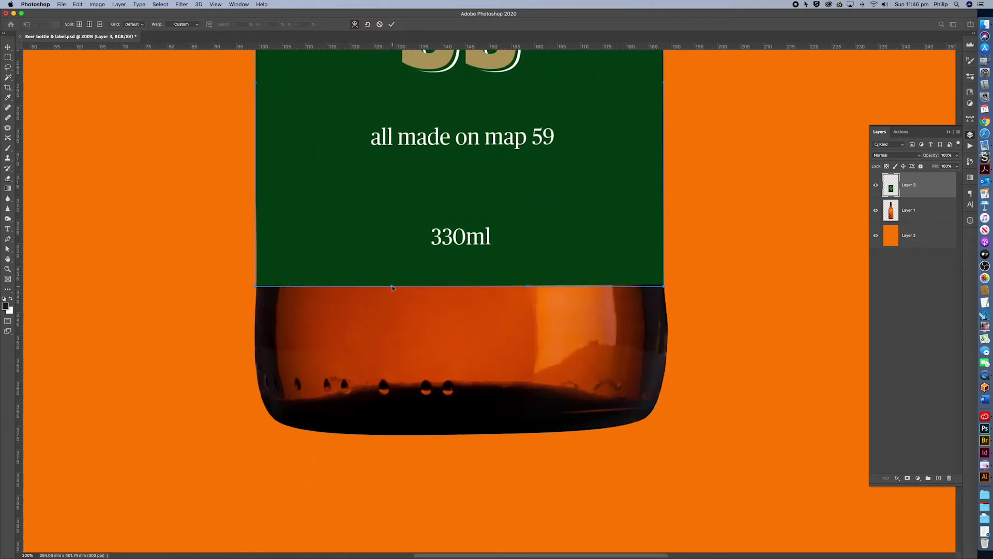
drag(392, 287, 392, 291)
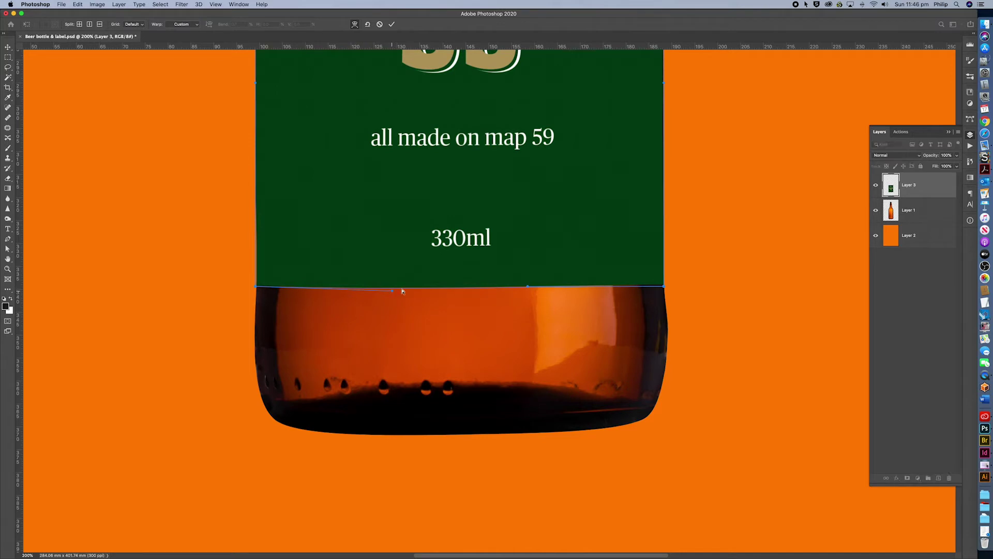
drag(527, 285, 528, 291)
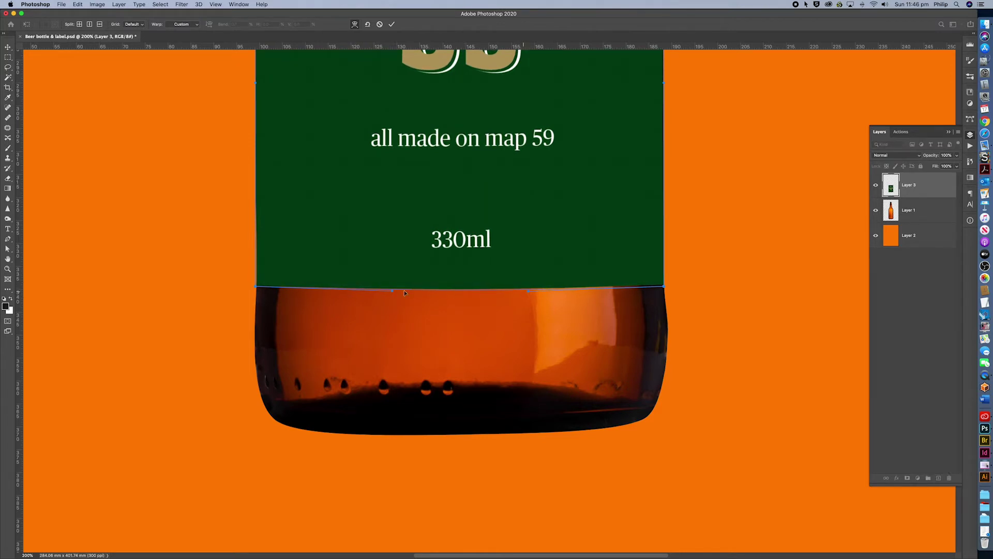
mouse_move(392, 292)
mouse_down()
mouse_move(395, 251)
mouse_move(404, 277)
mouse_move(396, 293)
mouse_move(449, 295)
mouse_move(392, 296)
mouse_up()
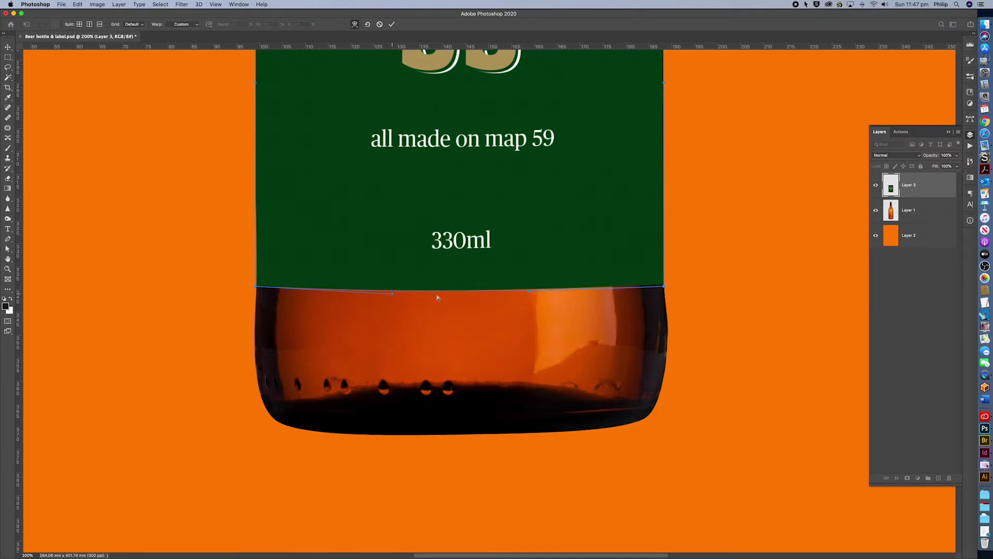
Pull both top-edge warp handles slightly down so the label's upper edge curves around the bottle.
alt+super+click(502, 291)
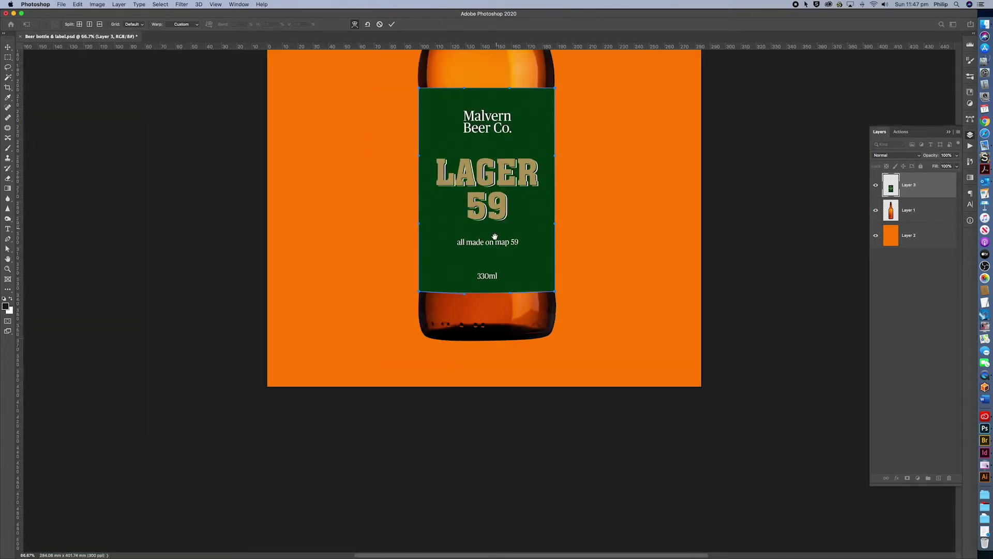
alt+super+click(496, 236)
scroll(603, 240, up, 5)
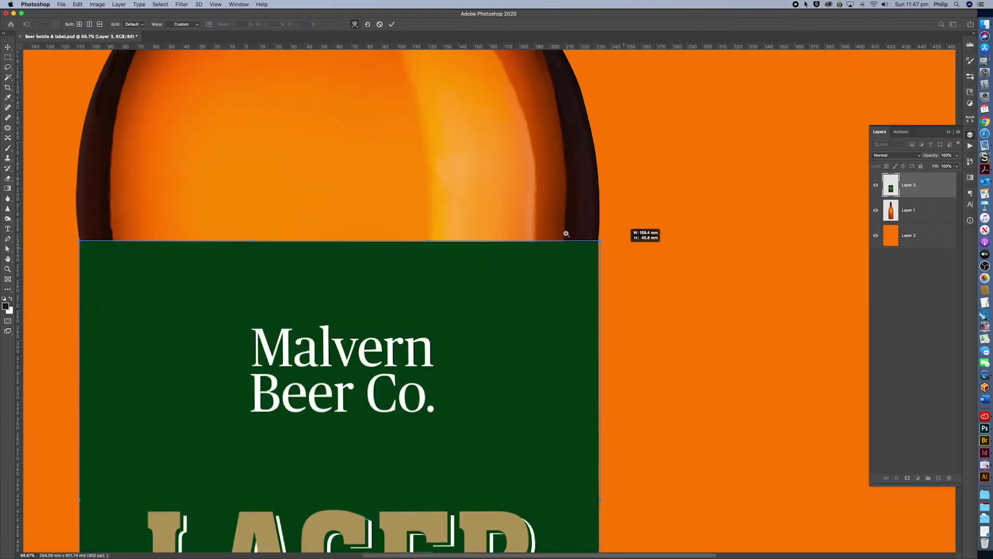
drag(426, 243, 426, 249)
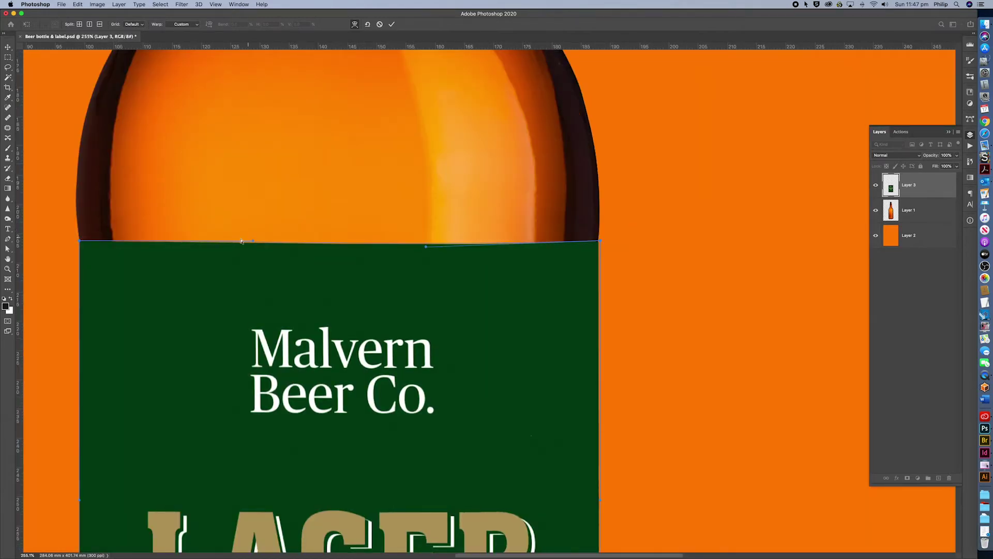
drag(253, 242, 253, 249)
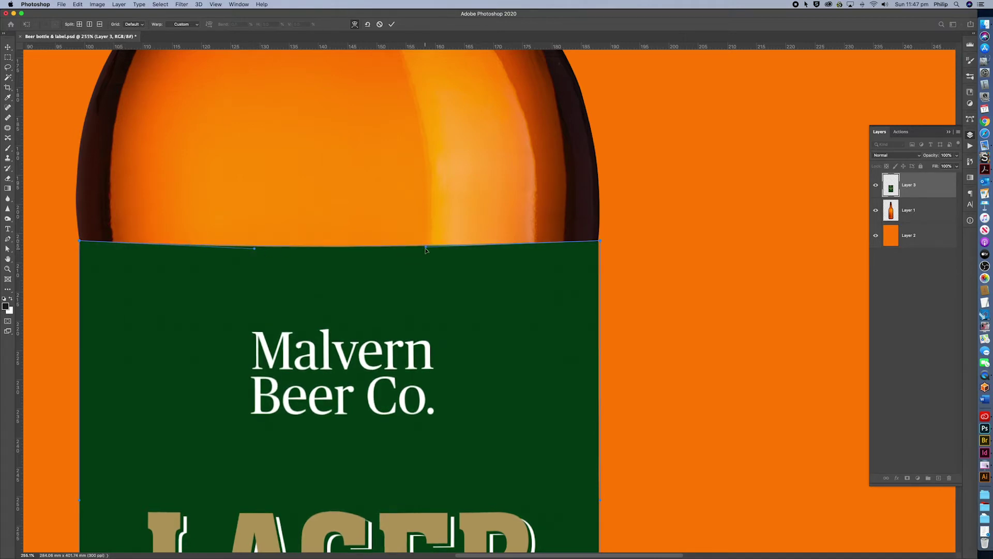
drag(426, 250, 426, 251)
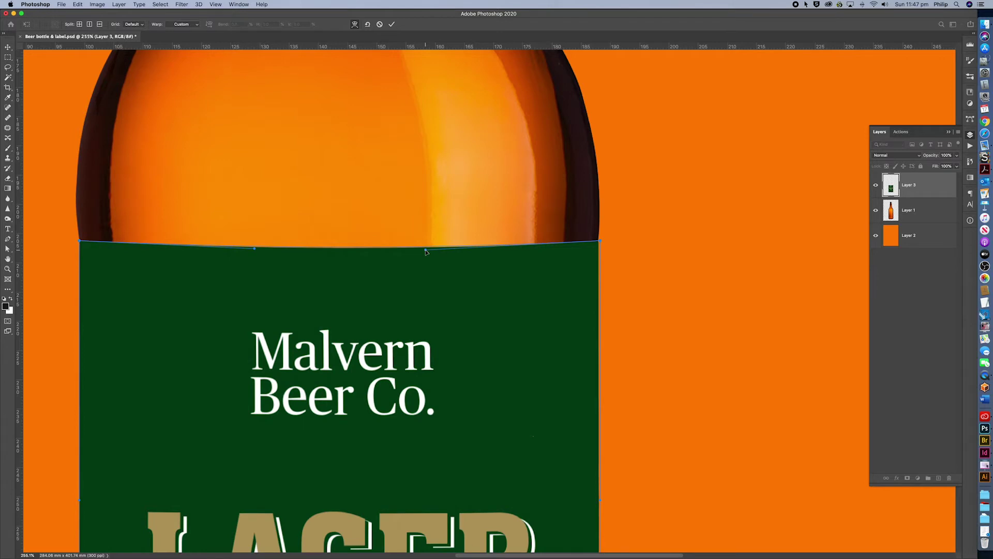
Pull the bottom-edge warp handles slightly further down to deepen the label's lower curve, and commit the warp.
key(super+0)
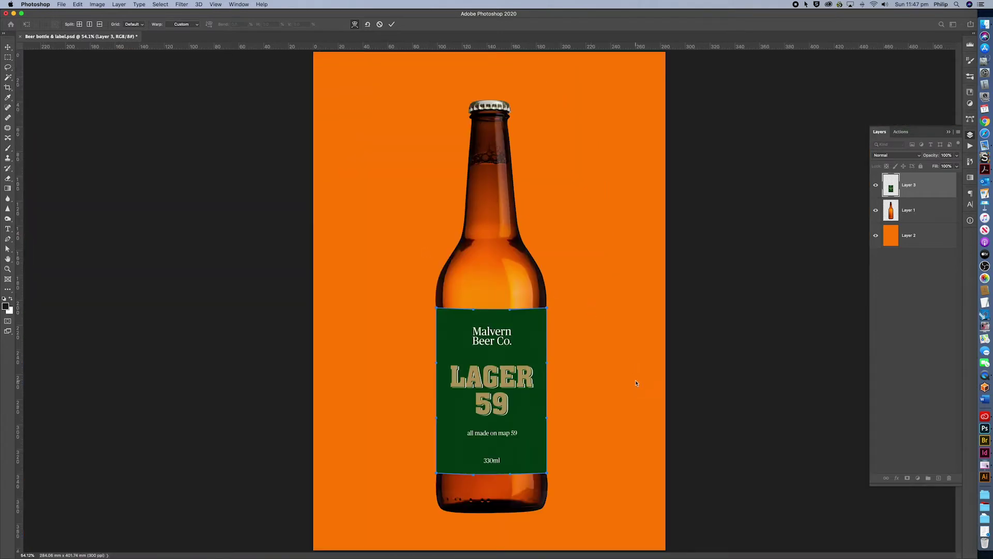
click(519, 452)
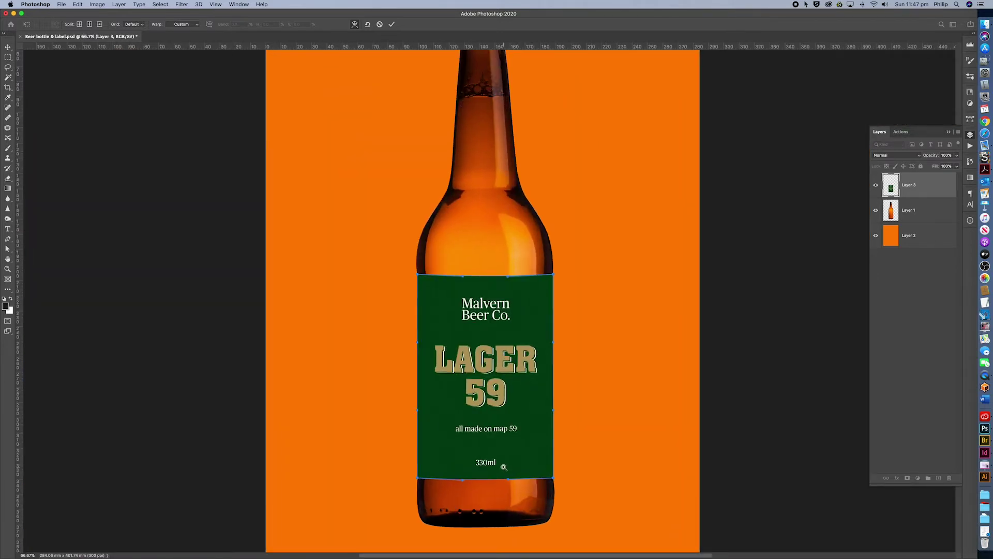
click(505, 517)
click(484, 520)
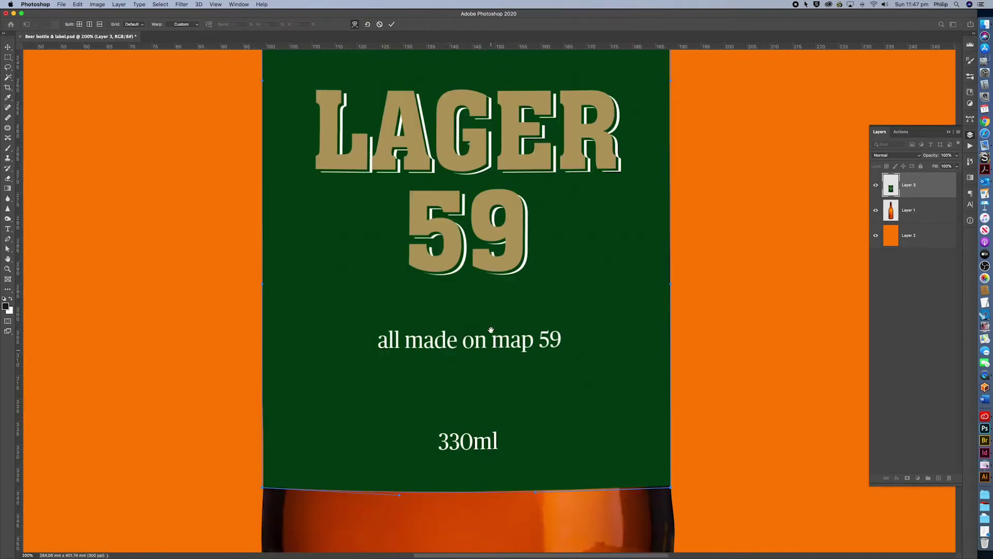
scroll(492, 330, down, 5)
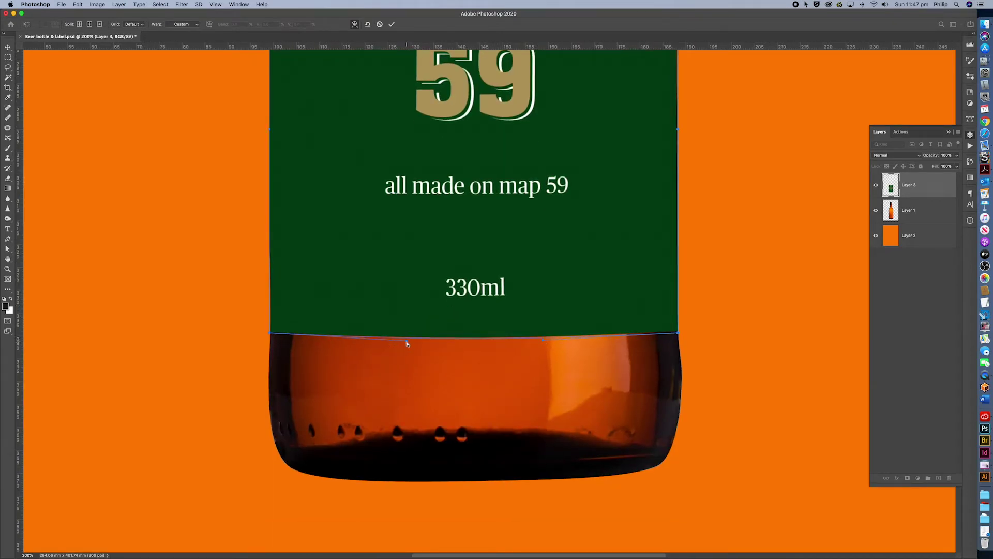
drag(407, 341, 407, 346)
drag(542, 340, 542, 341)
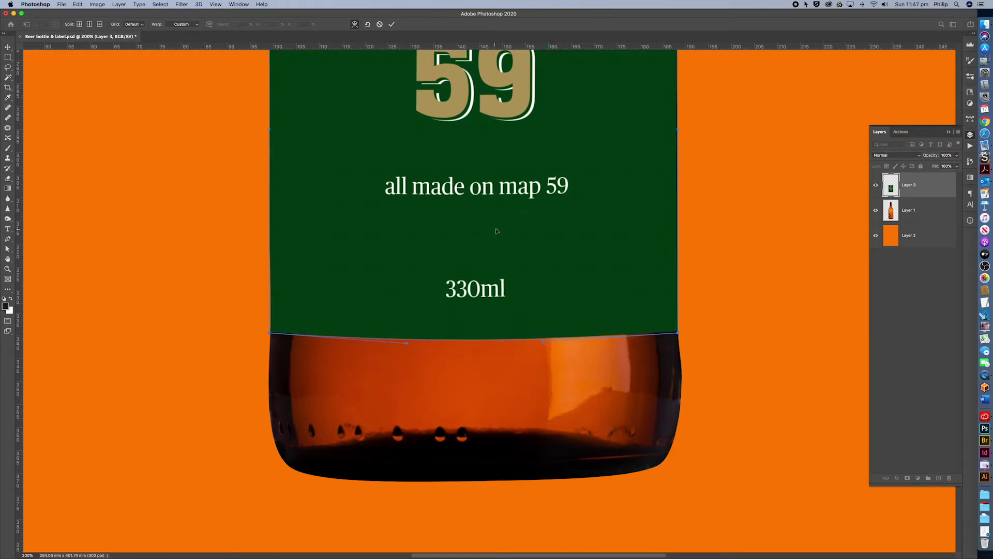
click(392, 24)
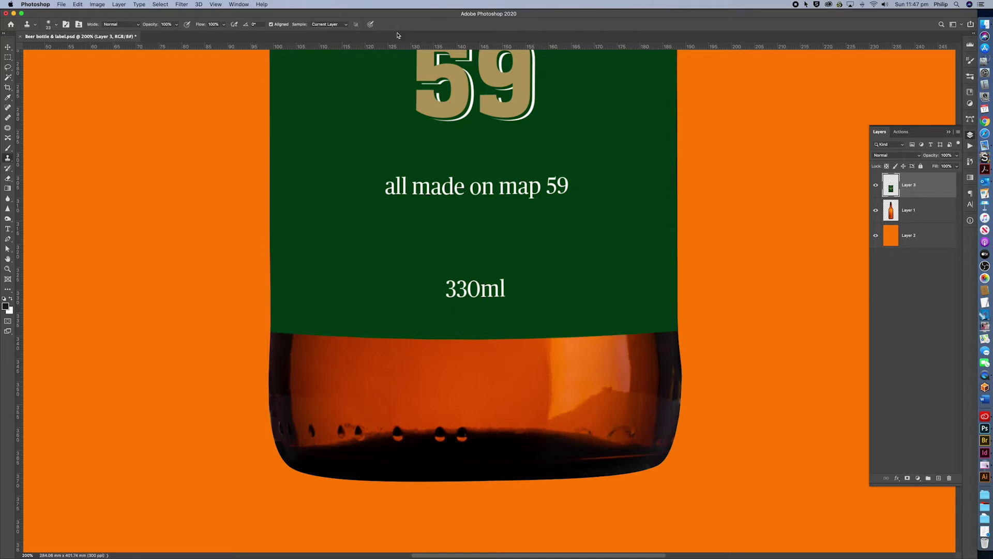
key(super+0)
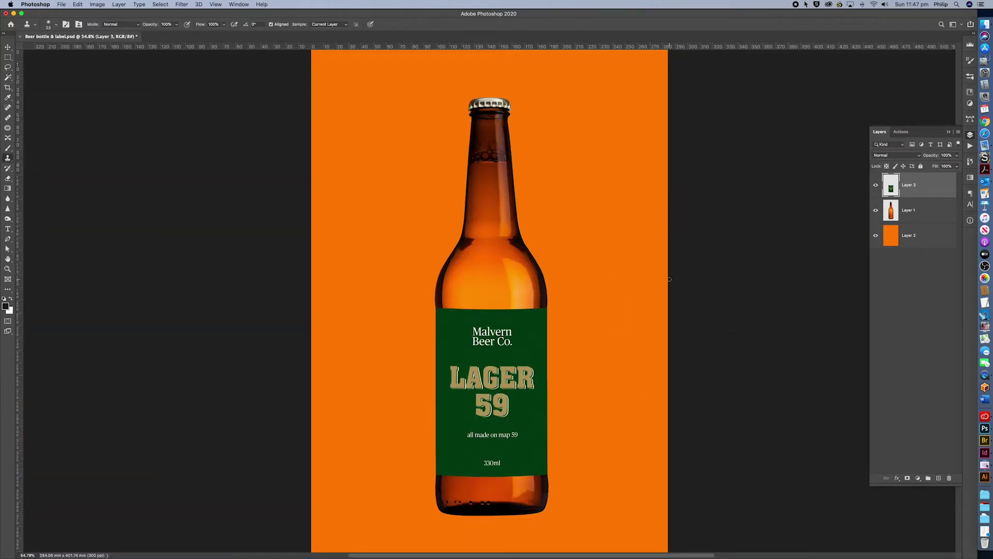
Convert Layer 3 to a smart object and load the label's outline as a selection.
right_click(927, 190)
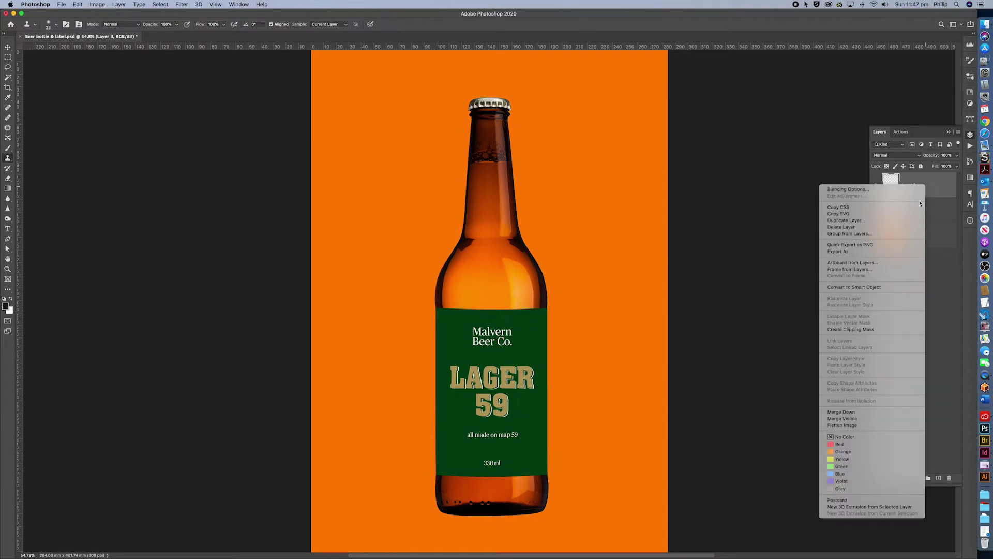
click(896, 288)
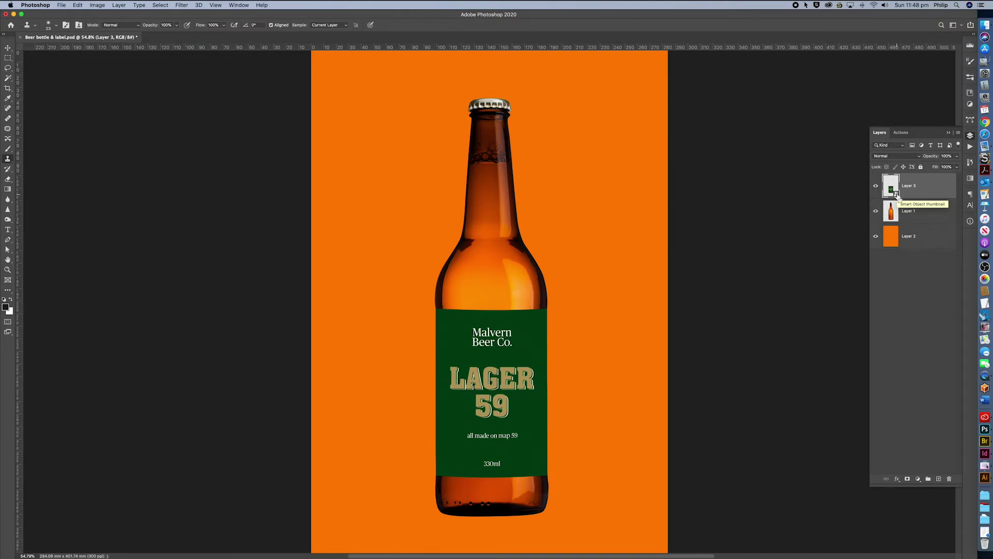
super+click(894, 191)
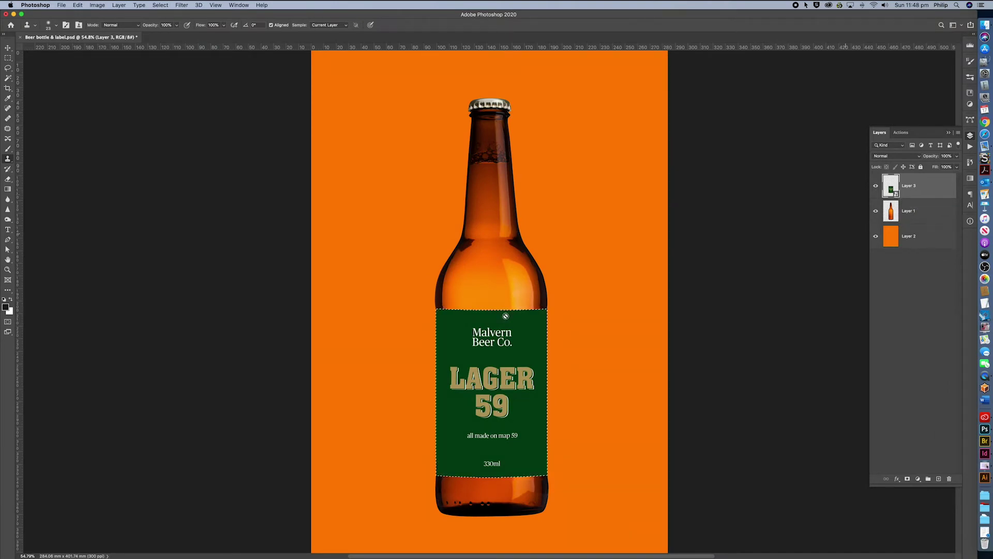
drag(409, 288, 574, 486)
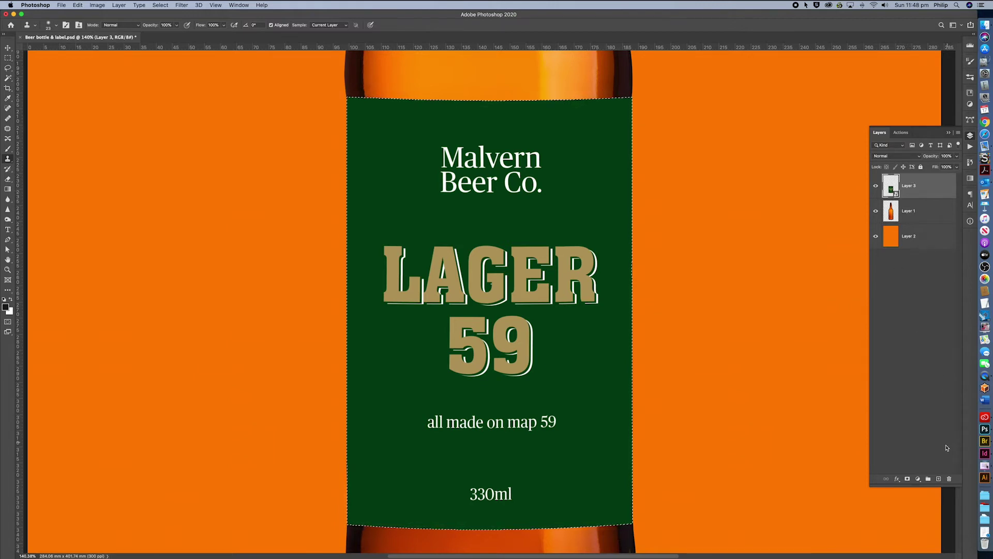
Add a new layer above the label and set up a soft Brush of 508 px with 0% hardness.
click(939, 479)
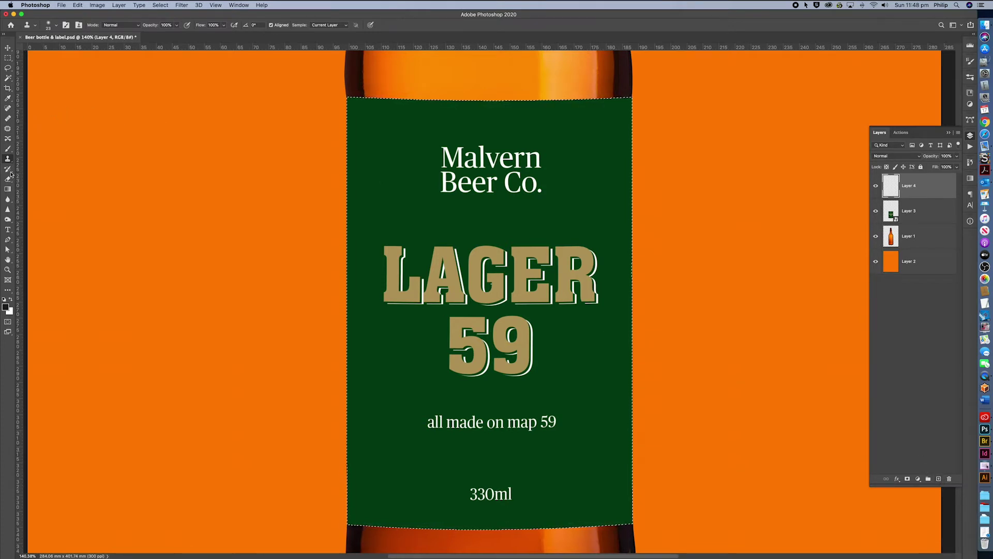
click(8, 149)
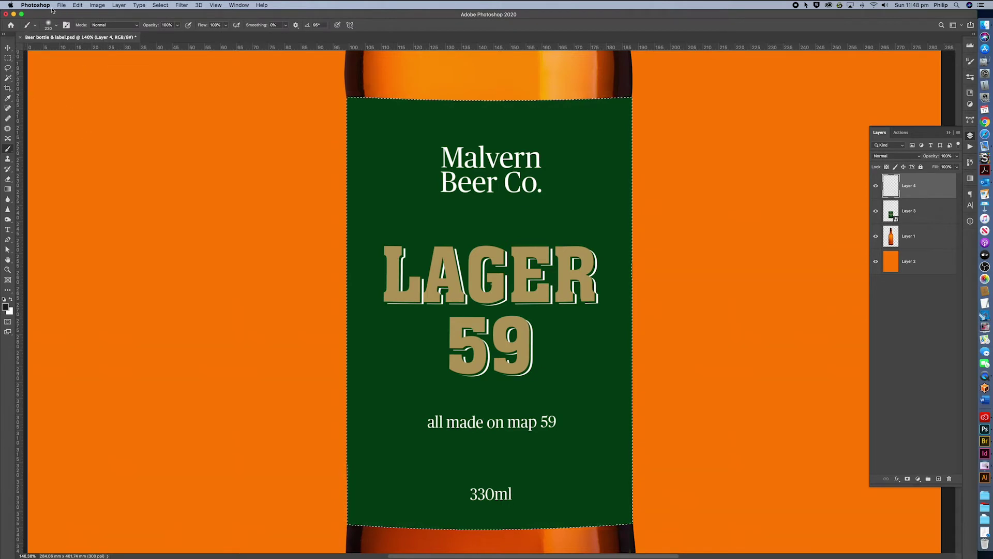
click(54, 26)
drag(80, 49, 88, 50)
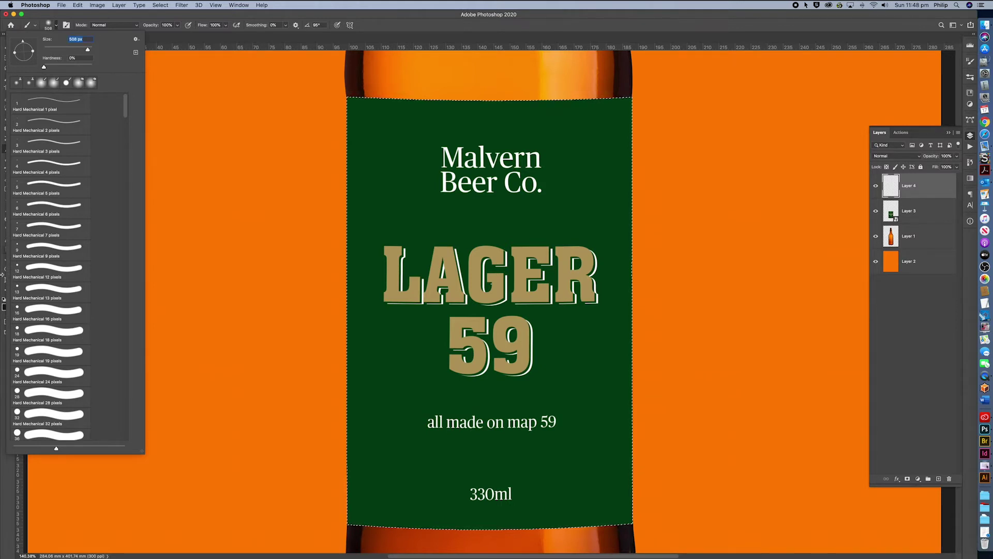
key(Return)
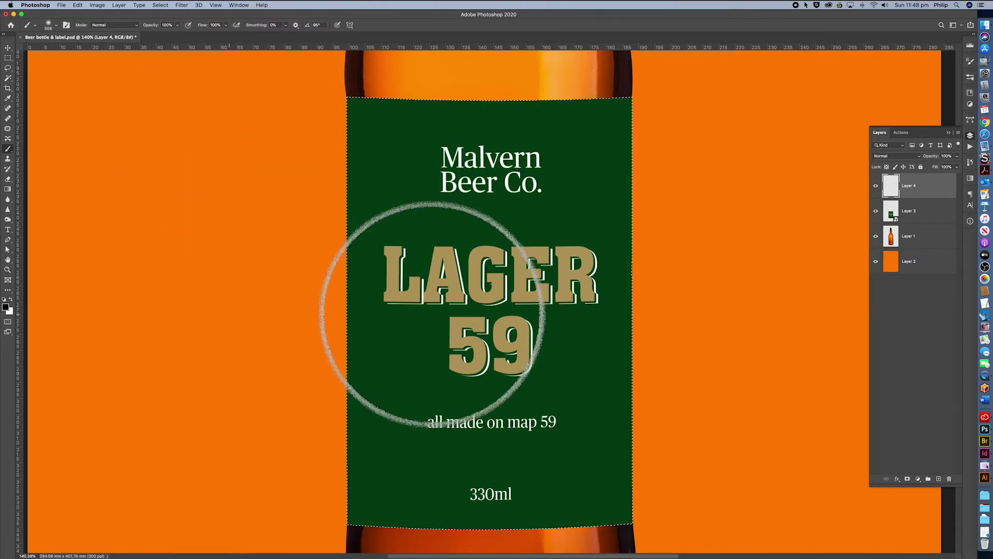
Paint a soft black shadow down the label's left edge within the selection.
key(super+1)
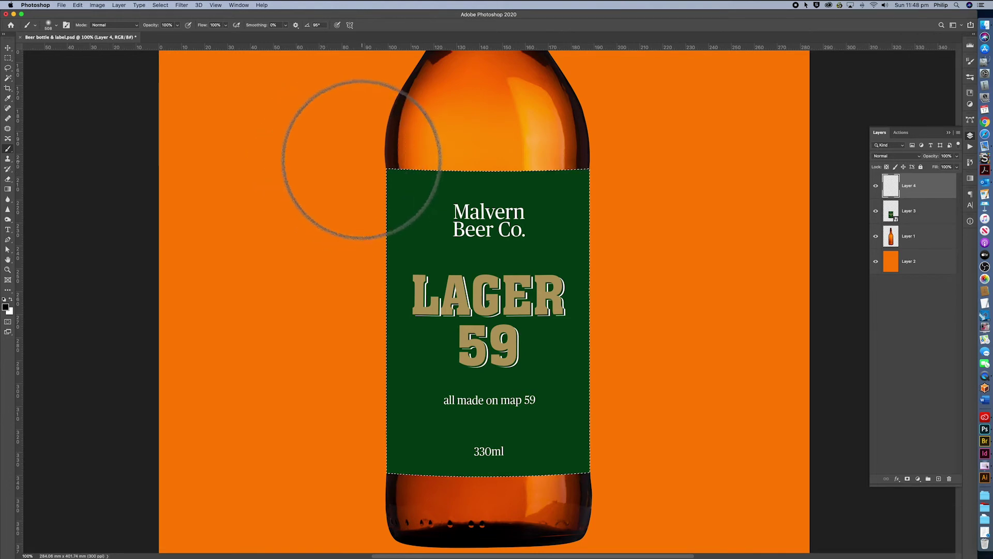
mouse_move(360, 184)
mouse_down()
mouse_move(361, 391)
mouse_move(348, 443)
mouse_move(355, 492)
mouse_move(350, 441)
mouse_move(374, 352)
mouse_move(386, 166)
mouse_move(392, 326)
mouse_move(382, 452)
mouse_move(390, 480)
mouse_up()
drag(389, 412, 378, 156)
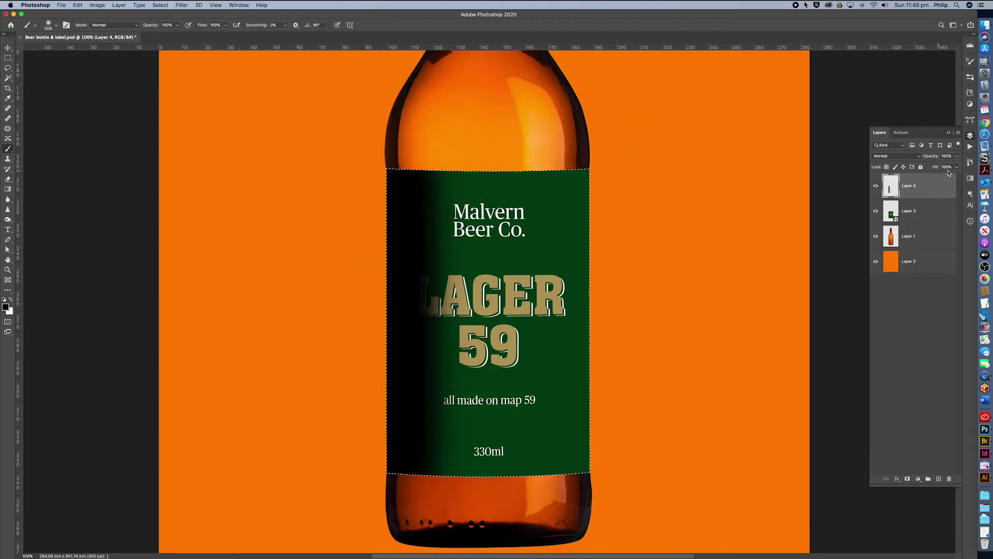
Set the shadow layer's blend mode to Multiply and its opacity to 54%.
click(919, 157)
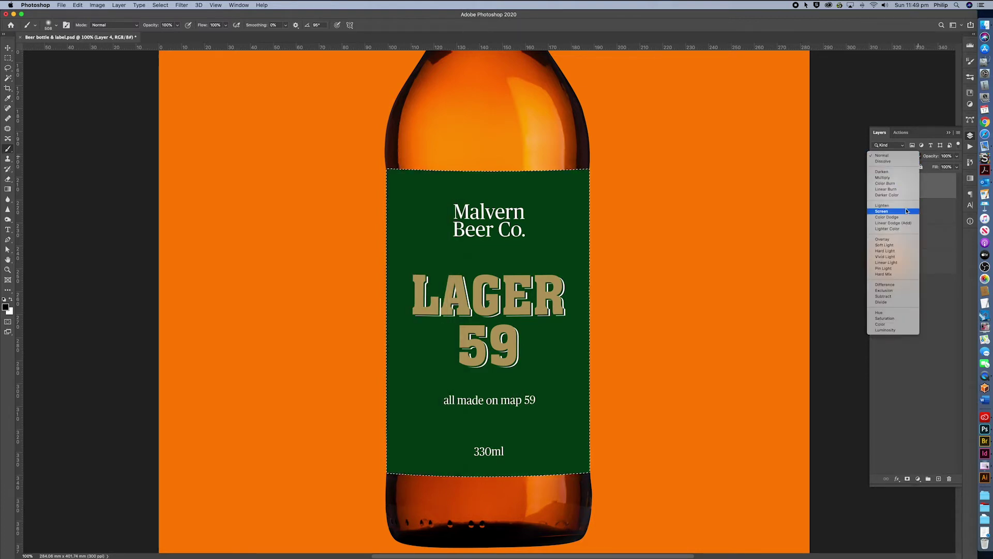
click(890, 178)
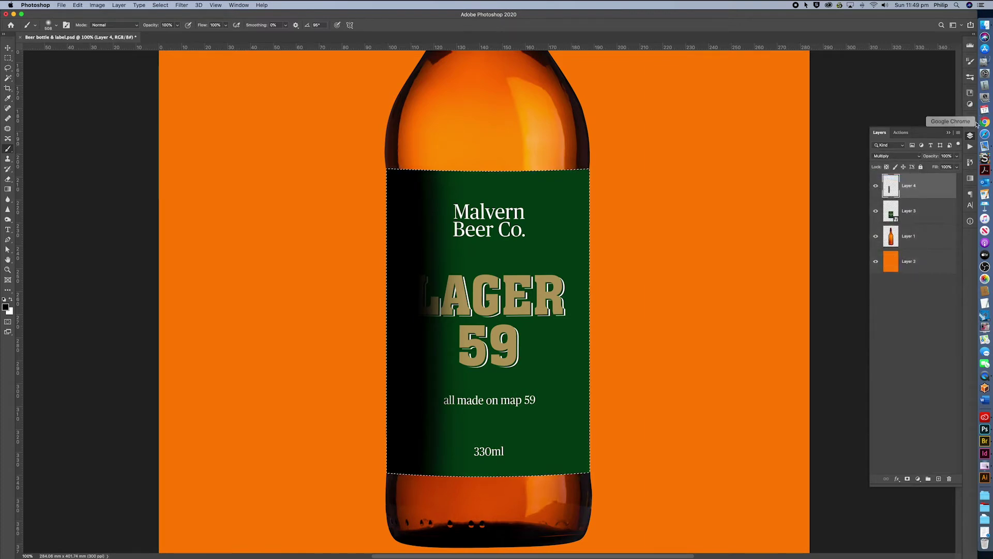
click(957, 167)
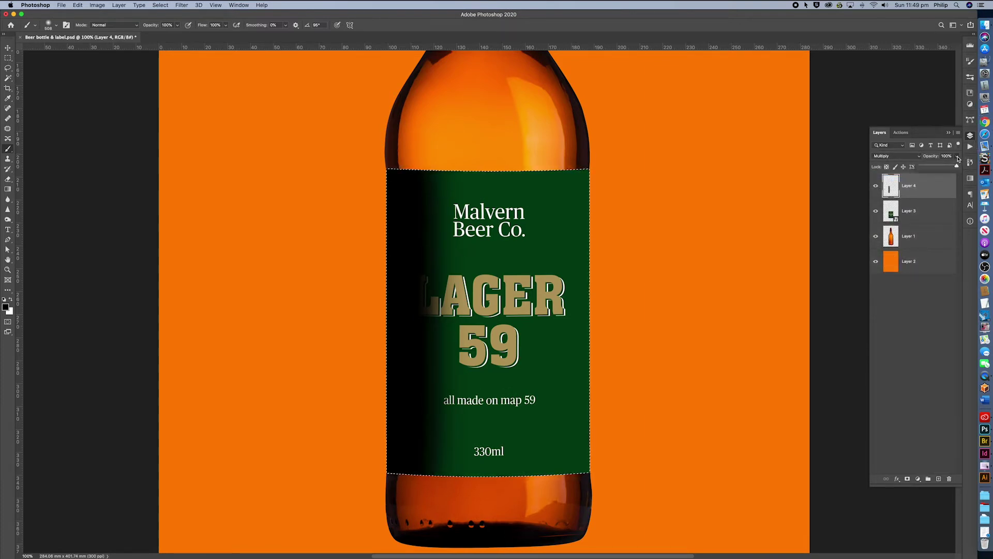
drag(957, 168, 941, 167)
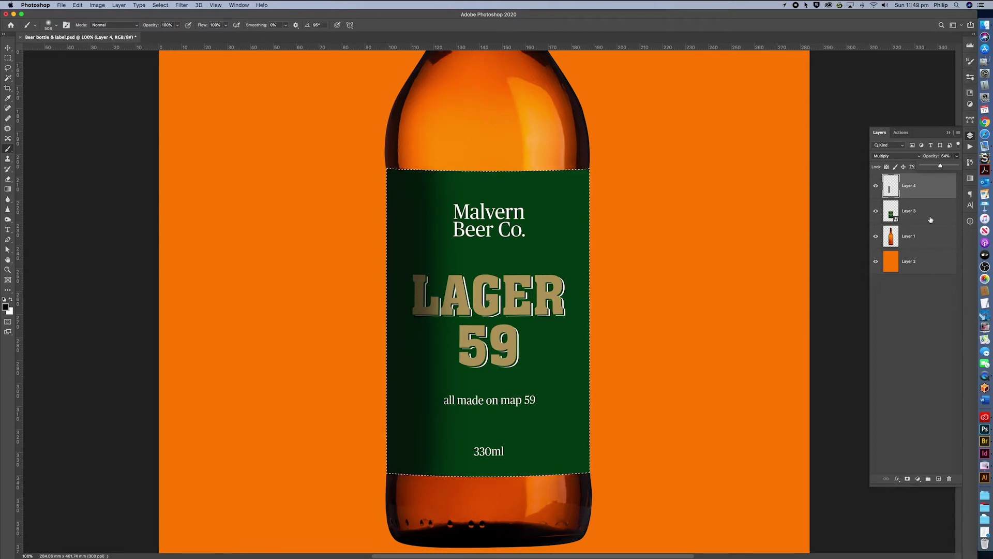
Clear the selection, rename the painted layer as shadow and deselect it.
key(super+d)
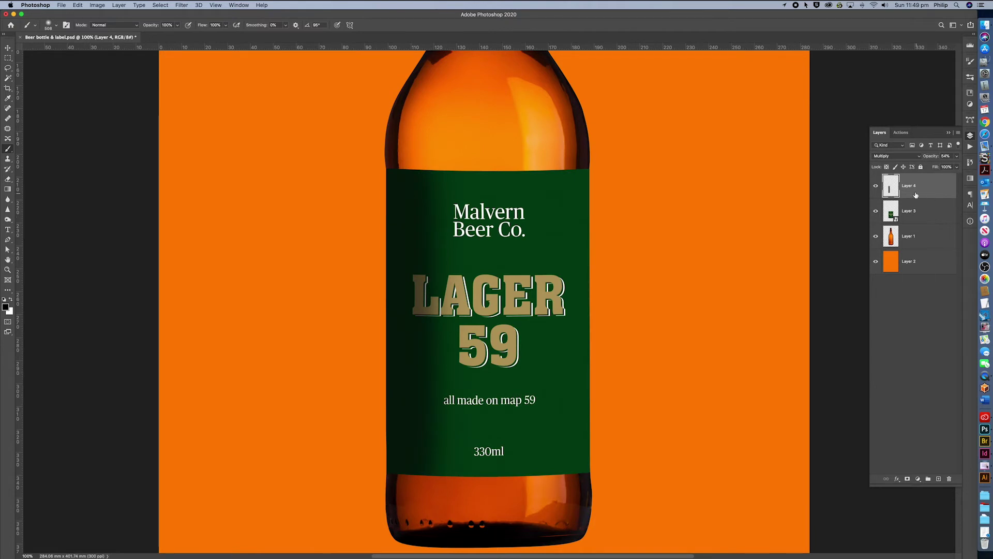
text(shadow)
click(925, 378)
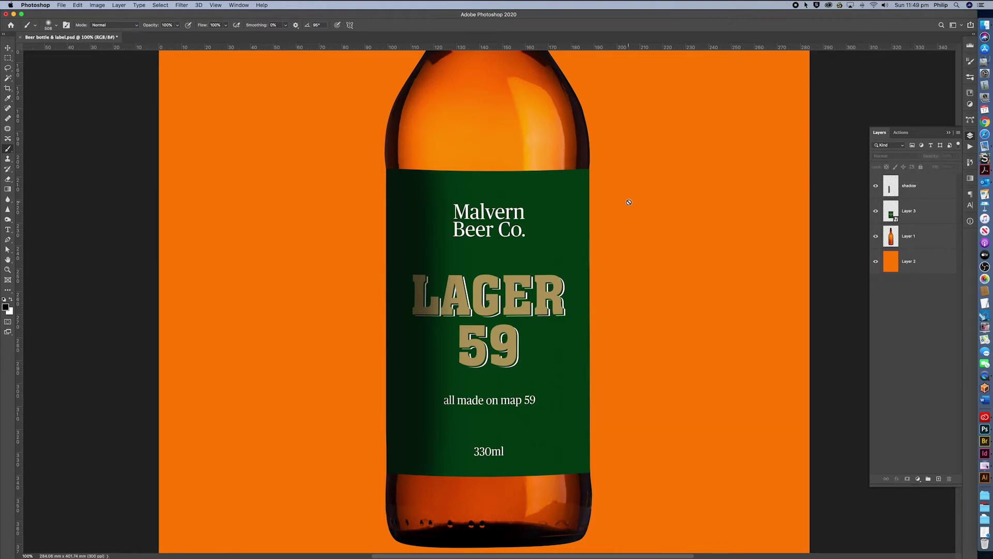
Hide and reshow the label layer to examine the bottle's highlight, and add a new top layer named HL.
click(876, 211)
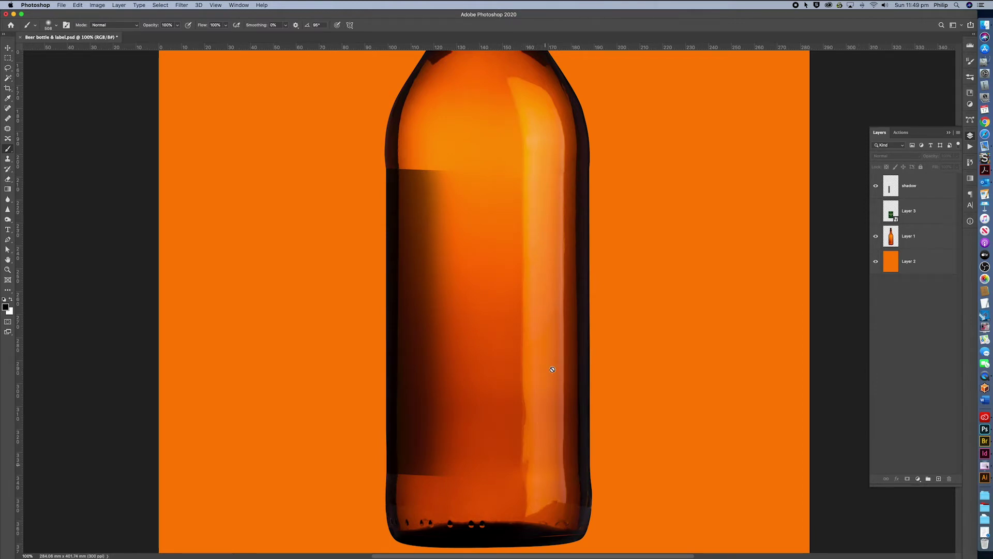
click(878, 215)
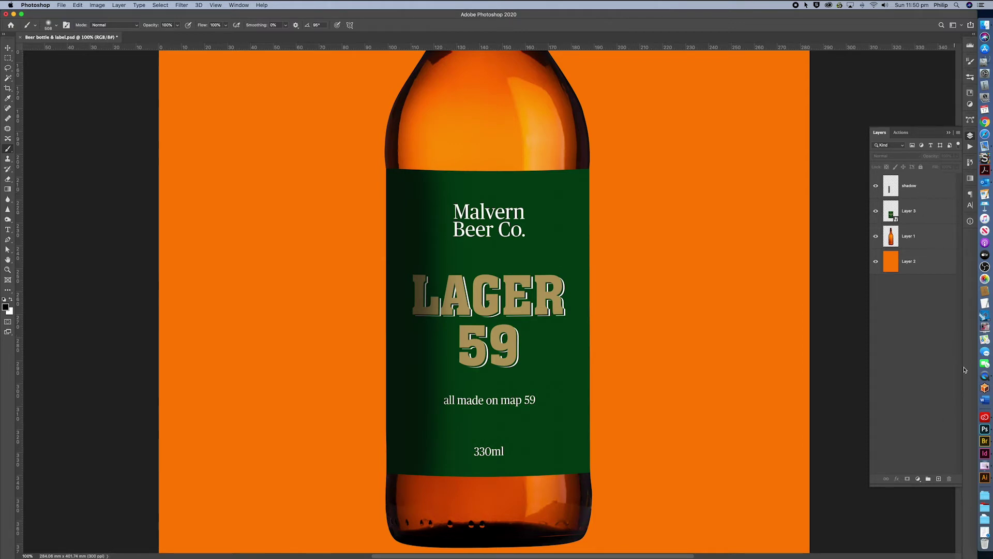
click(940, 480)
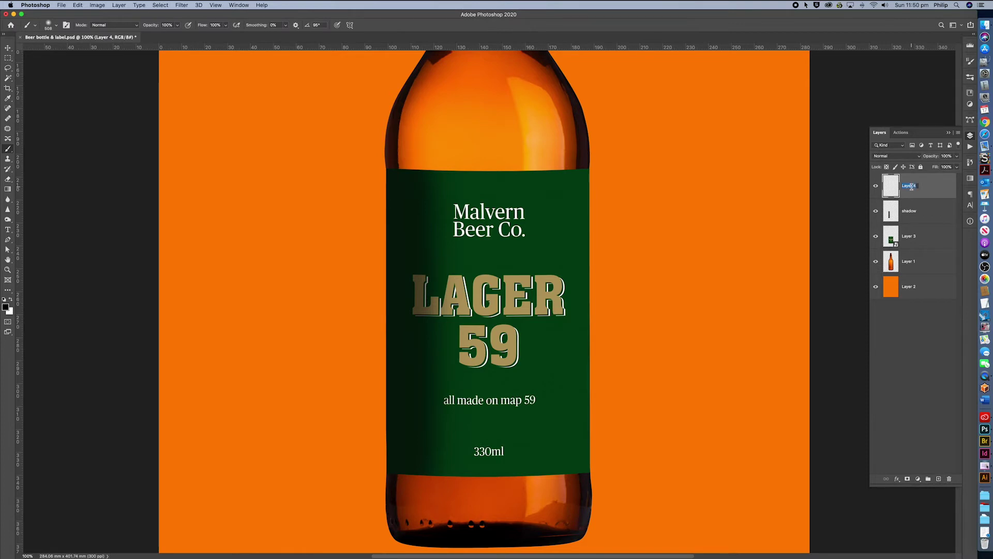
text(HL)
key(Return)
Start a Pen tool path along the label's top edge, with anchors at both sides of the bottle's bright highlight band.
click(557, 248)
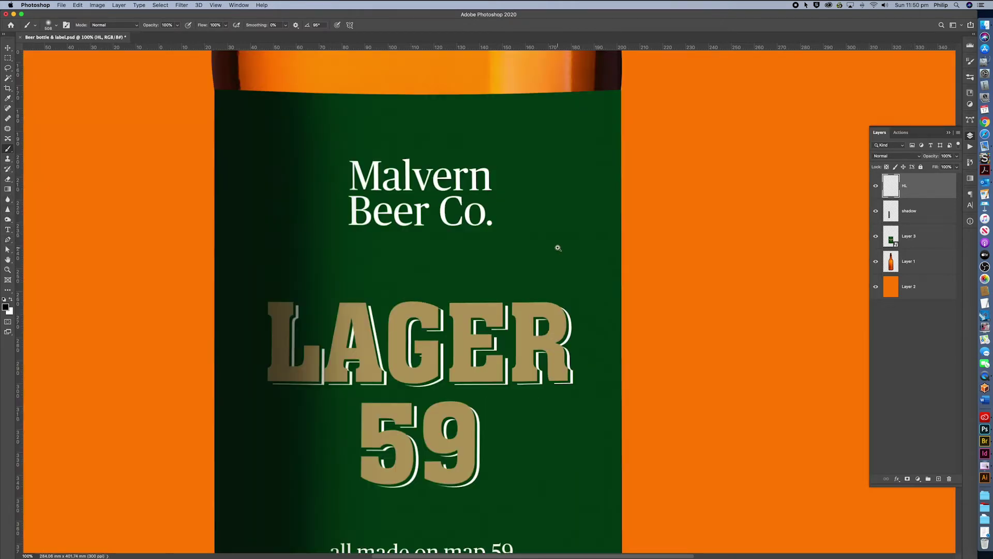
click(517, 109)
click(521, 128)
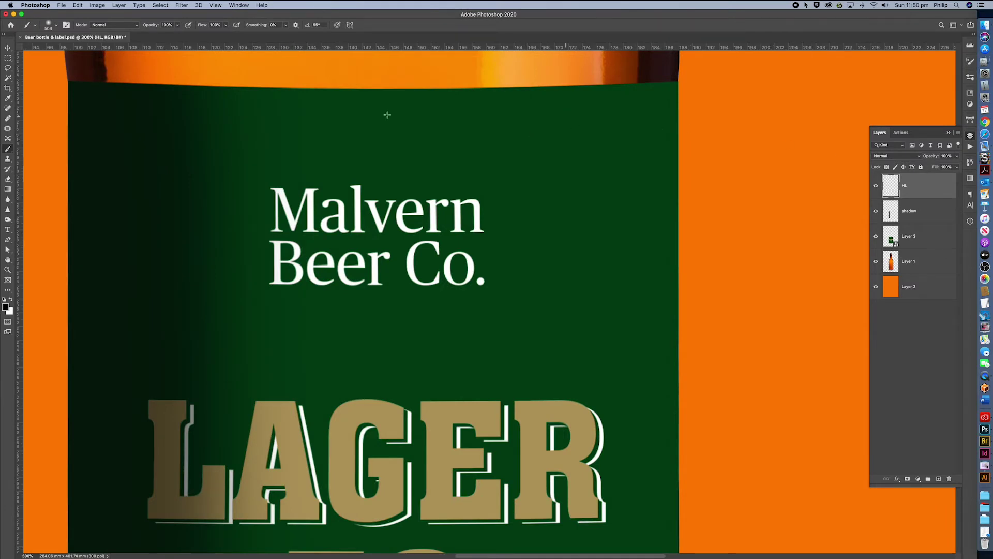
click(8, 240)
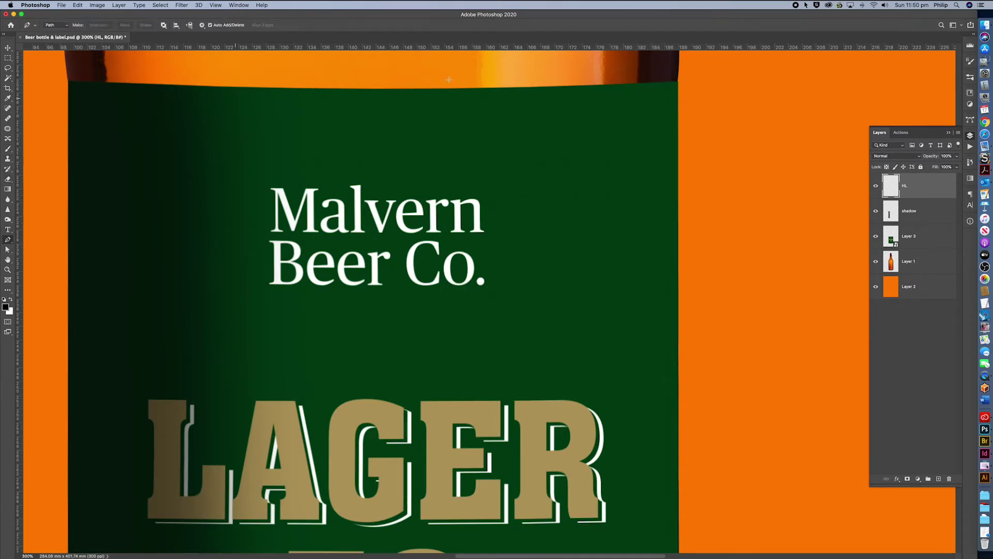
click(482, 87)
click(603, 85)
drag(607, 85, 604, 93)
Extend the path down to the highlight's sides at the label's bottom edge and close it at the starting anchor.
drag(603, 366, 580, 94)
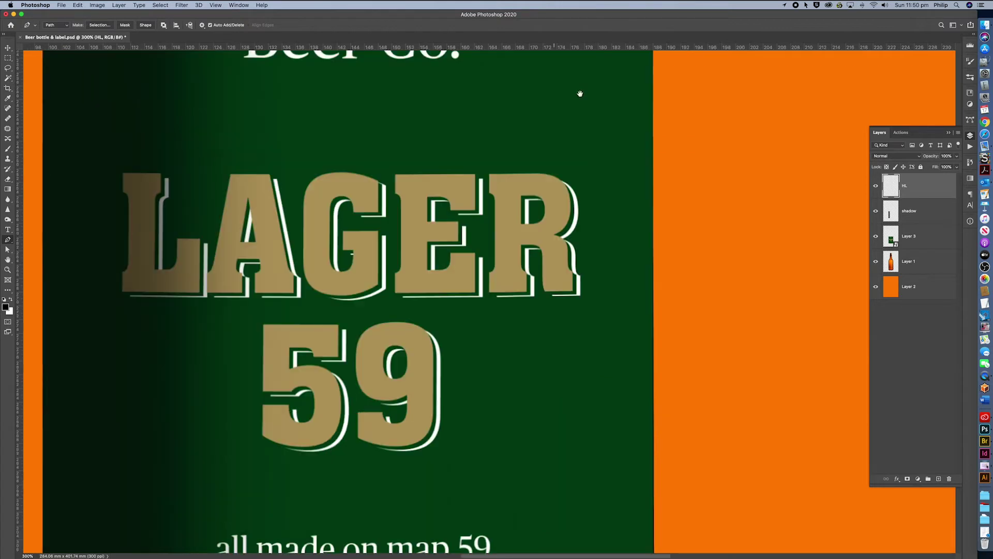
drag(577, 411, 599, 116)
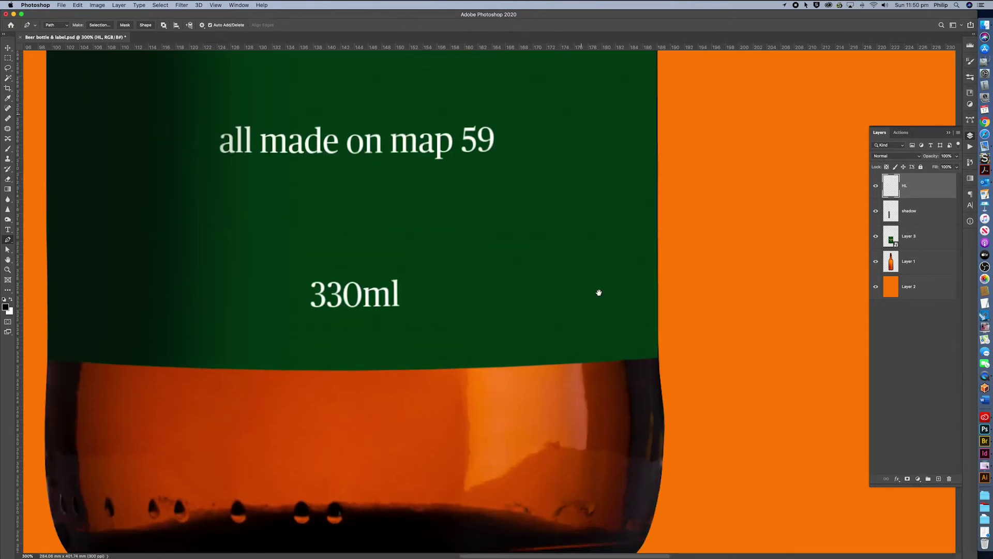
click(583, 363)
scroll(535, 182, up, 10)
scroll(538, 401, up, 12)
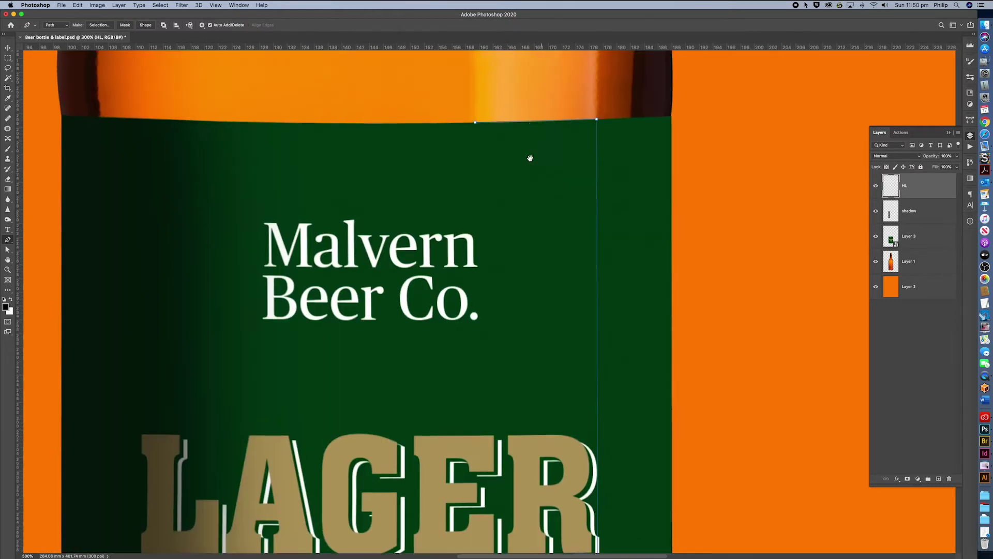
click(476, 192)
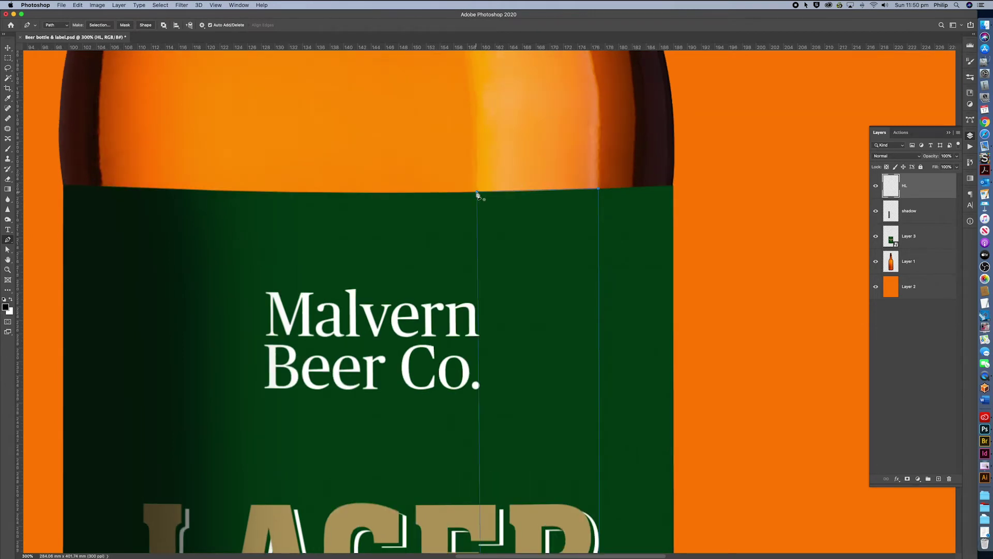
scroll(544, 370, down, 6)
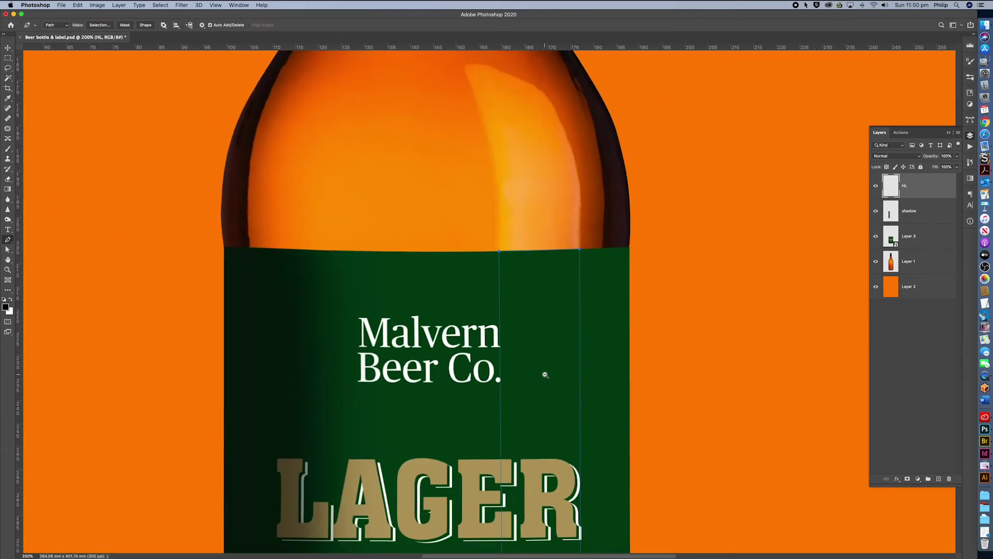
drag(485, 202, 483, 186)
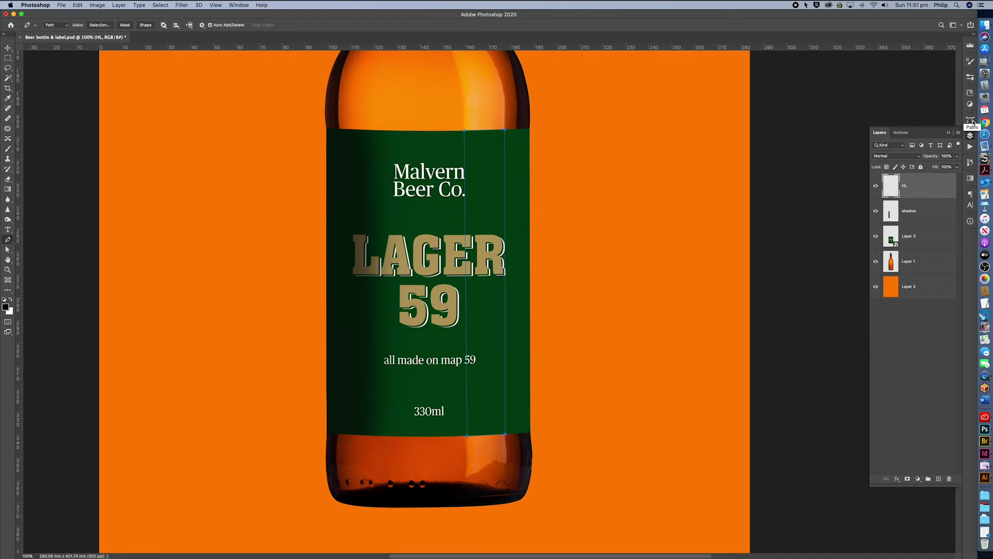
Save the work path under the name HL.
click(972, 121)
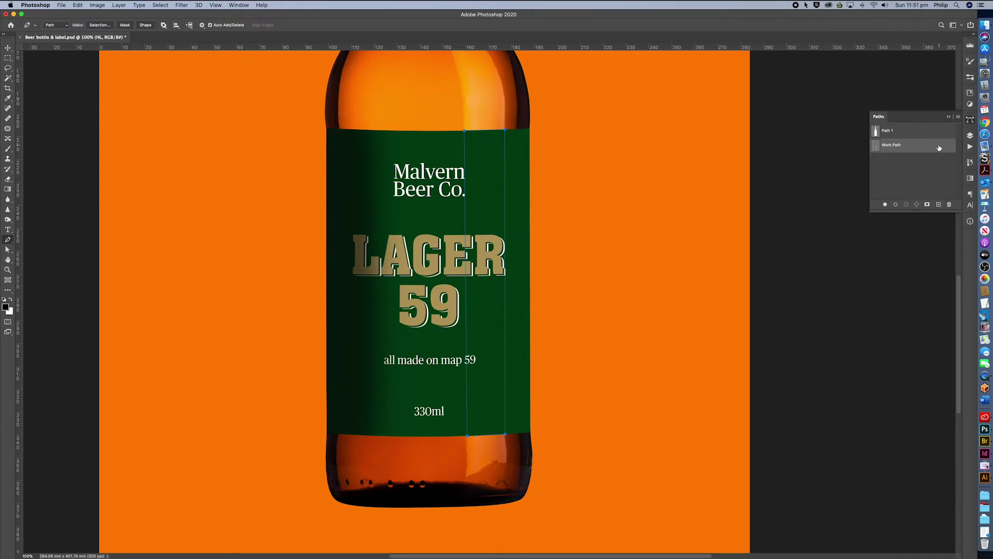
double_click(936, 149)
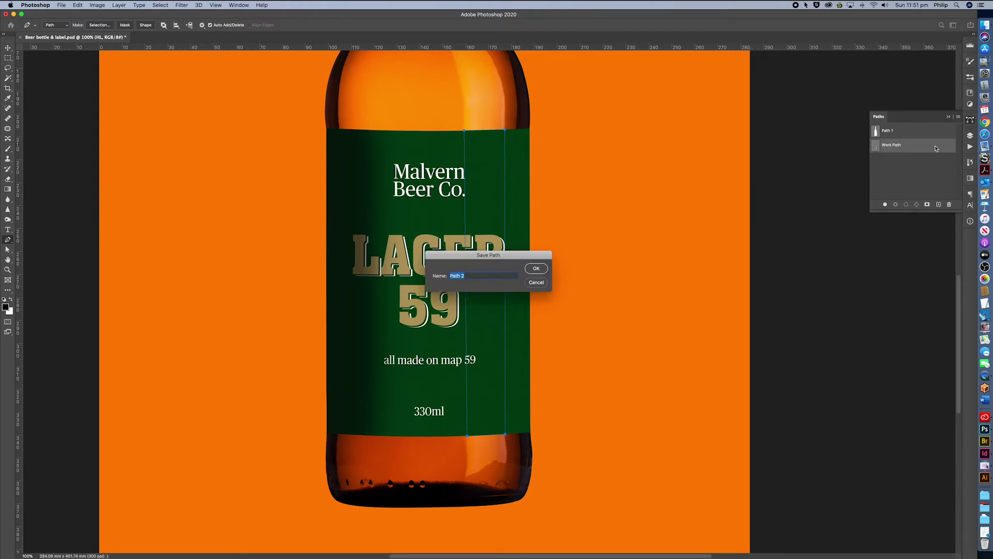
text(HL)
click(537, 269)
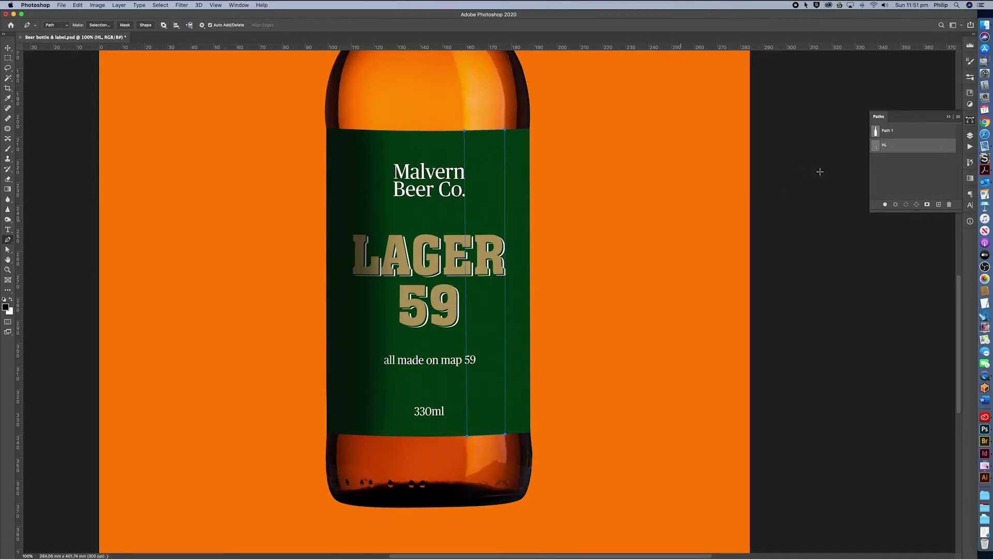
Fill the HL path with white at 100% opacity and a 1-pixel feather radius, and deselect the path.
click(958, 118)
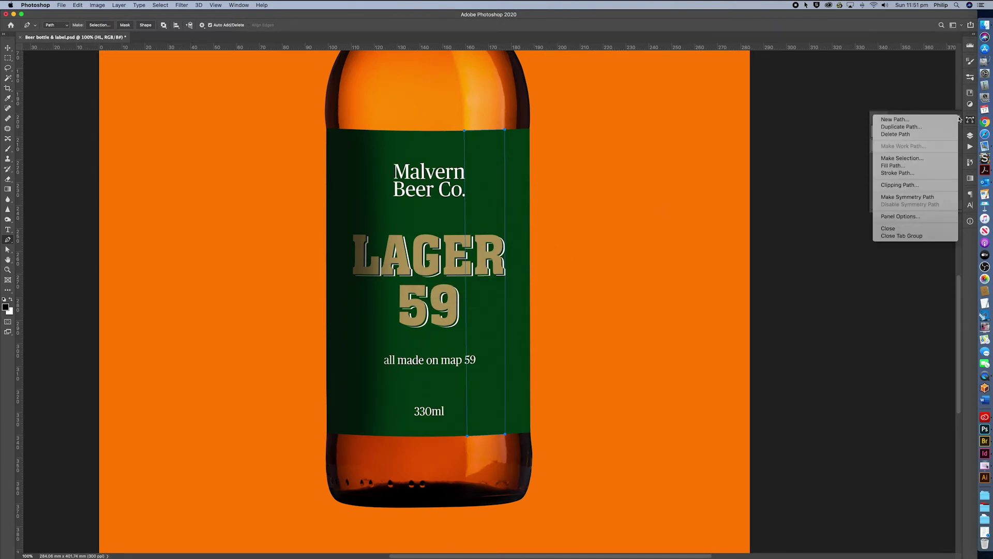
click(928, 168)
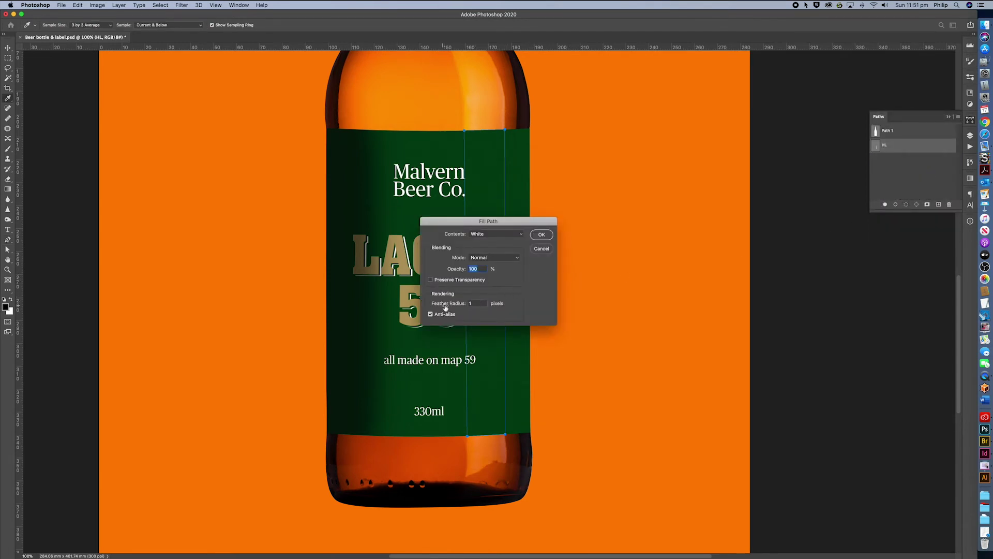
click(542, 235)
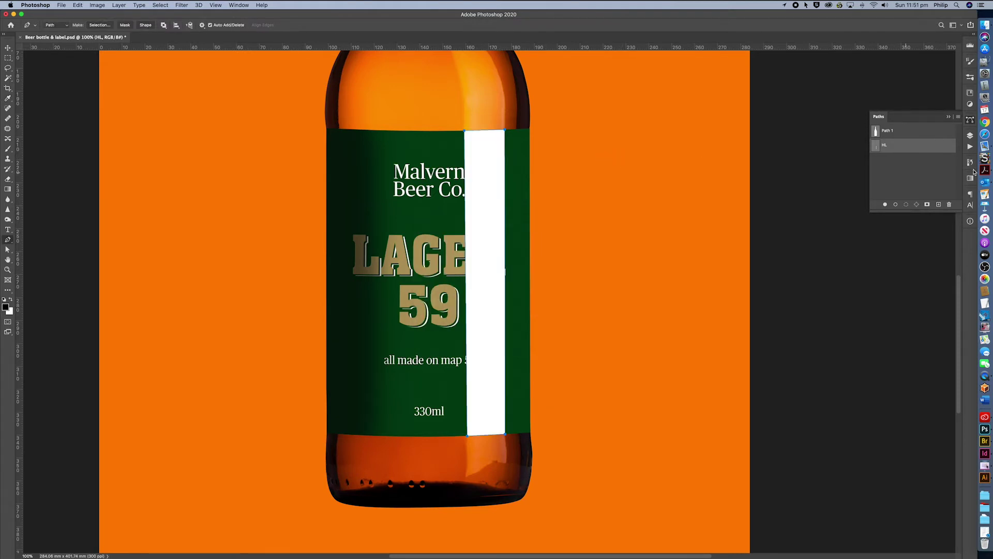
click(912, 171)
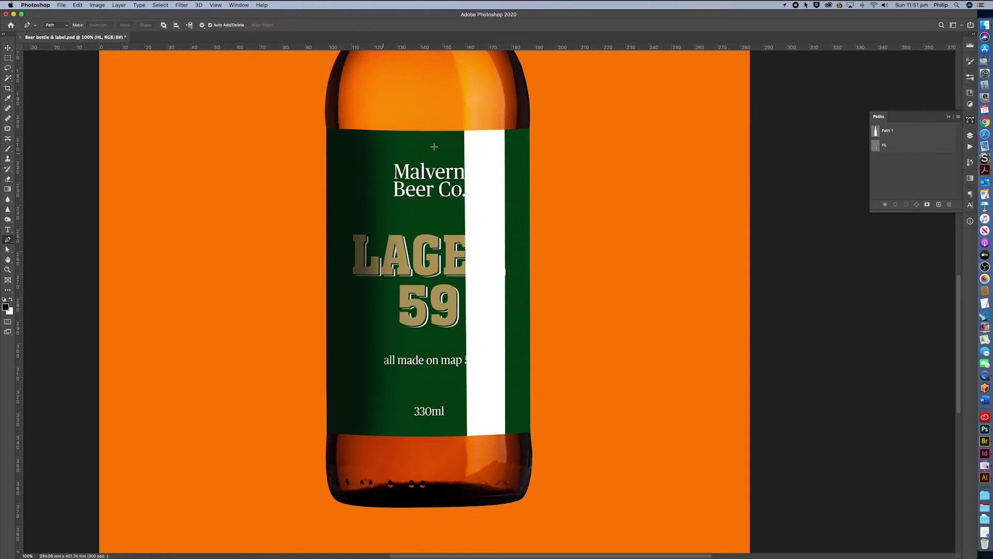
Set the HL layer's blend mode to Screen and its opacity to 42%.
click(971, 136)
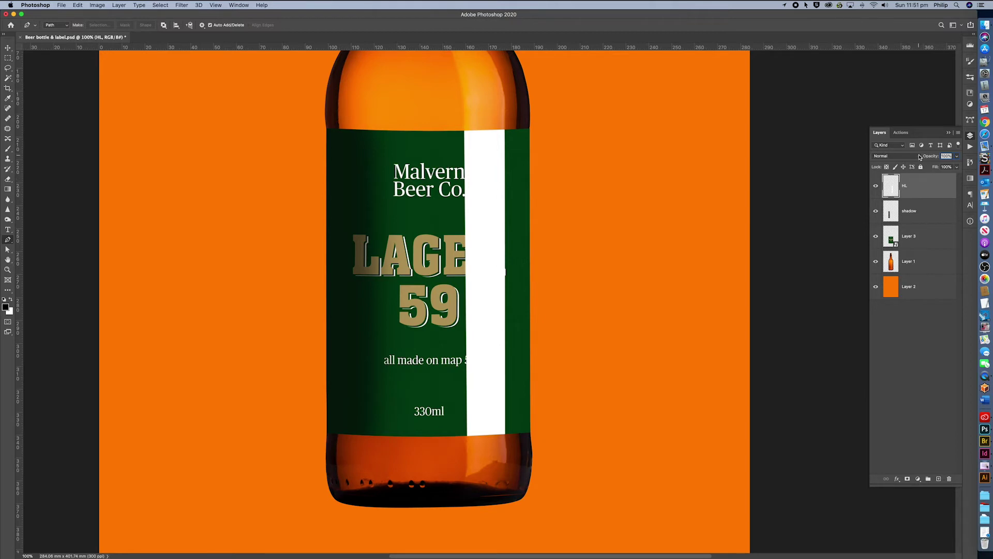
click(920, 156)
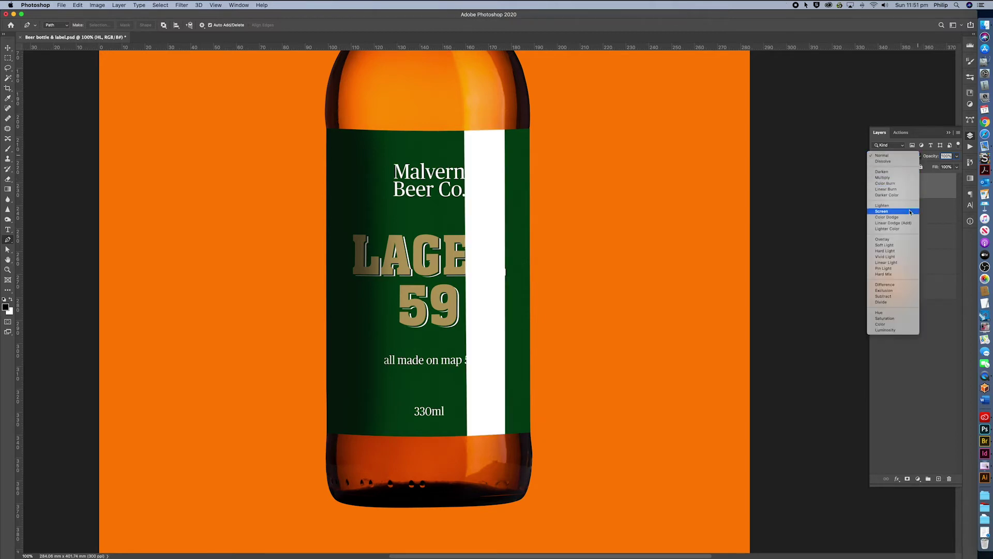
click(911, 212)
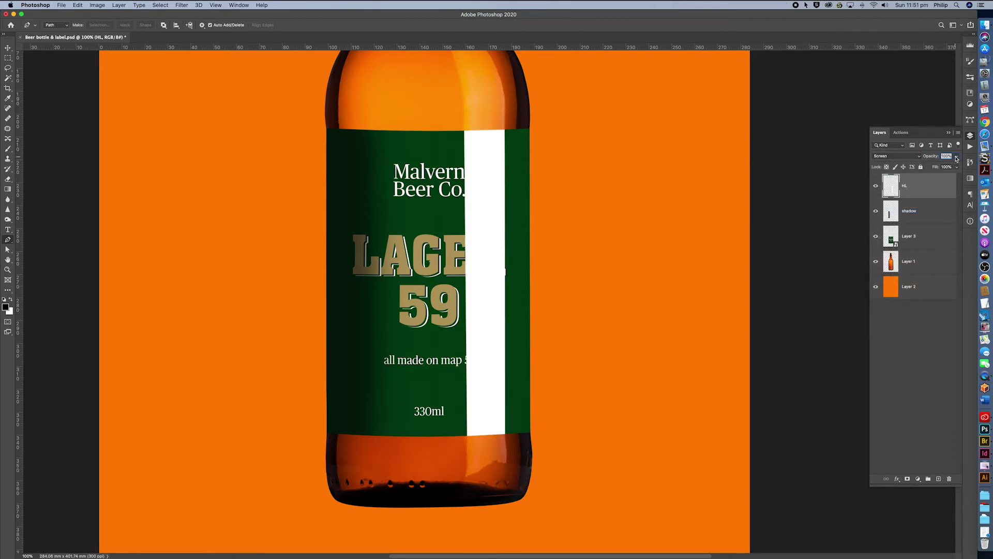
click(956, 157)
drag(957, 168, 937, 170)
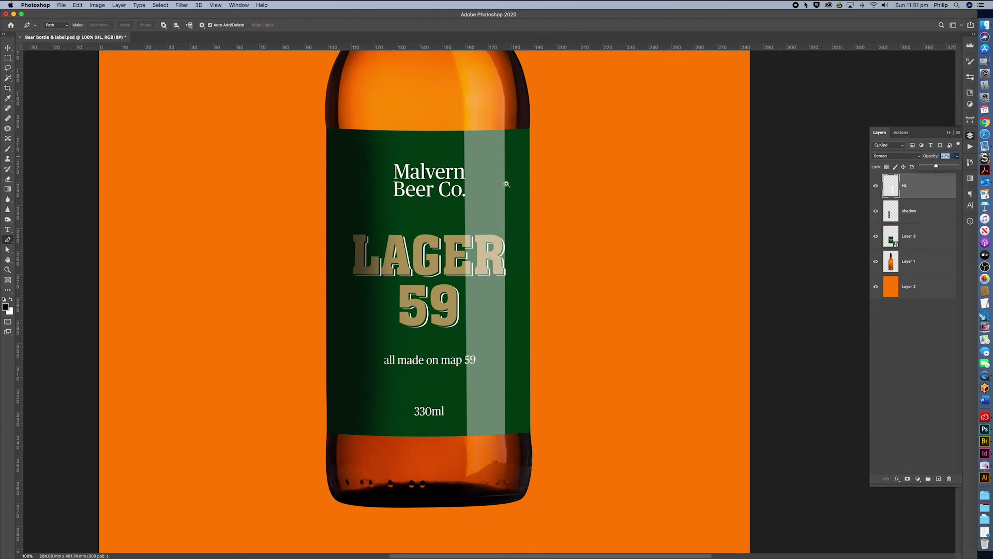
Soften the highlight's vertical edges with a slight Motion Blur at an angle of 0°.
super+click(490, 215)
super+click(483, 247)
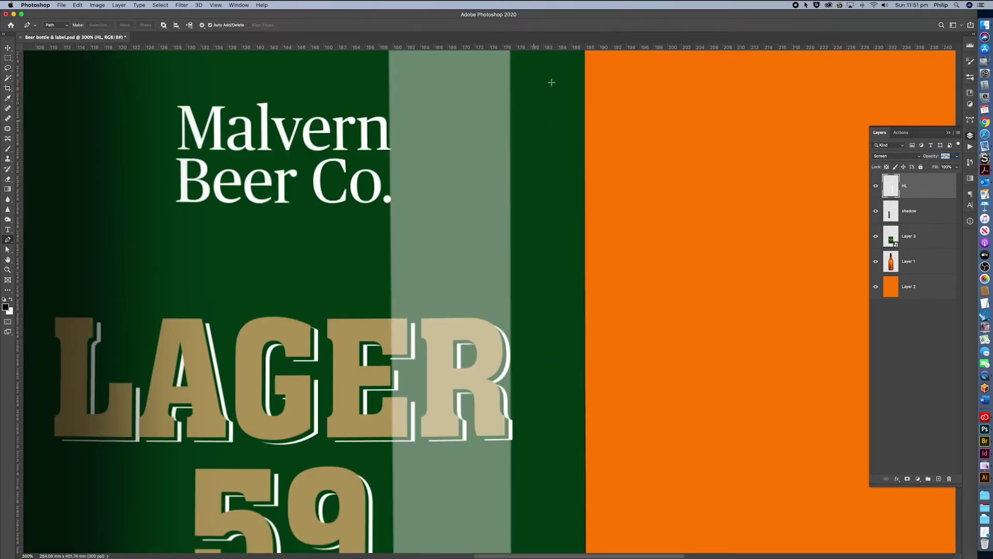
drag(492, 122, 502, 200)
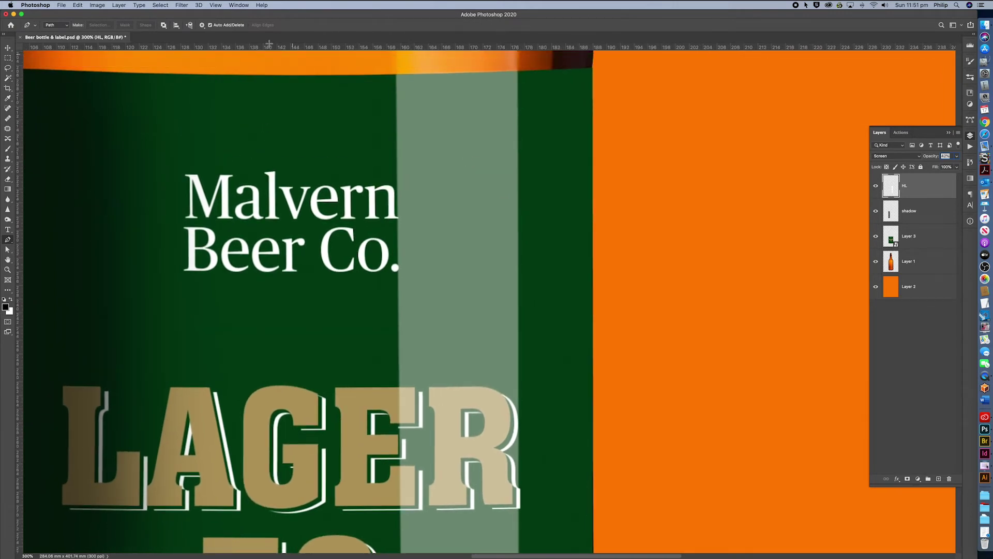
click(181, 5)
mouse_move(208, 99)
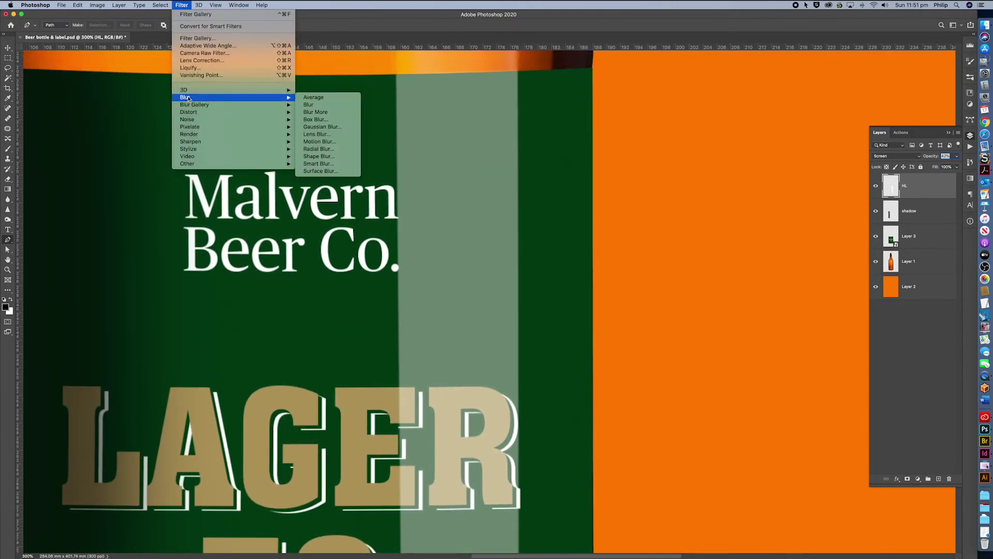
click(351, 144)
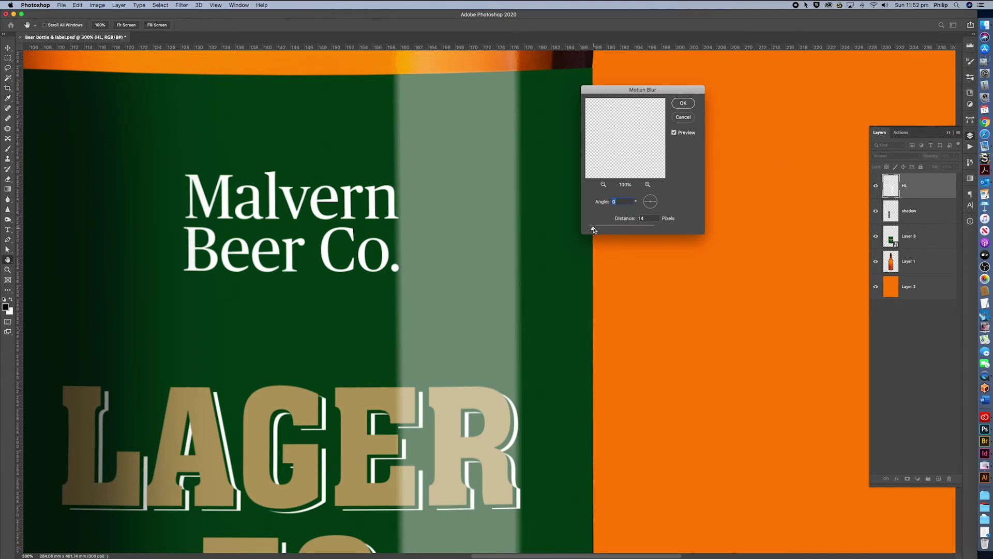
key(Tab)
drag(594, 229, 593, 230)
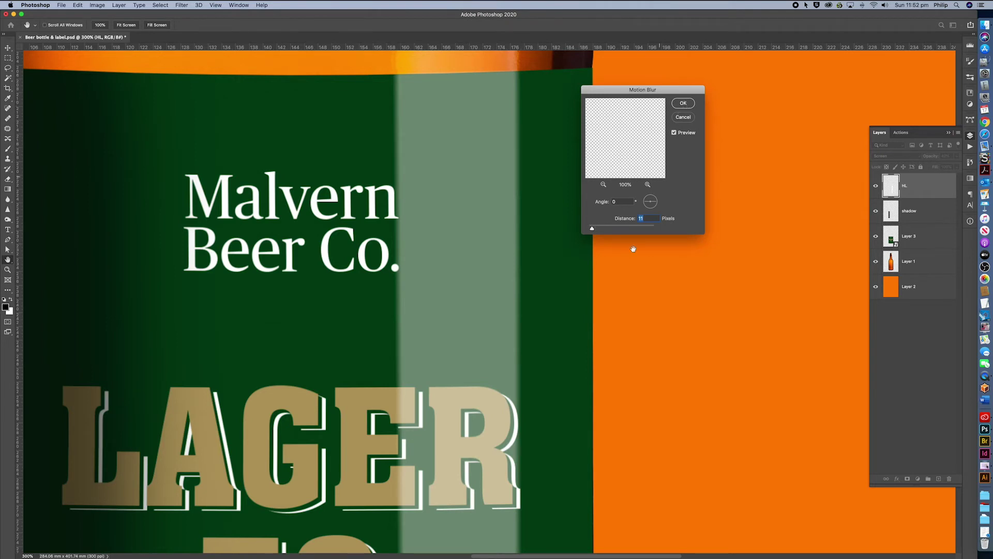
drag(592, 230, 593, 228)
click(683, 103)
key(p)
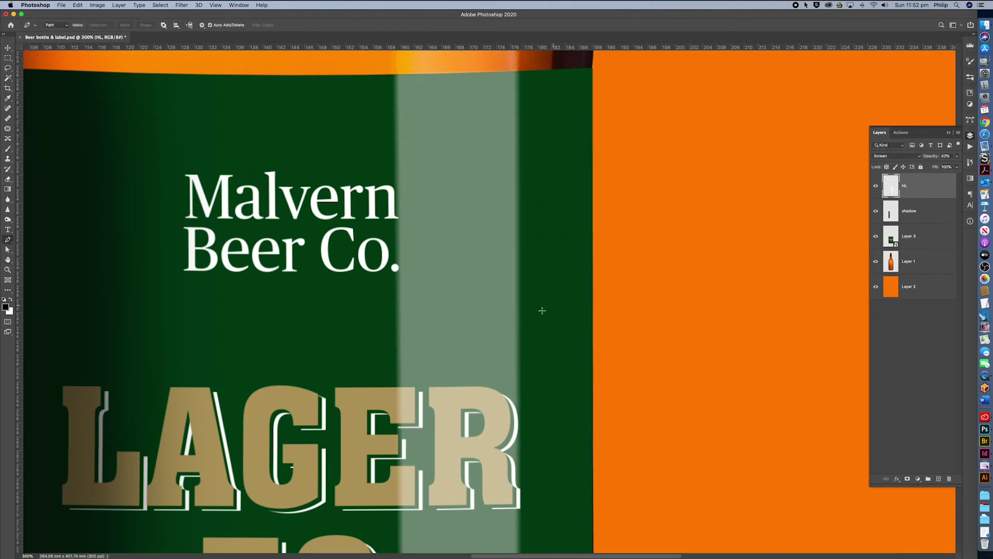
Lower the HL layer's opacity to about 24% while judging the whole bottle.
alt+super+click(530, 313)
alt+super+click(528, 315)
alt+super+click(525, 312)
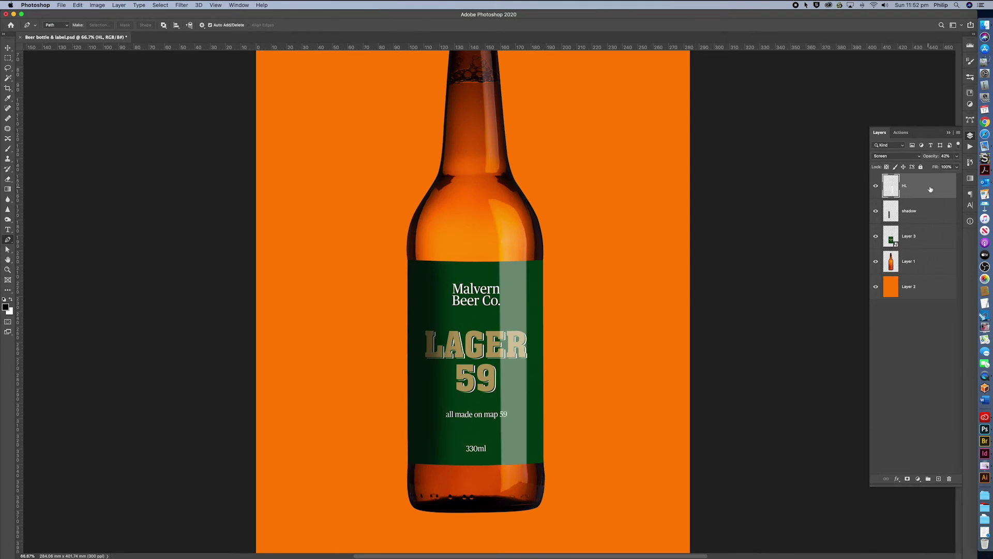
click(957, 157)
drag(938, 165, 932, 166)
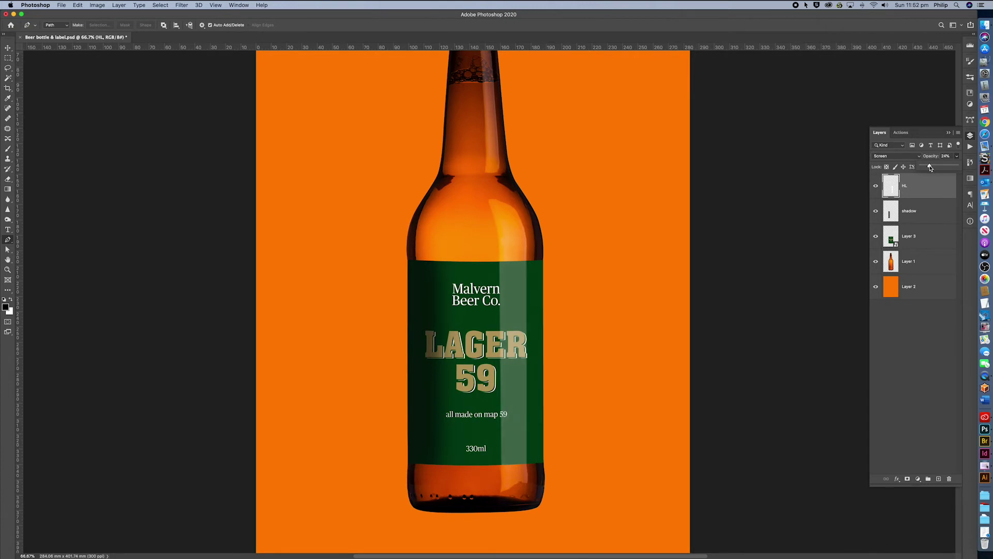
drag(931, 168, 929, 167)
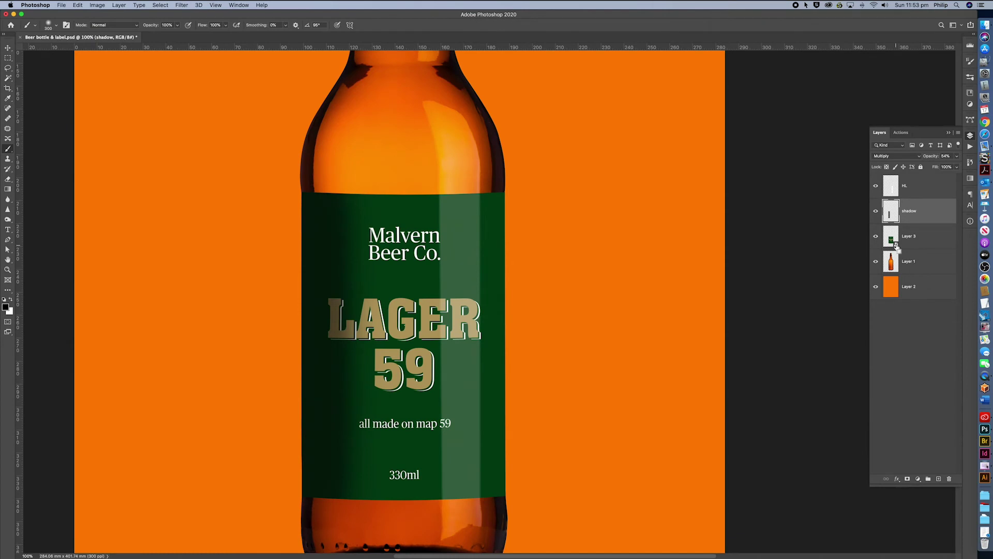
Load the label's outline as a selection and paint a soft black shadow down its right edge on the shadow layer.
super+click(896, 247)
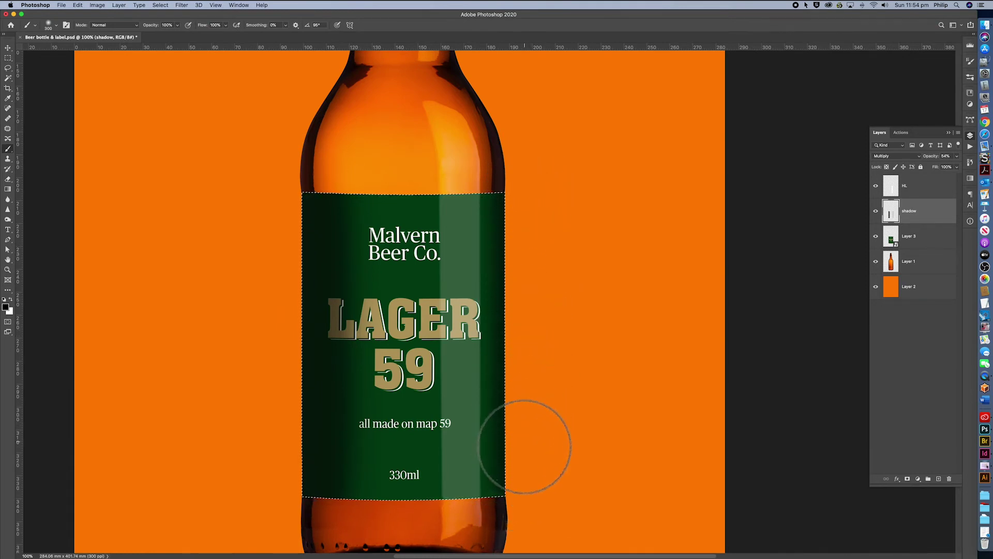
key(super+d)
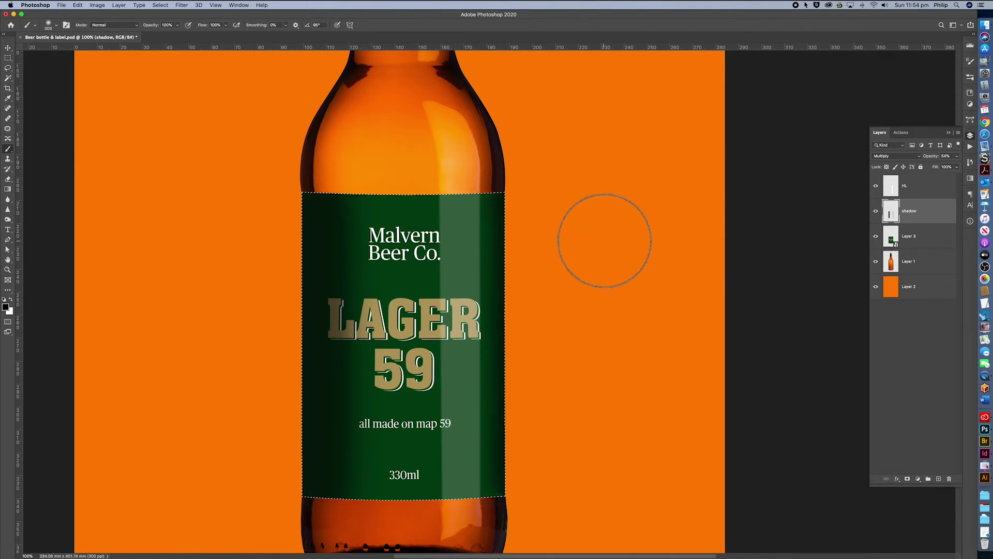
key(super+minus)
key(shift+super+d)
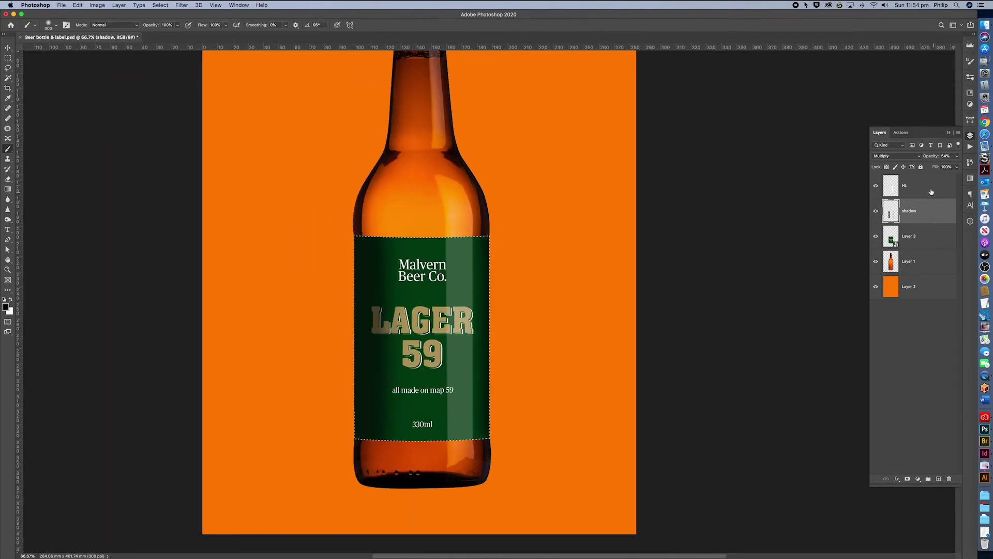
Keep the shadow layer's blend mode at Multiply and set its opacity to 48%.
click(919, 159)
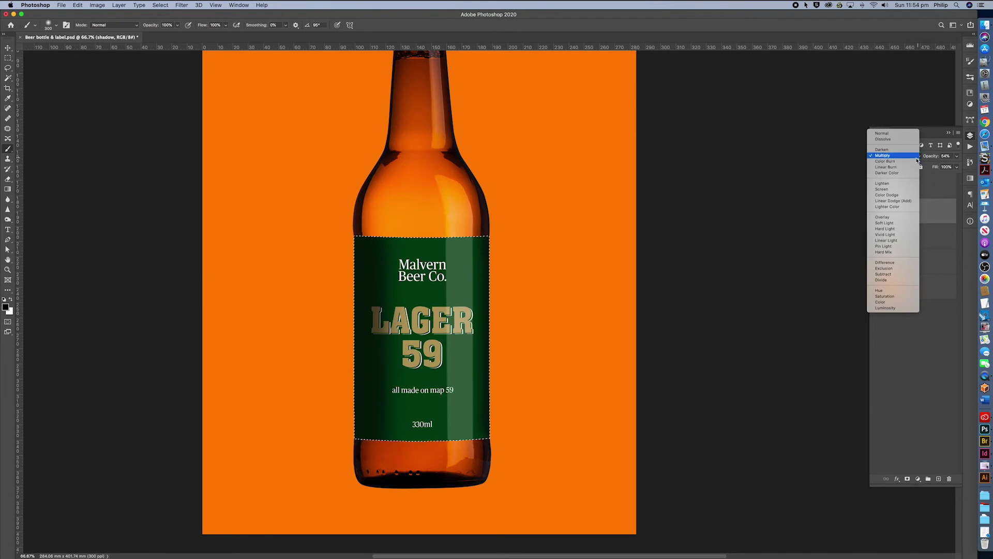
click(924, 159)
click(957, 155)
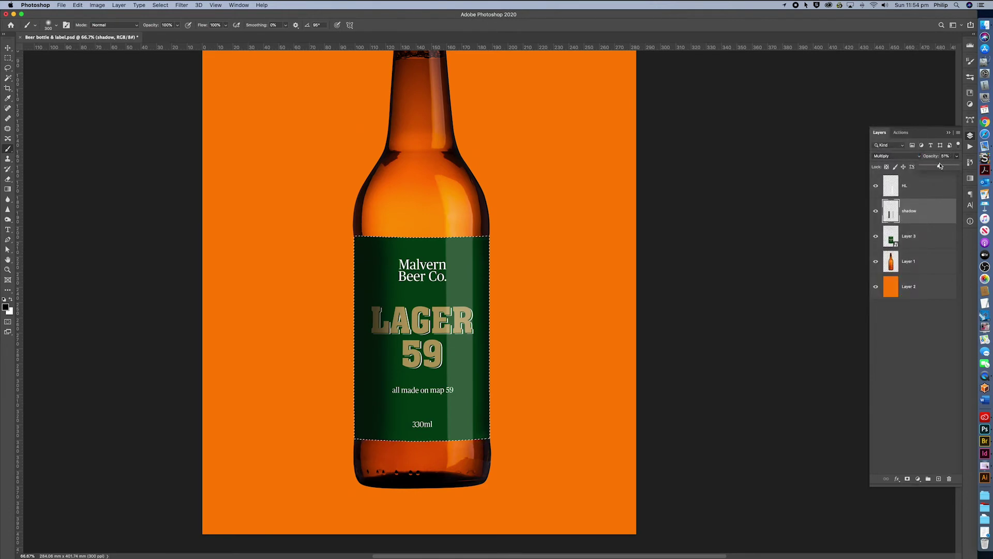
mouse_move(941, 165)
mouse_down()
mouse_move(931, 166)
mouse_move(940, 166)
mouse_up()
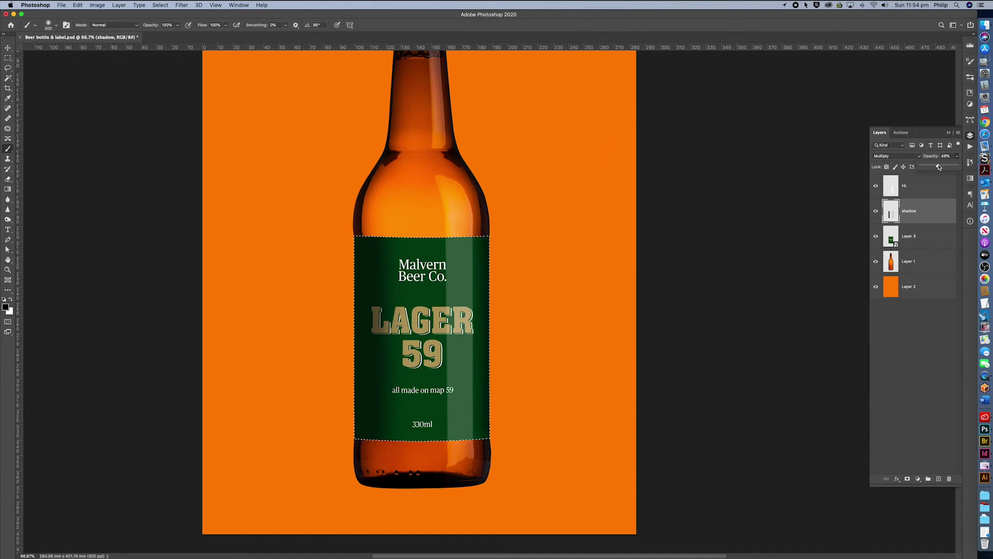
Lower the shadow layer's opacity to 41%, compare the label with and without the shadow, and deselect the label outline.
drag(938, 167, 936, 167)
click(879, 213)
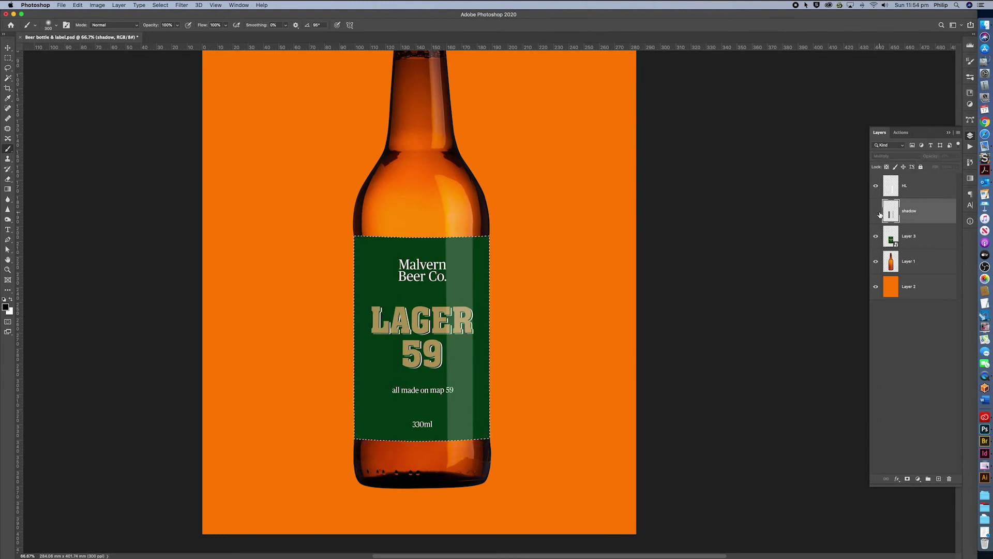
click(876, 212)
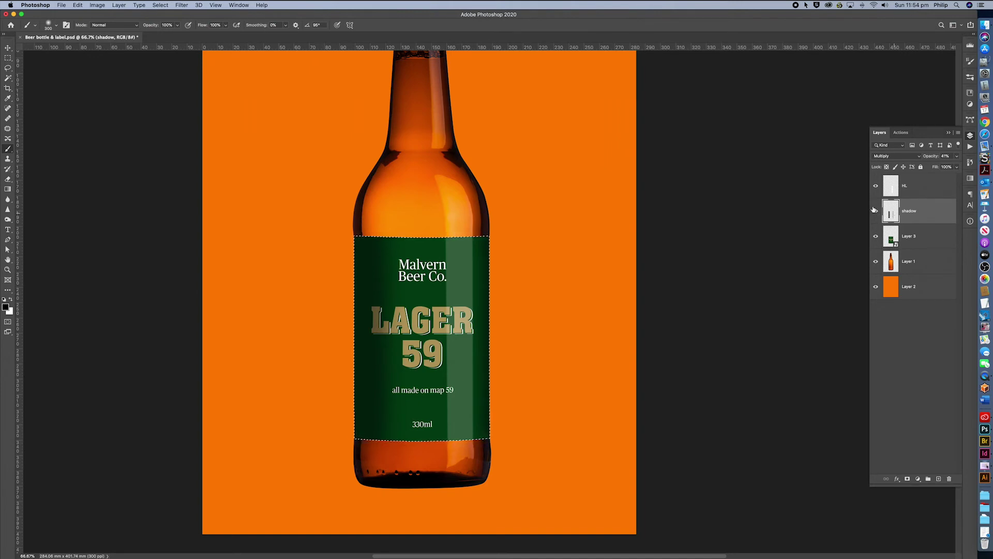
key(super+d)
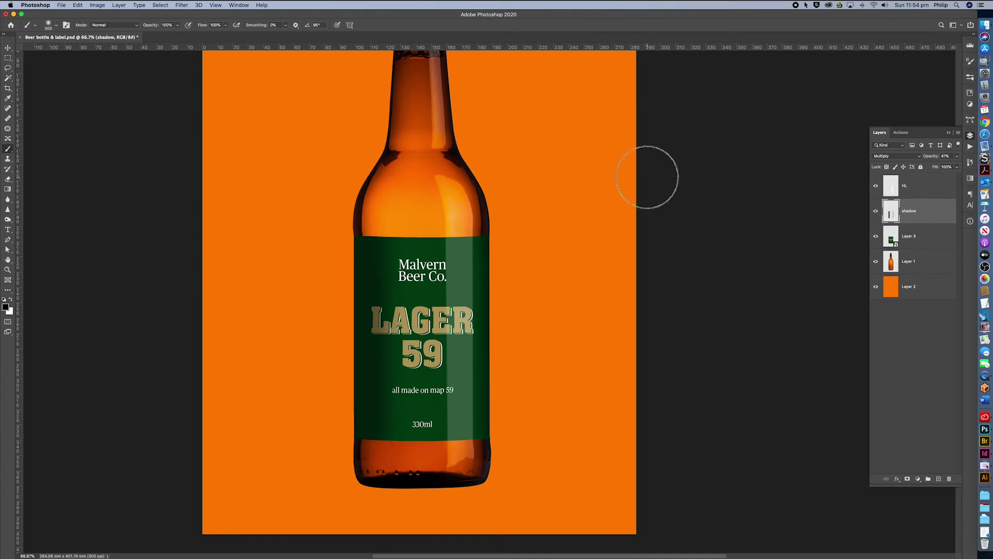
Compare the whole bottle with the HL, shadow and label layers each hidden and shown in turn.
alt+super+click(457, 319)
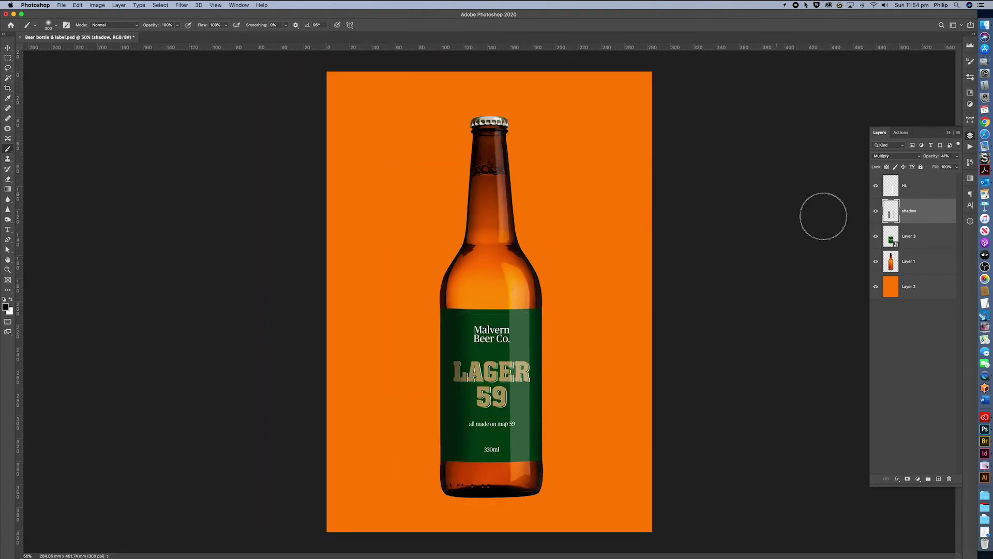
click(877, 188)
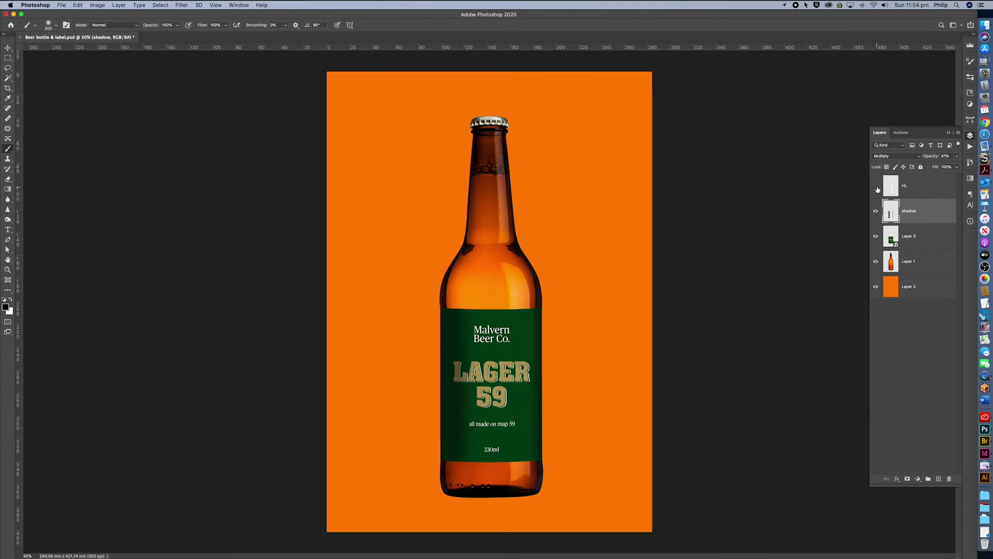
click(877, 187)
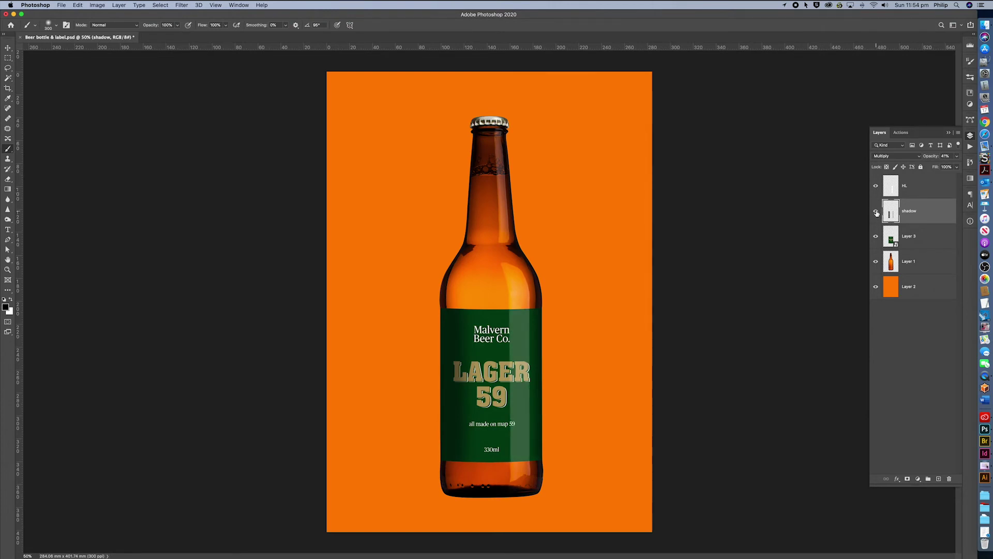
click(876, 212)
click(877, 212)
click(877, 236)
click(877, 237)
Add a new layer above the HL layer and name it droplets.
click(924, 186)
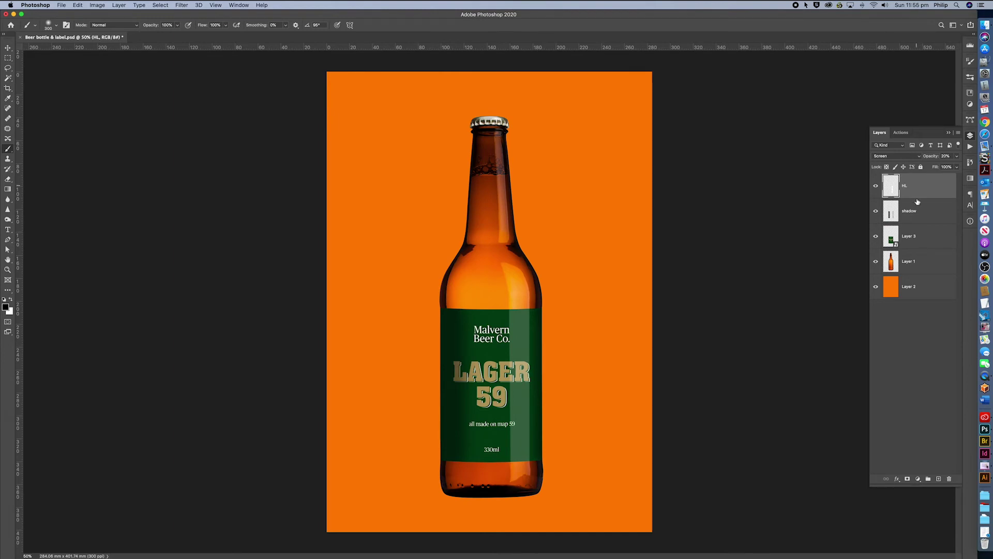
click(939, 479)
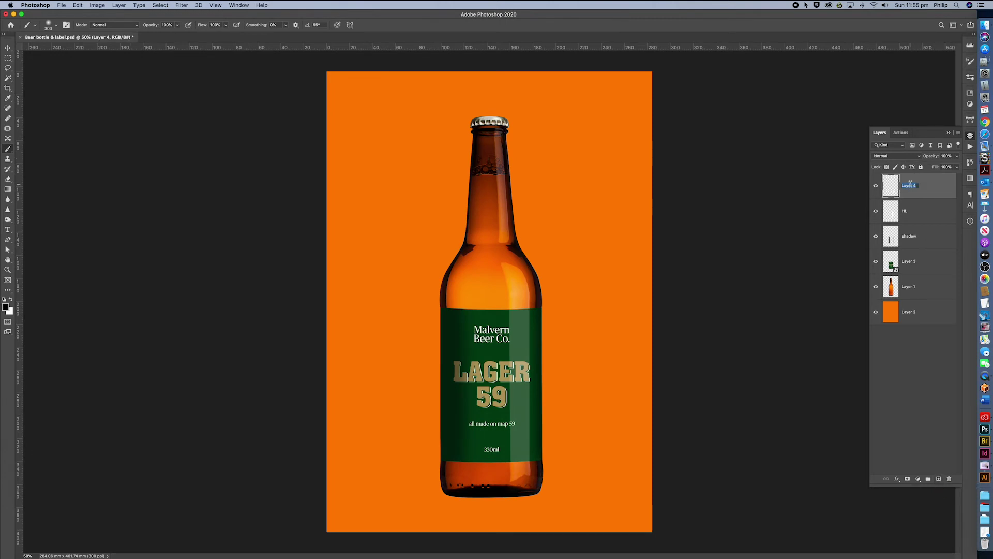
text(droplets)
key(Return)
Set the foreground colour to a dark grey with RGB values 34, 34, 34.
click(6, 307)
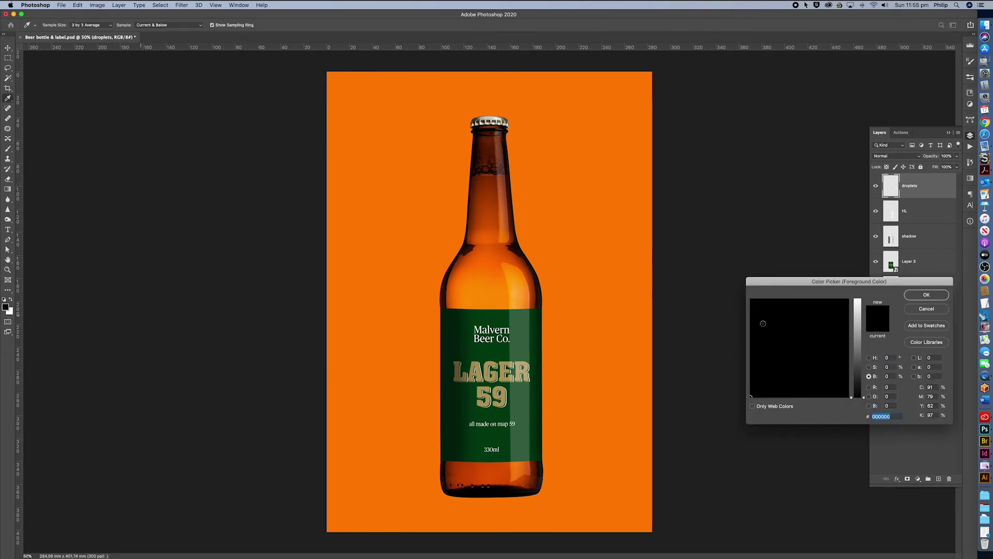
click(890, 376)
click(891, 386)
text(34)
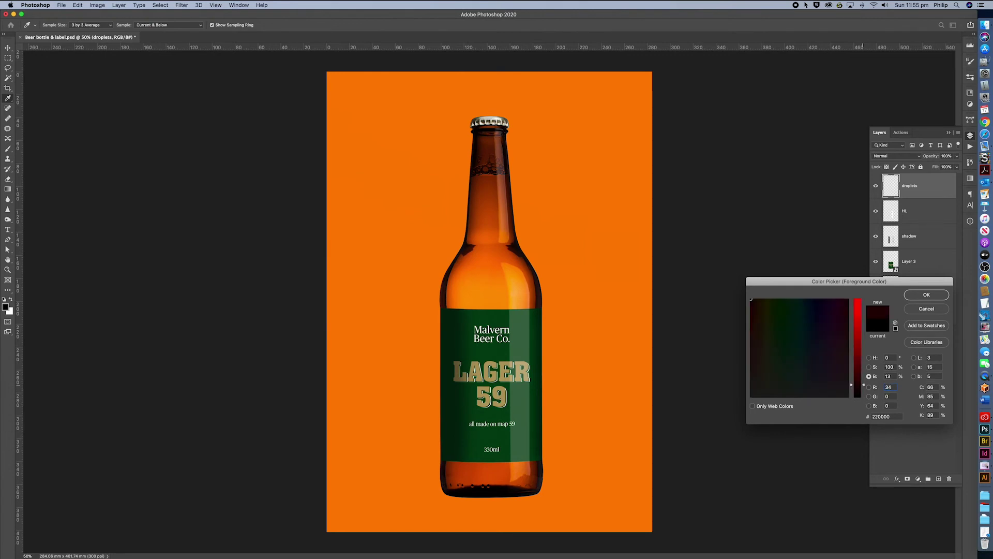
text(34)
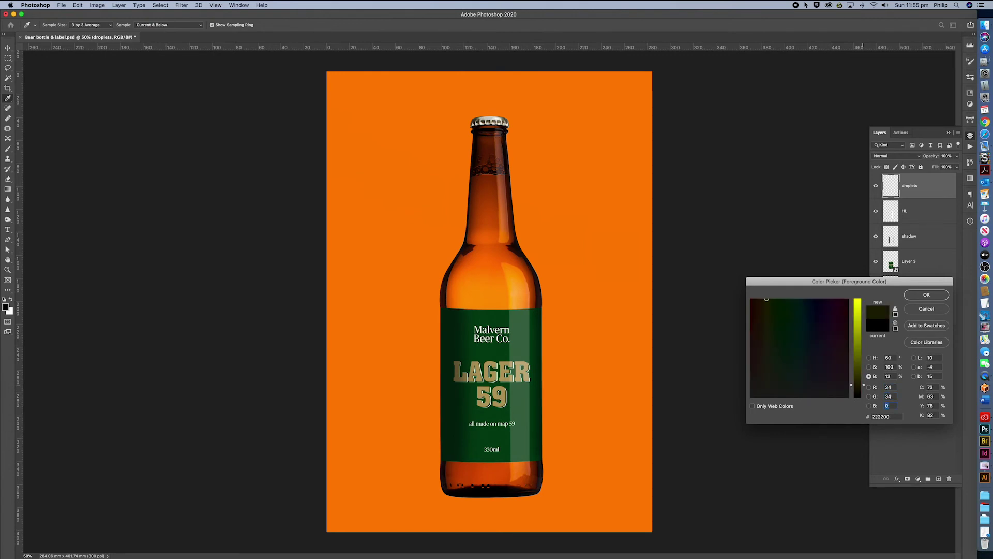
text(34)
key(Tab)
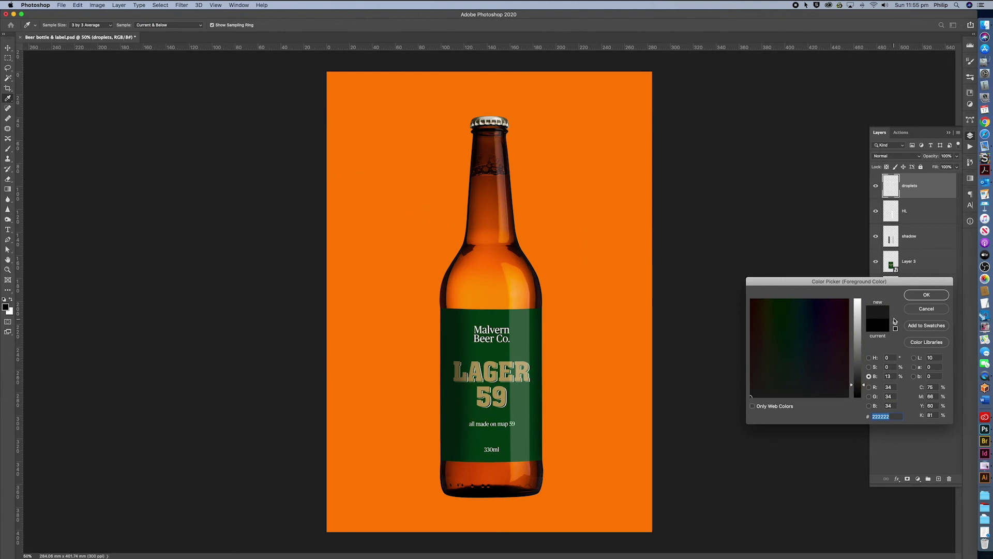
click(930, 297)
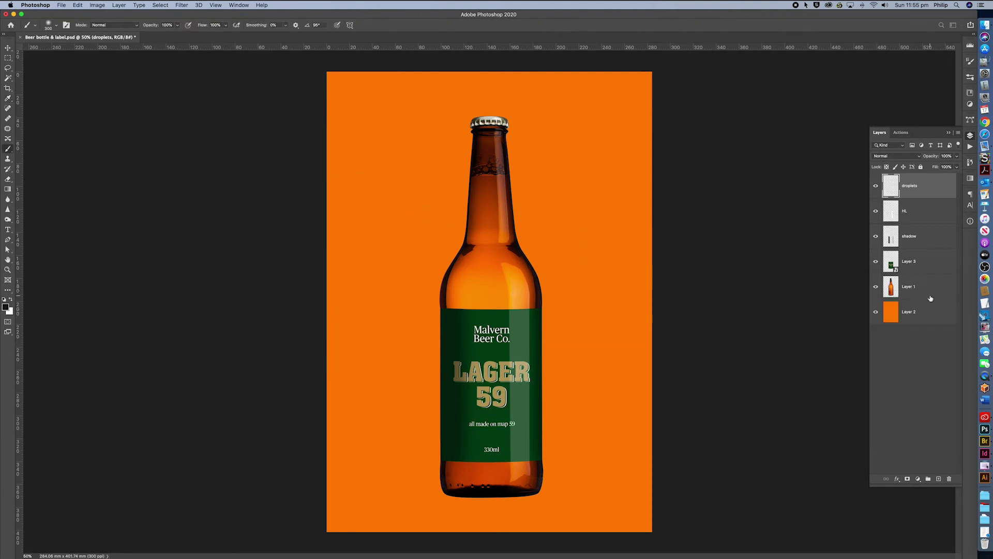
Fill the whole droplets layer with the dark grey foreground colour.
click(77, 5)
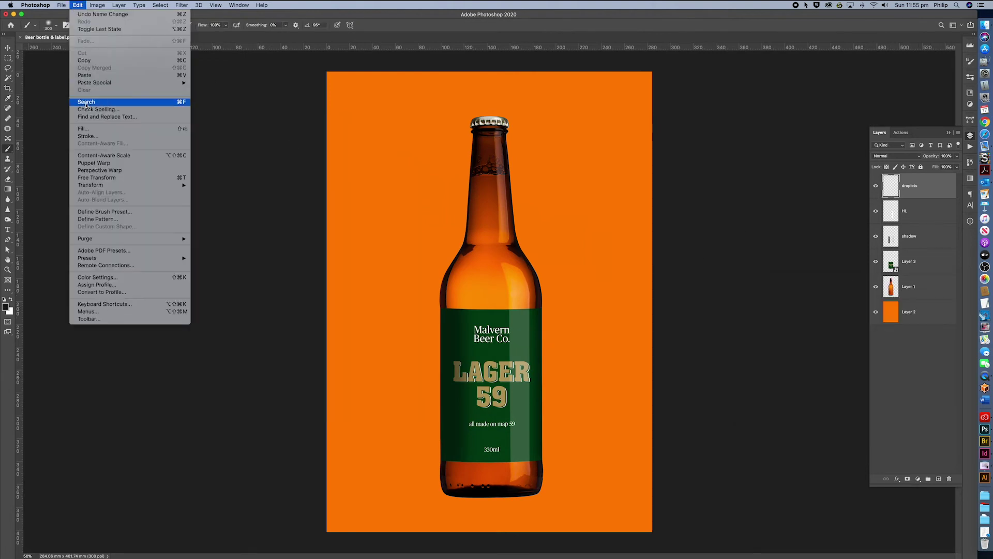
click(83, 128)
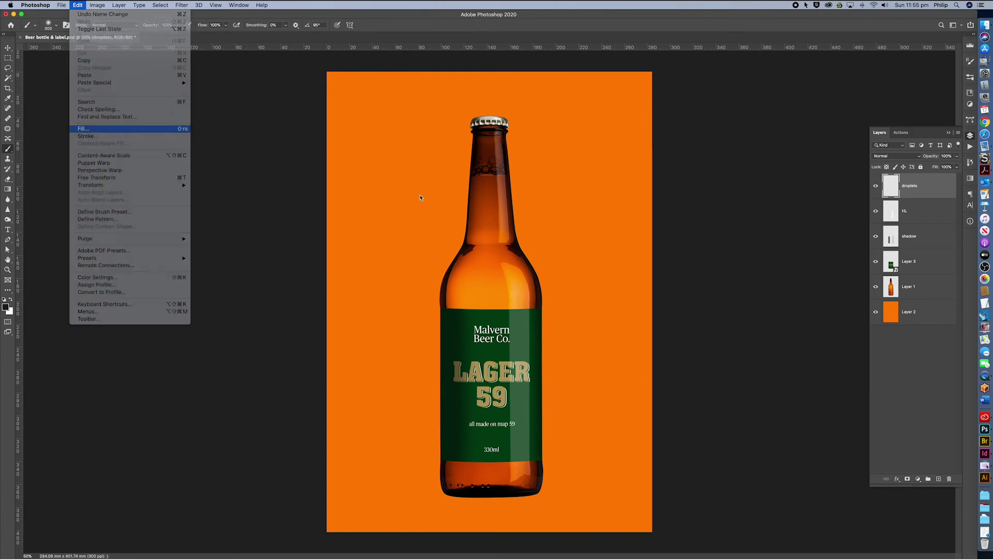
click(746, 309)
key(b)
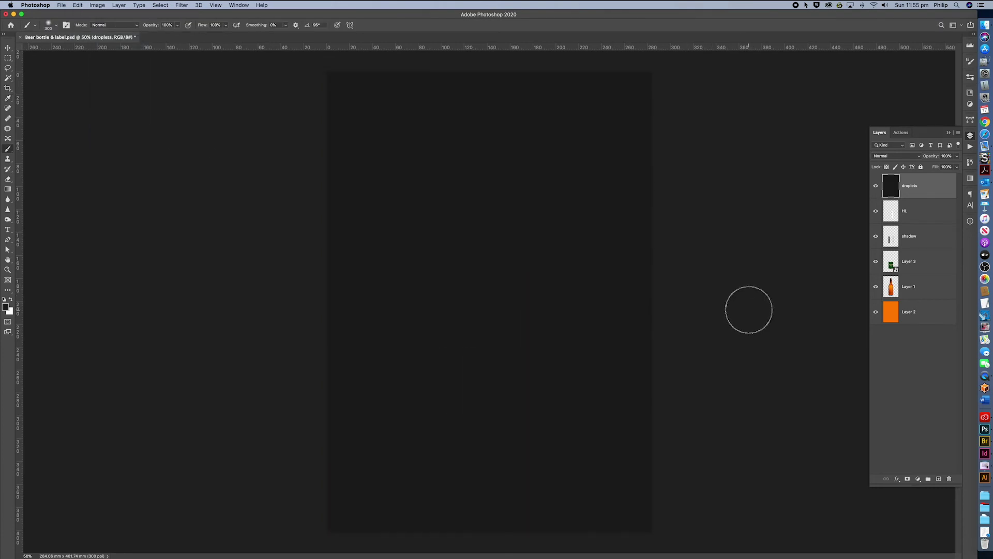
Render Fibers on the droplets layer with Variance 30 and Strength 1, randomizing the pattern several times before applying it.
click(181, 7)
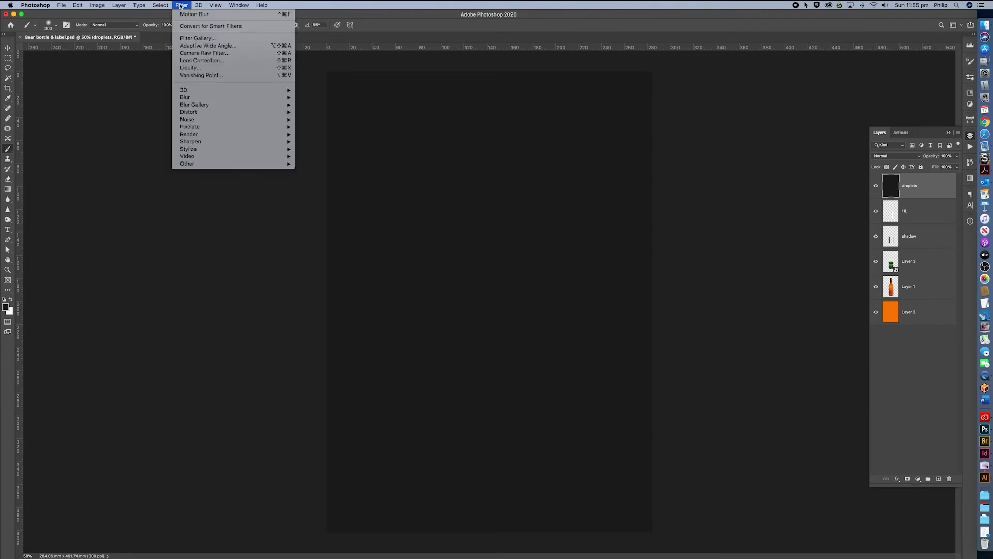
mouse_move(188, 128)
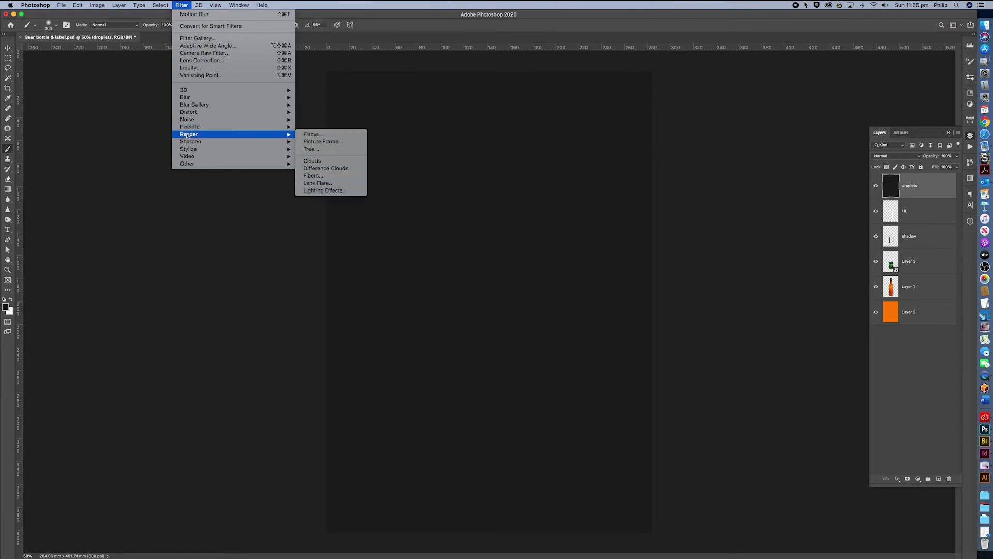
mouse_move(294, 136)
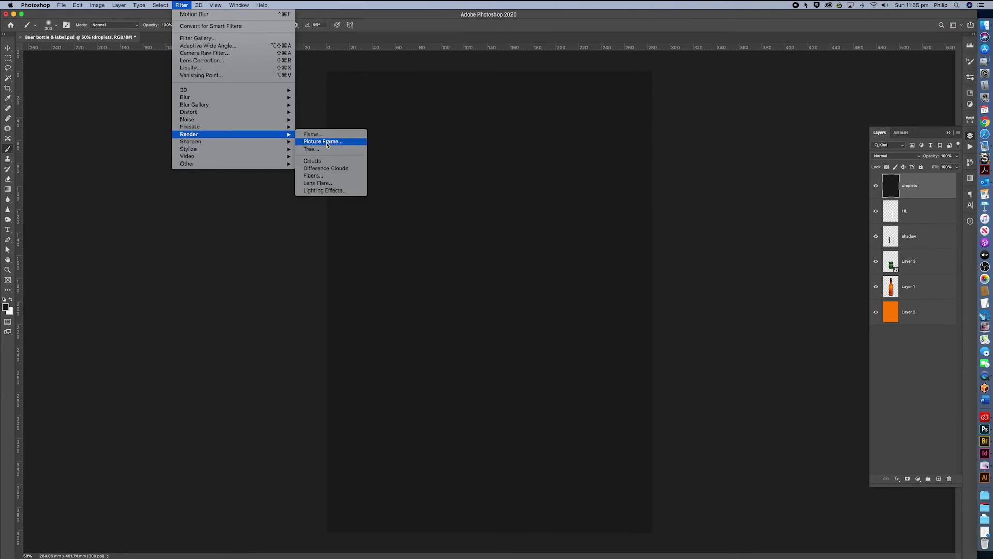
click(314, 176)
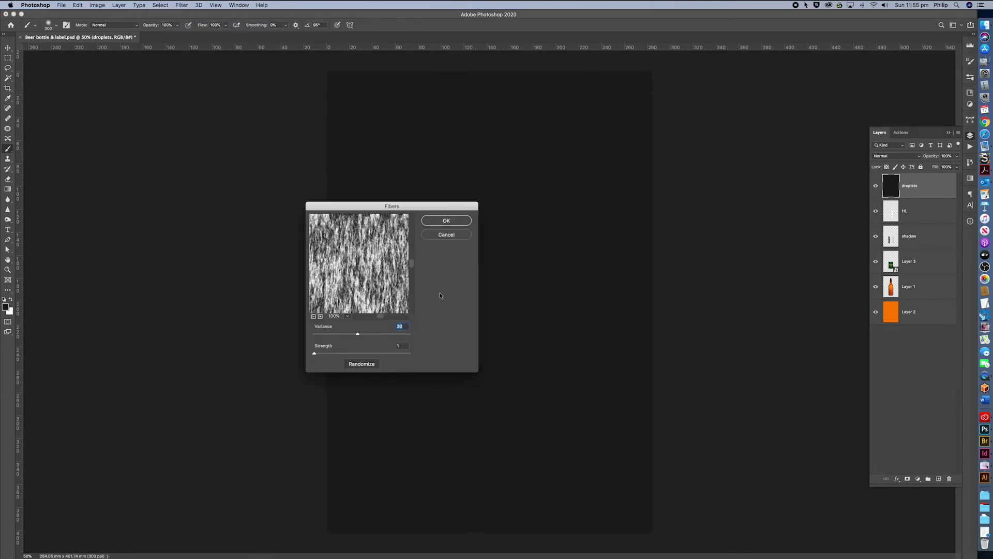
drag(358, 335, 360, 336)
click(364, 365)
click(363, 365)
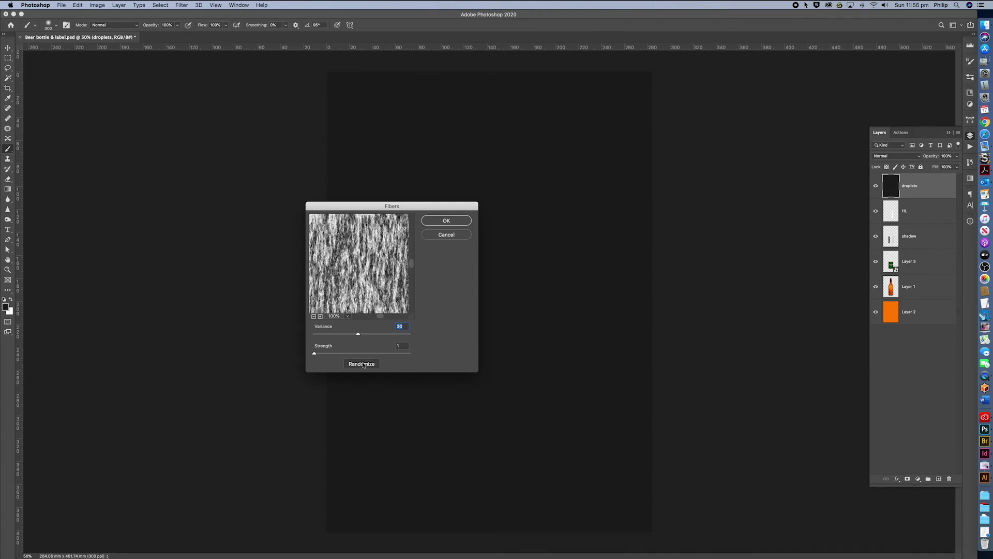
click(364, 365)
click(364, 365)
click(364, 365)
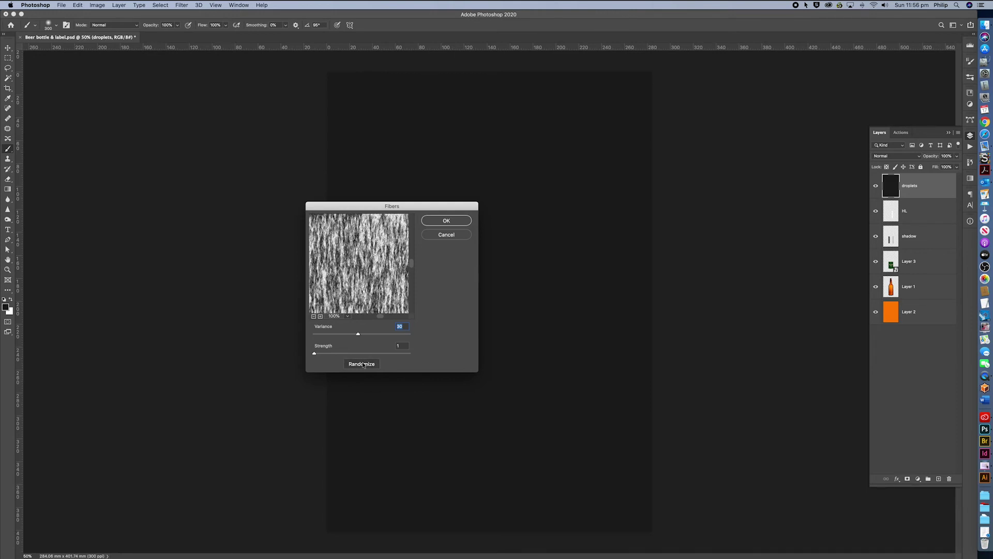
click(364, 365)
click(364, 365)
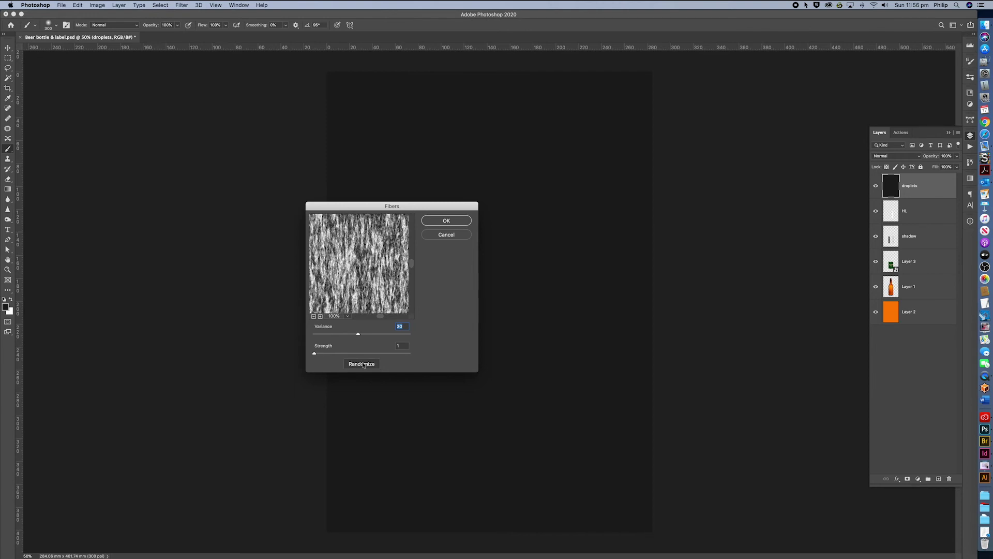
click(455, 224)
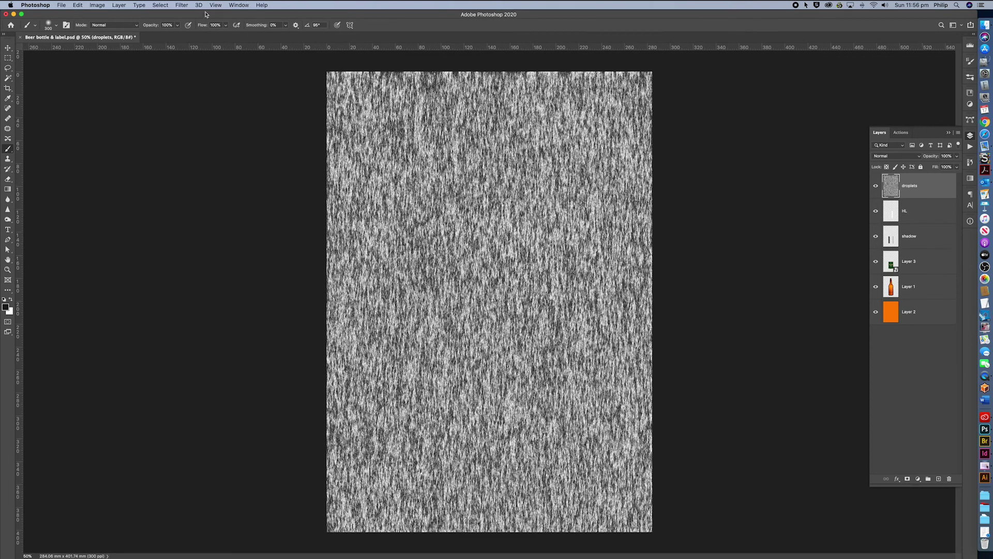
Increase the fibre texture's contrast with Levels, setting the black input to 120 and the white input to 194.
click(104, 6)
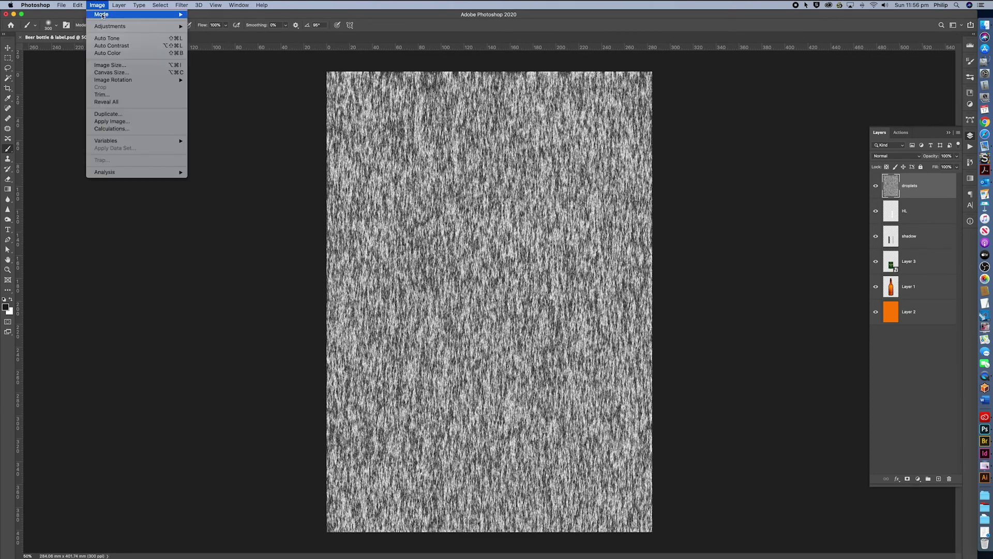
mouse_move(100, 26)
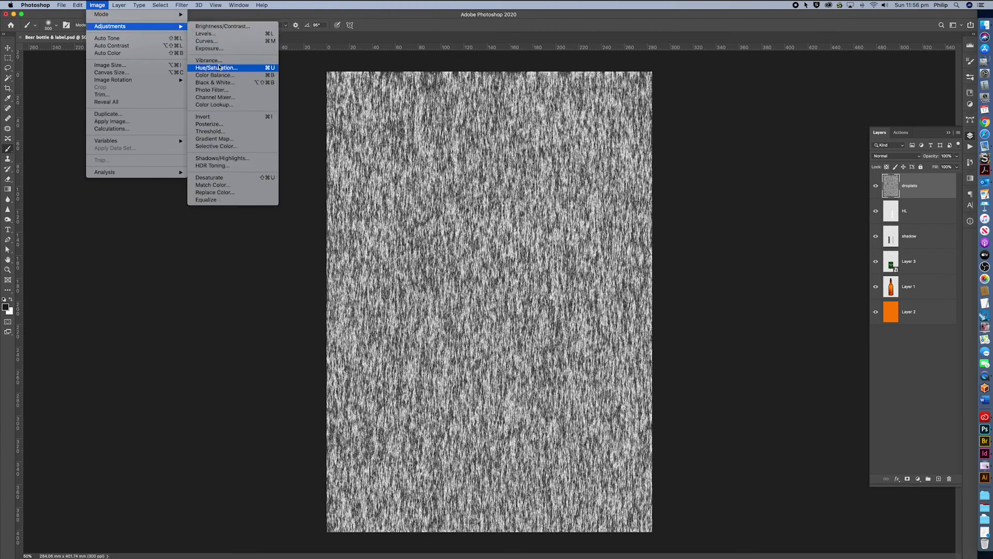
click(206, 34)
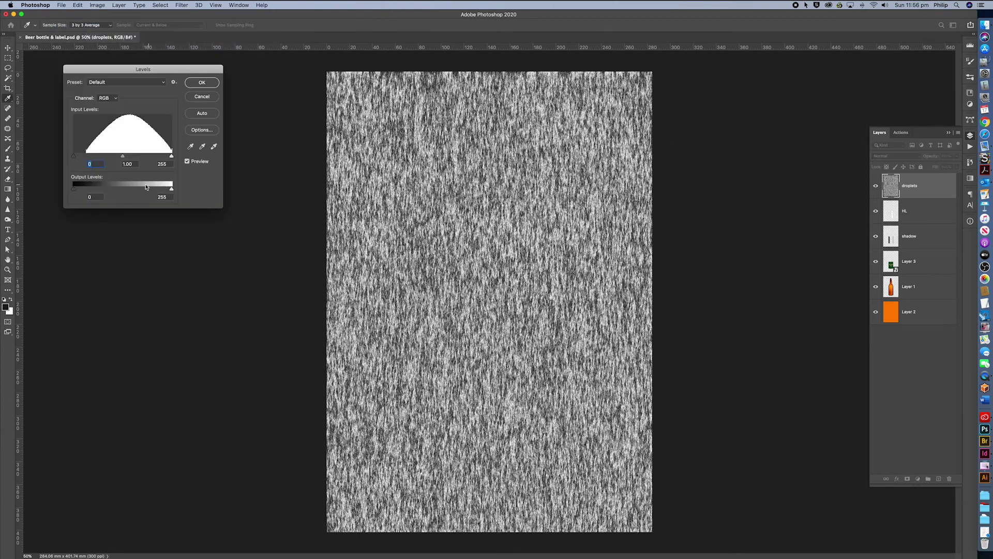
drag(79, 159, 119, 159)
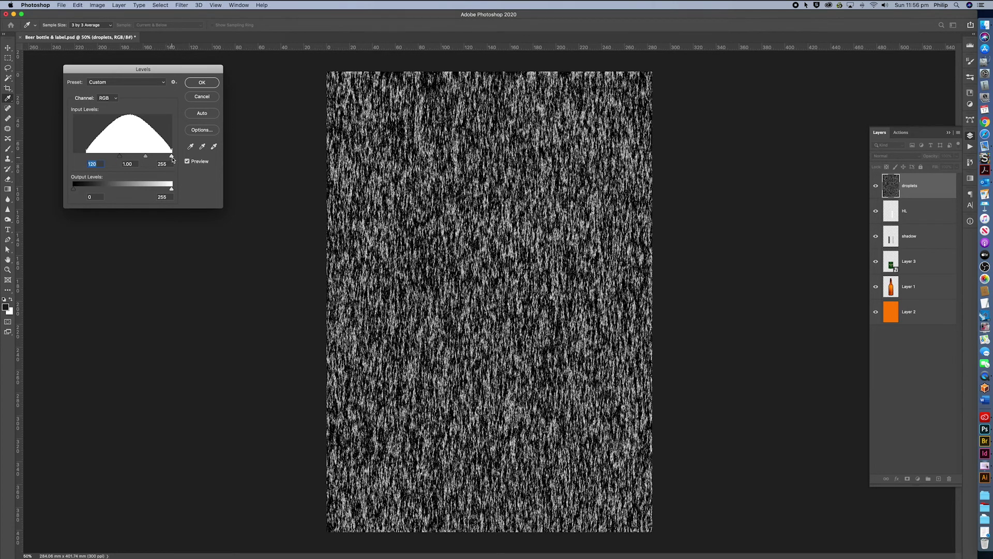
drag(171, 156, 149, 162)
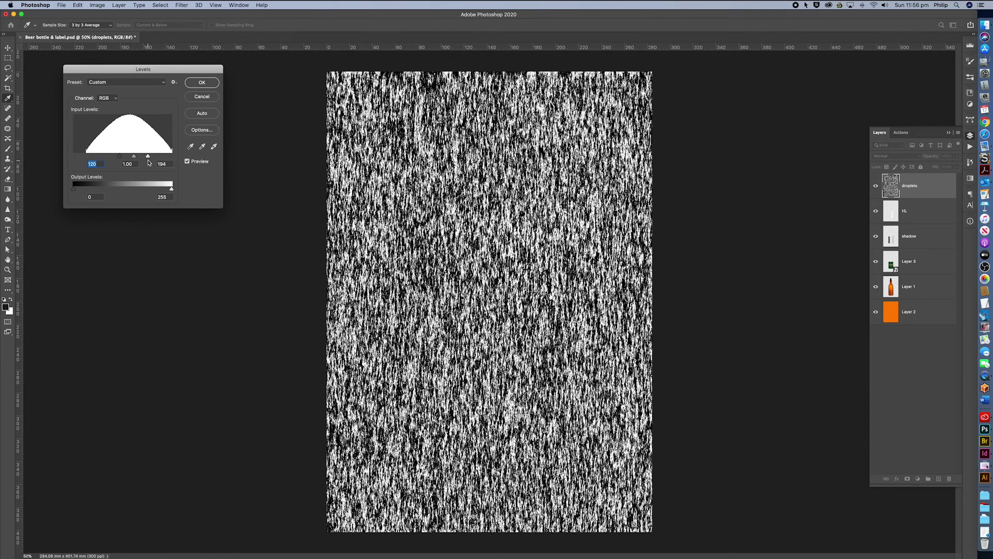
key(Tab)
key(Tab)
click(202, 83)
key(b)
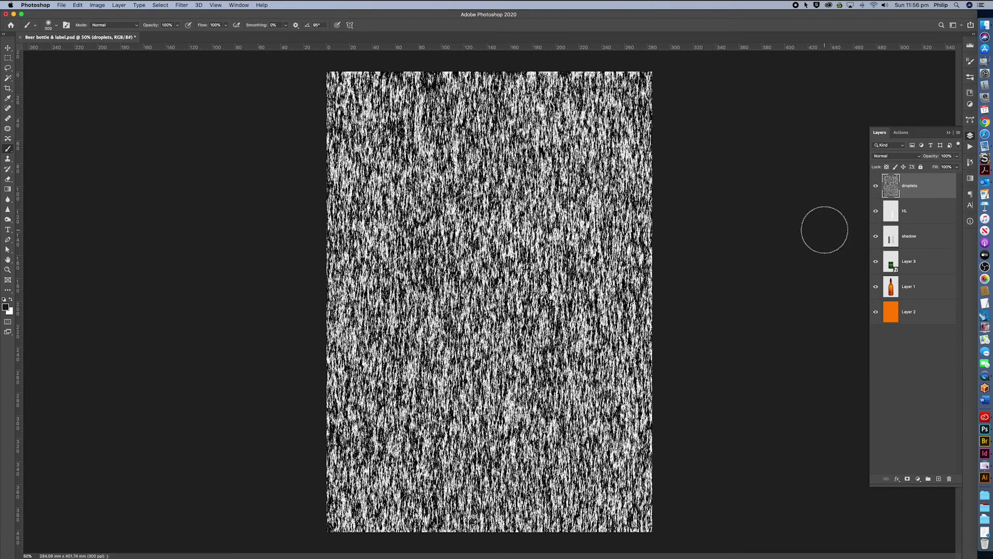
Soften the droplets layer's fibre texture with a Gaussian Blur of 5.0 pixels radius.
click(182, 6)
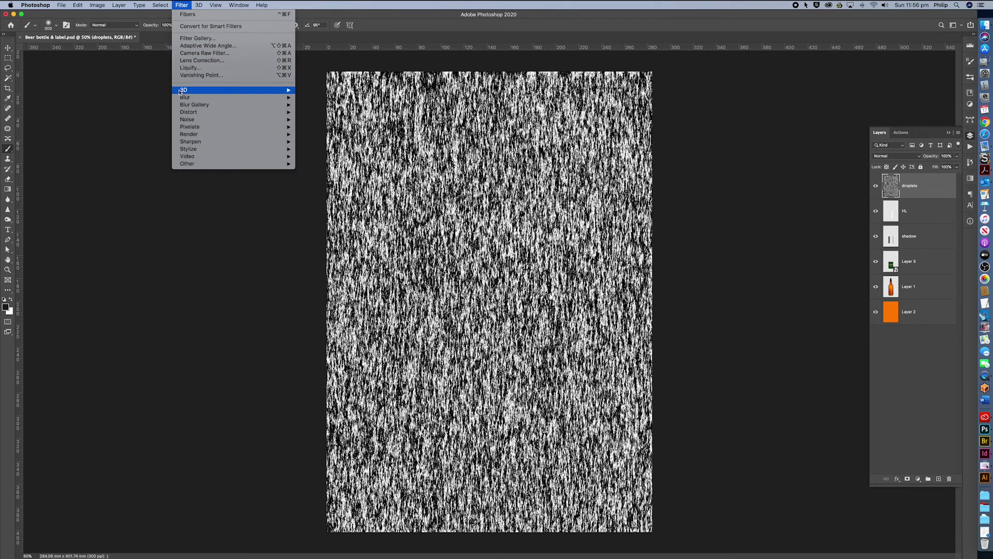
mouse_move(180, 97)
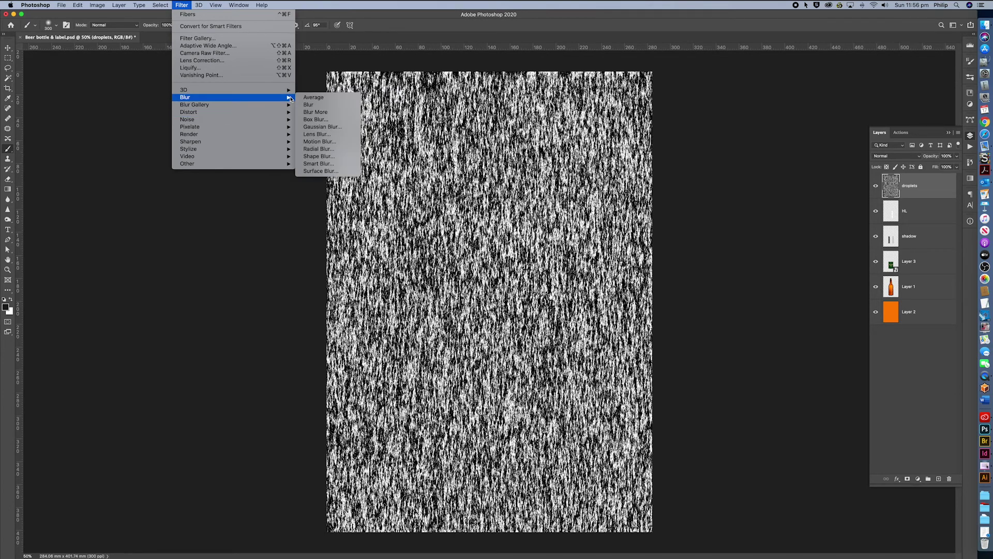
click(321, 127)
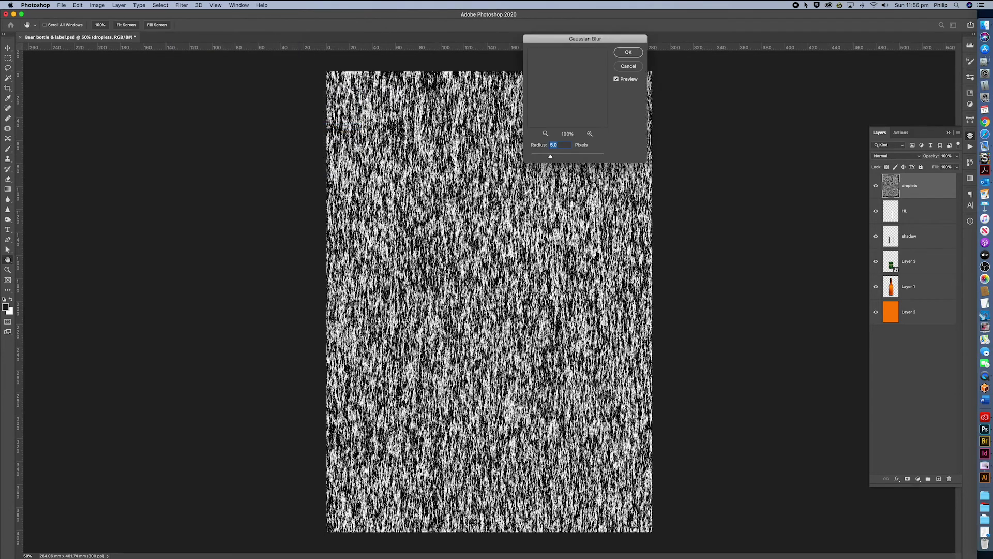
drag(551, 158, 550, 157)
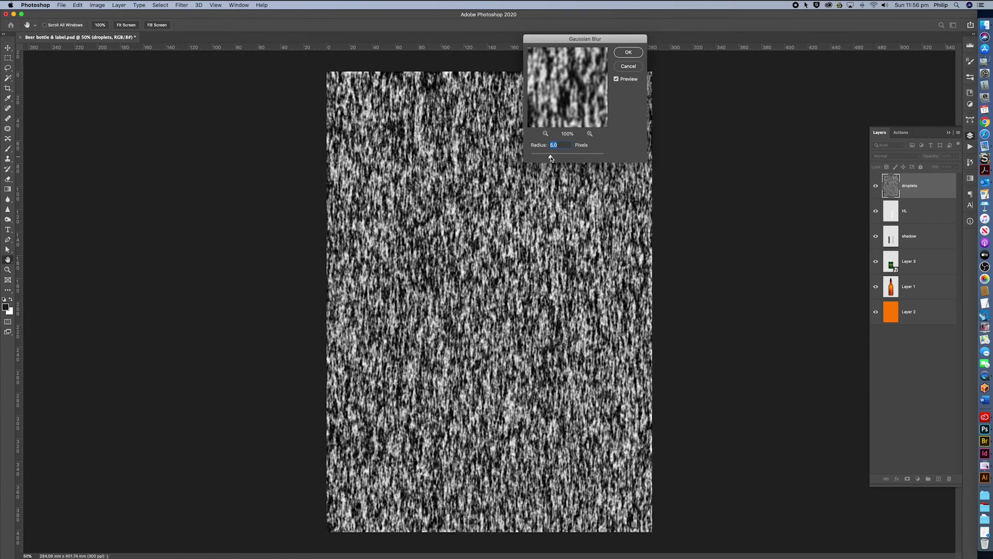
click(628, 52)
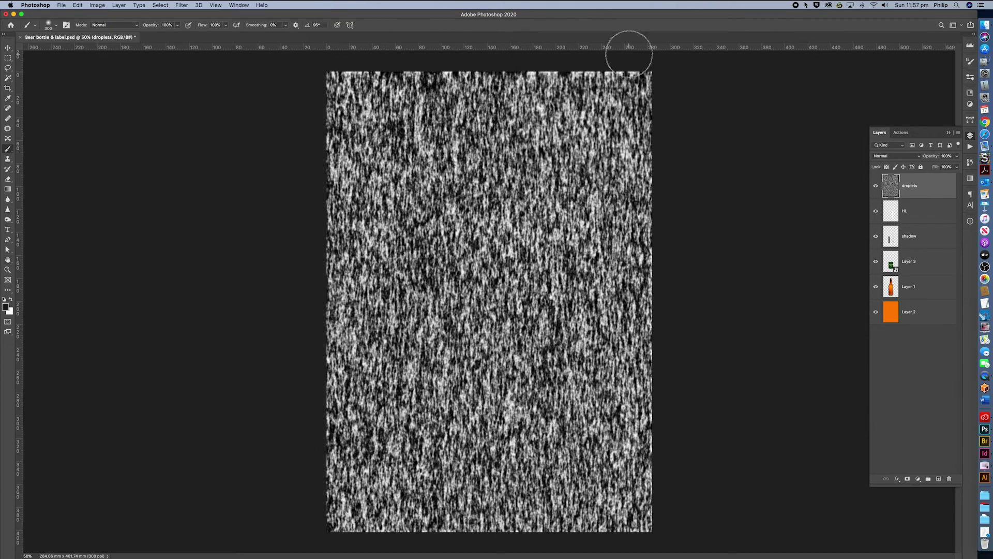
Apply the Stained Glass texture filter to the droplets layer with Cell Size 20, Border Thickness 20 and Light Intensity 0.
click(182, 5)
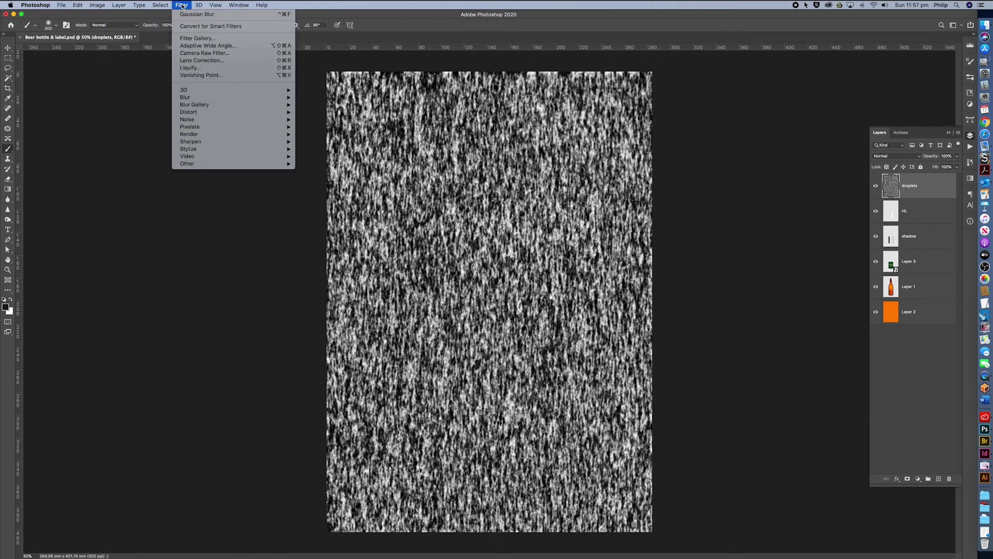
click(183, 38)
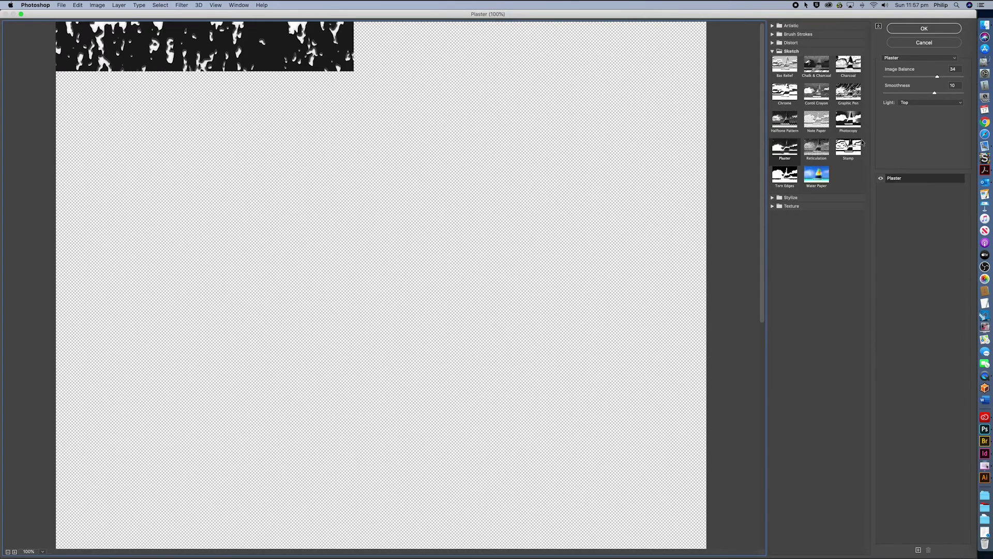
click(772, 206)
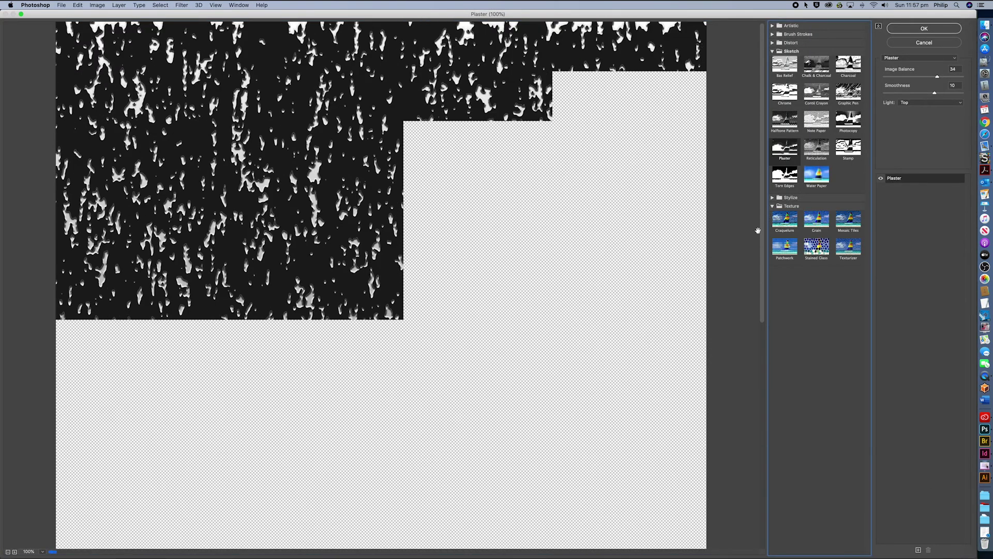
click(816, 247)
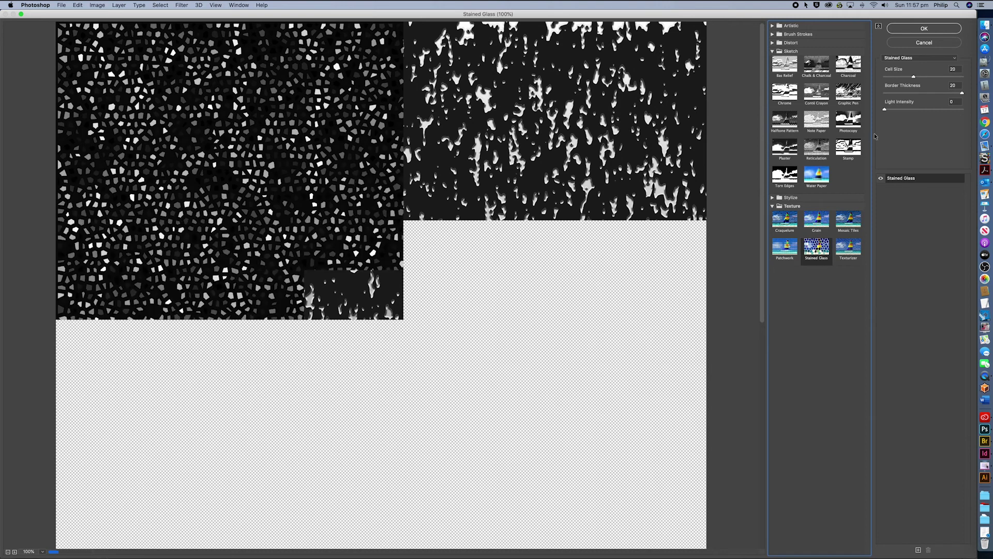
click(915, 77)
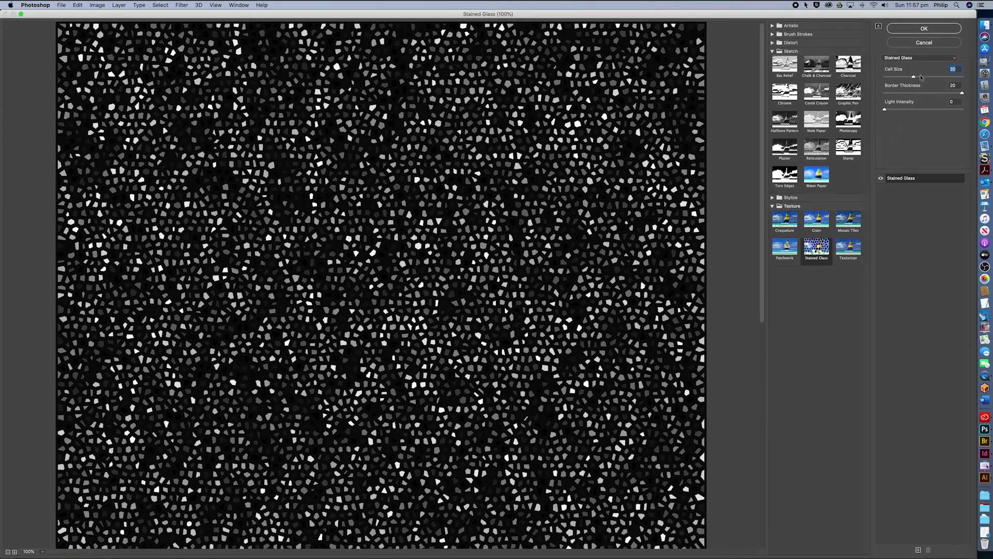
drag(914, 77, 913, 77)
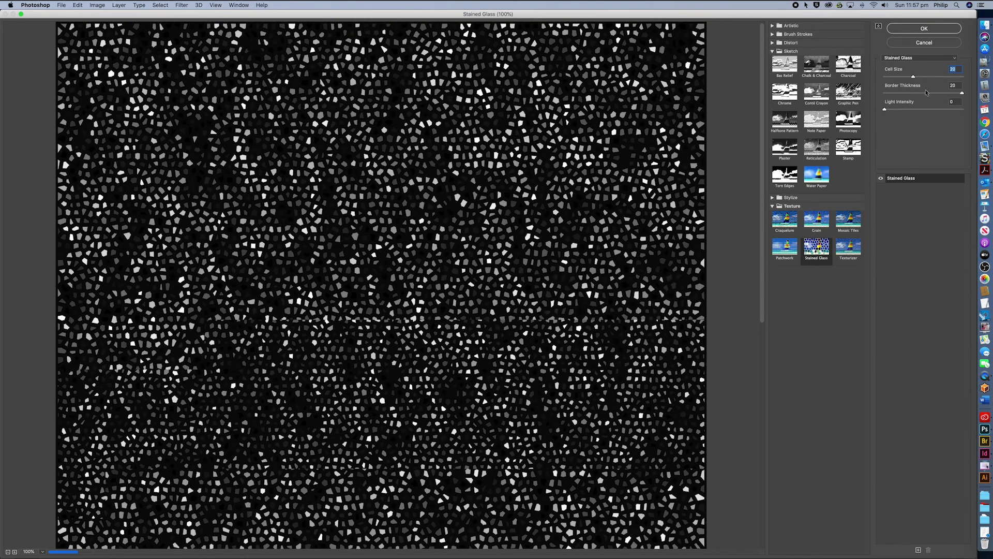
mouse_move(961, 93)
mouse_down()
mouse_move(920, 93)
mouse_move(963, 95)
mouse_up()
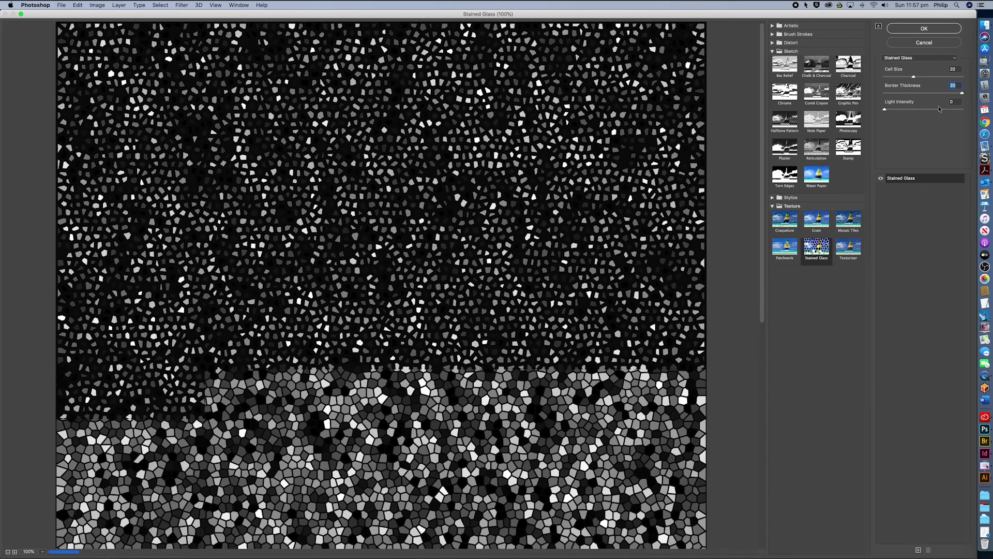
drag(887, 108, 917, 110)
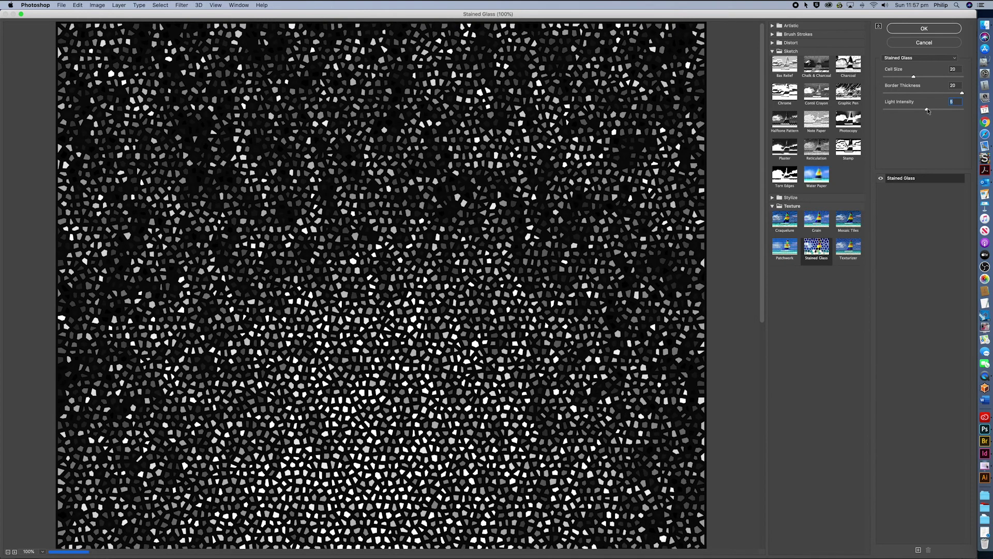
drag(928, 110, 915, 110)
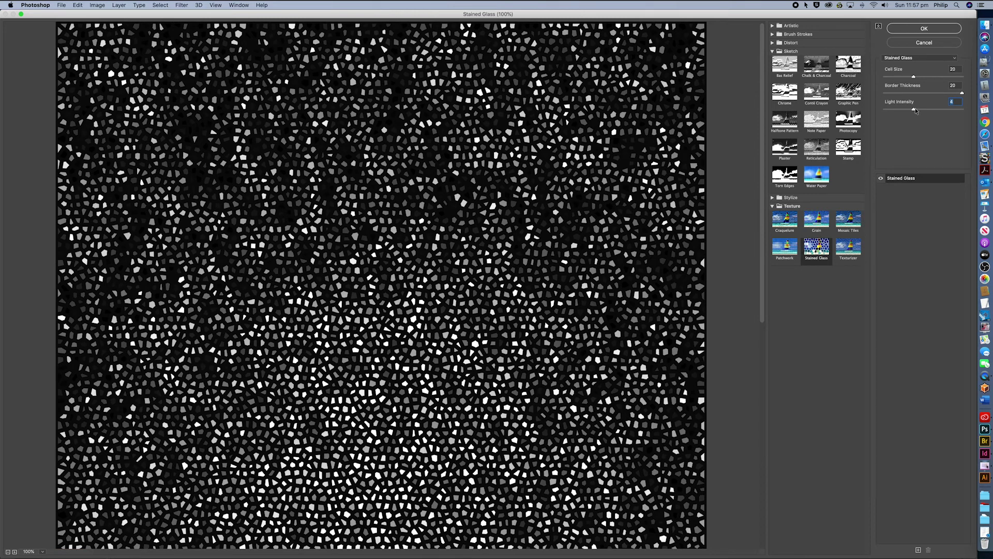
drag(916, 111, 882, 110)
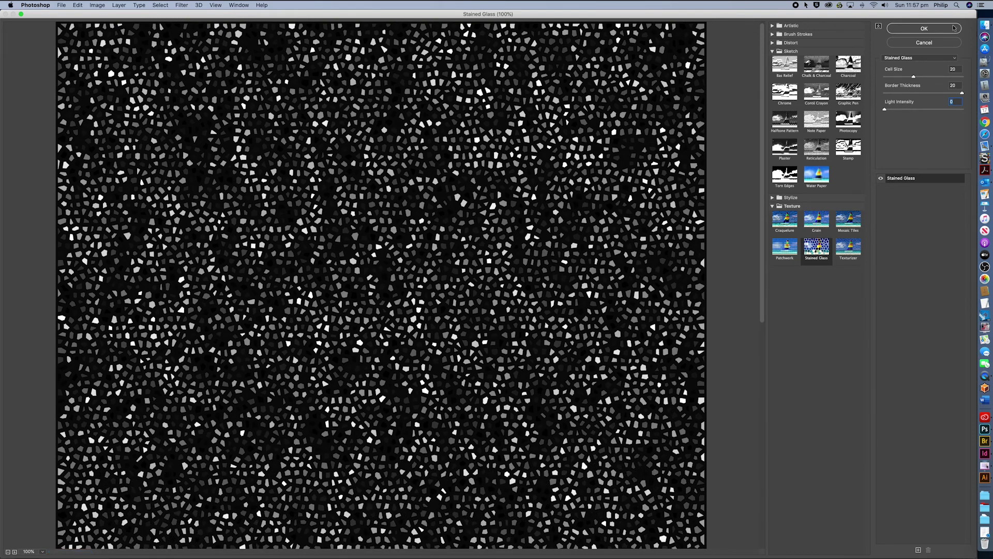
click(945, 33)
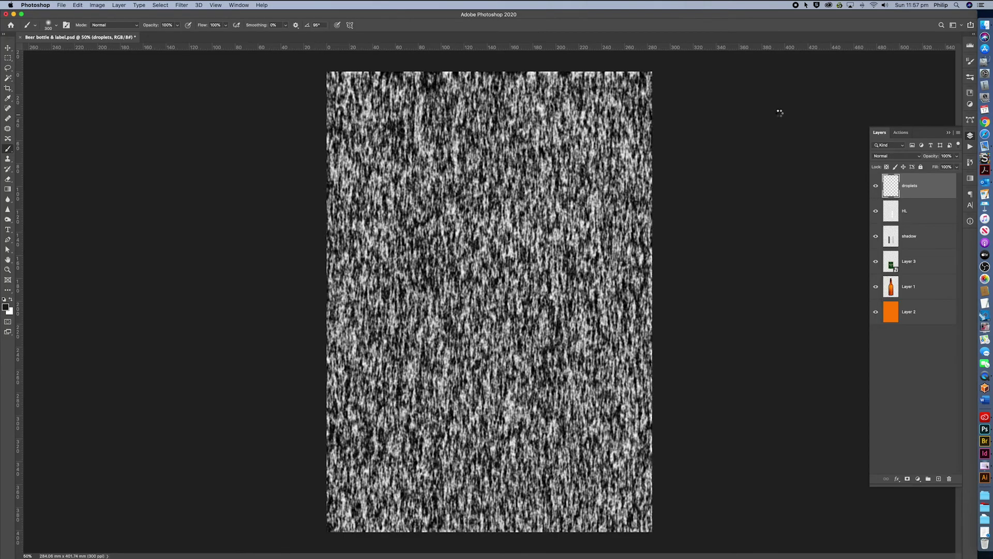
Apply the Plaster sketch filter to the droplets layer with Image Balance 34, Smoothness 10 and light from the Top.
click(182, 6)
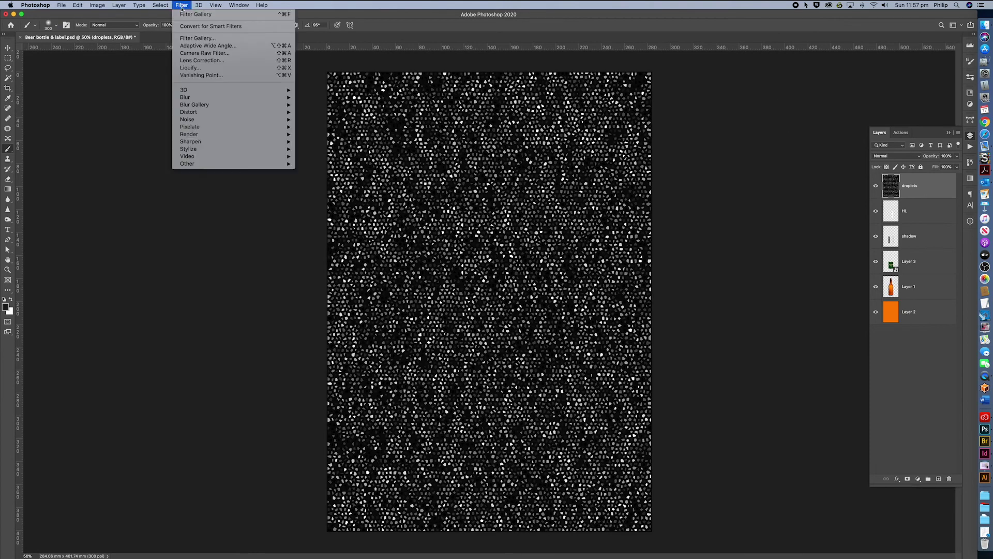
click(190, 38)
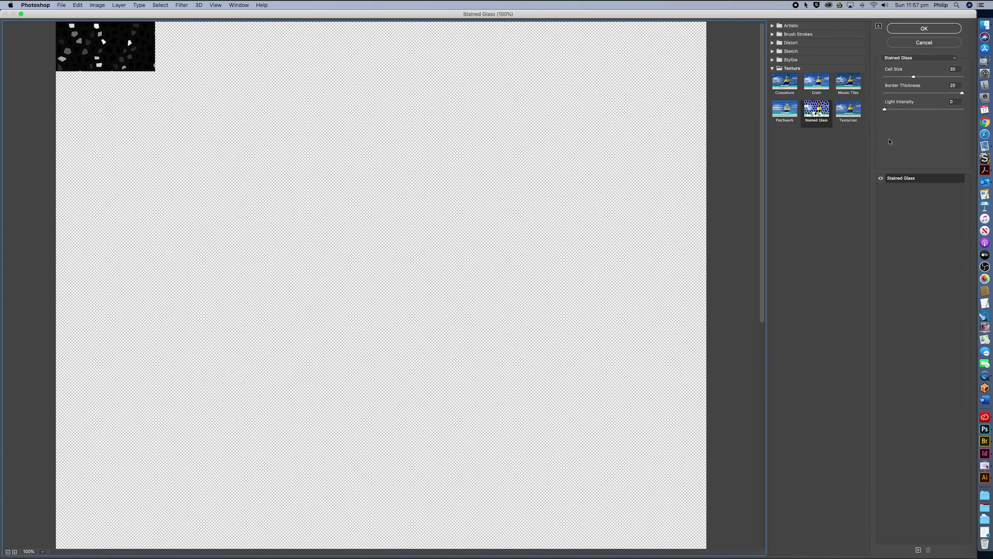
click(772, 52)
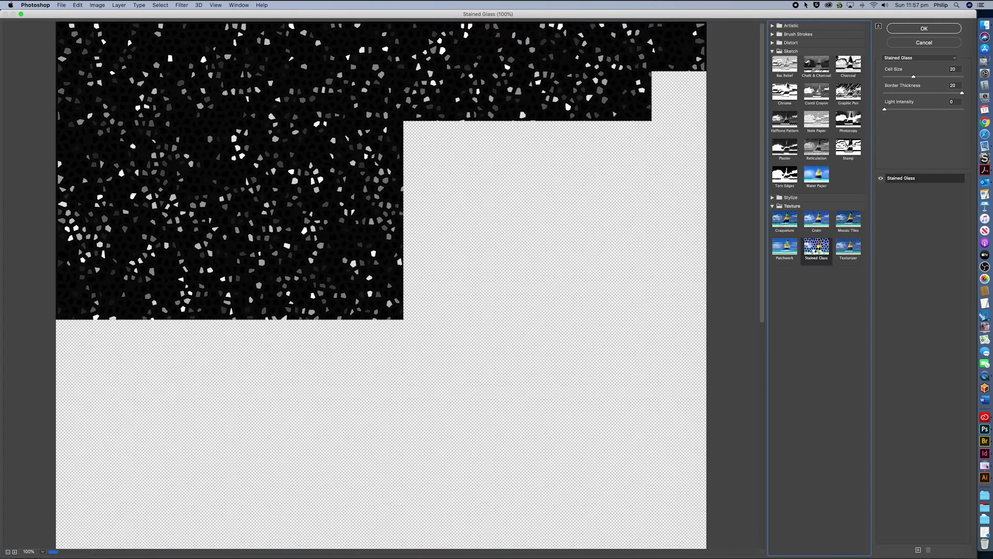
click(786, 148)
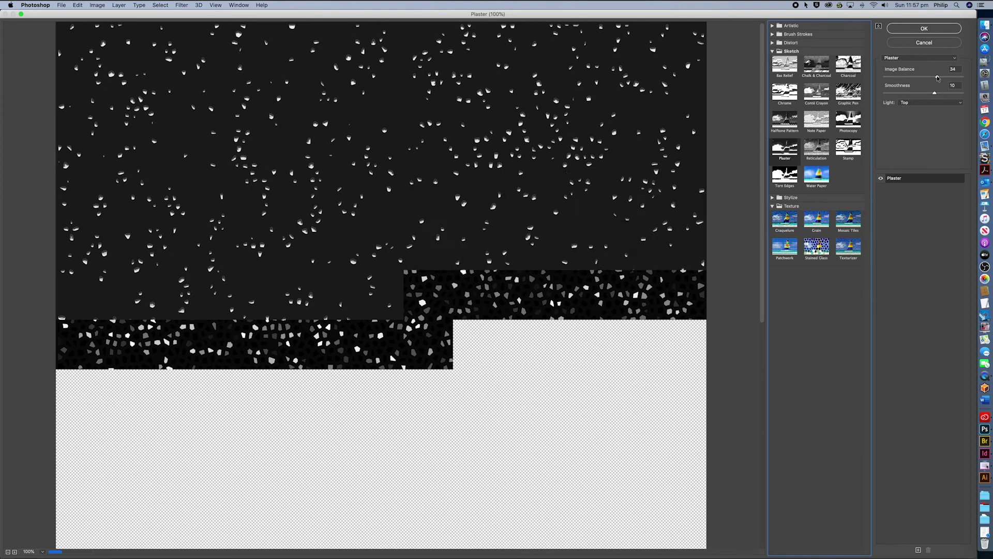
click(938, 78)
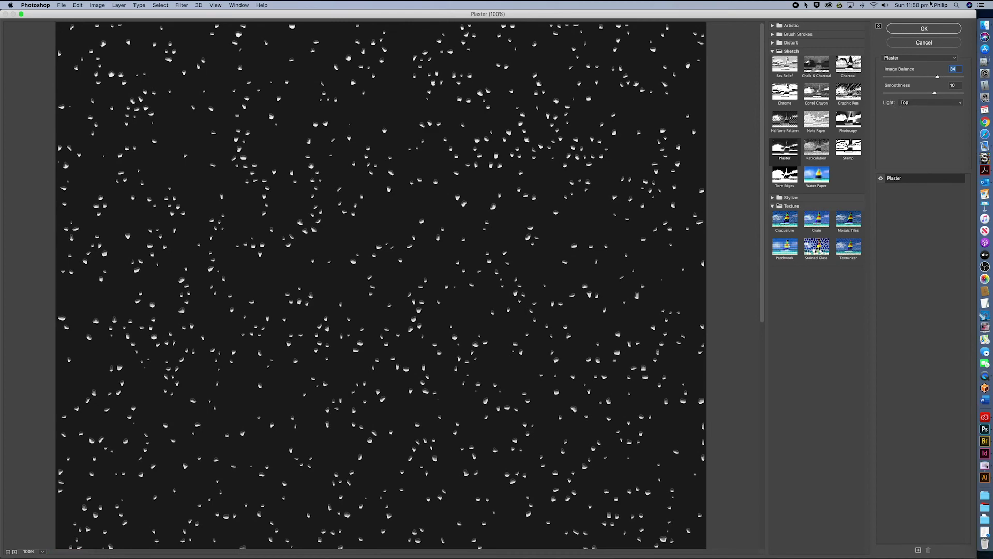
click(940, 29)
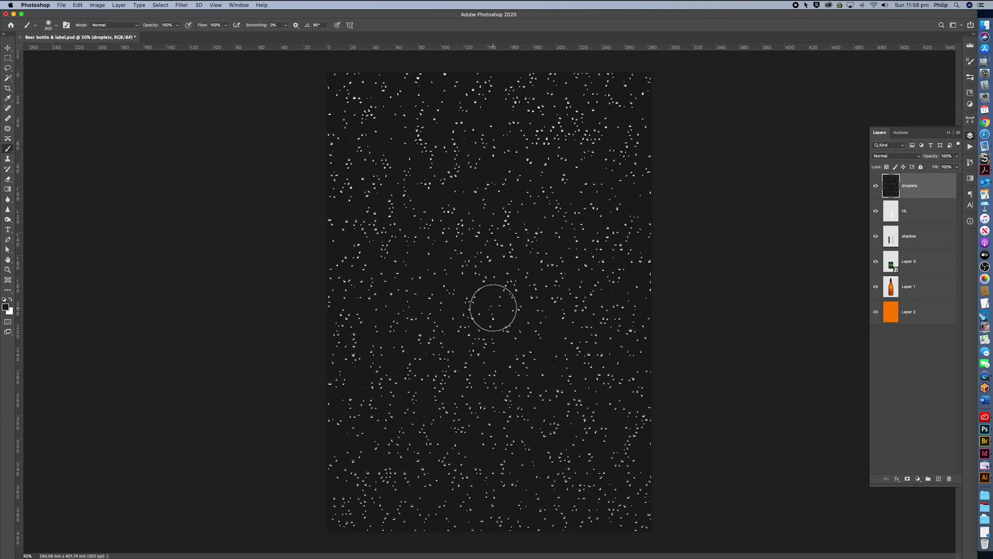
Select the dark background of the droplets layer with the Magic Wand, delete it and clear the selection.
click(495, 306)
click(498, 294)
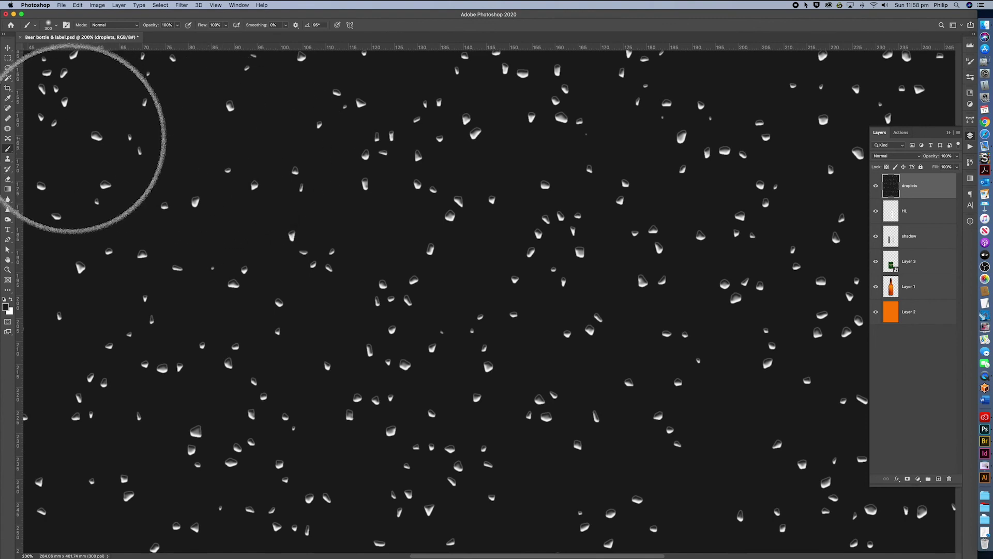
click(9, 79)
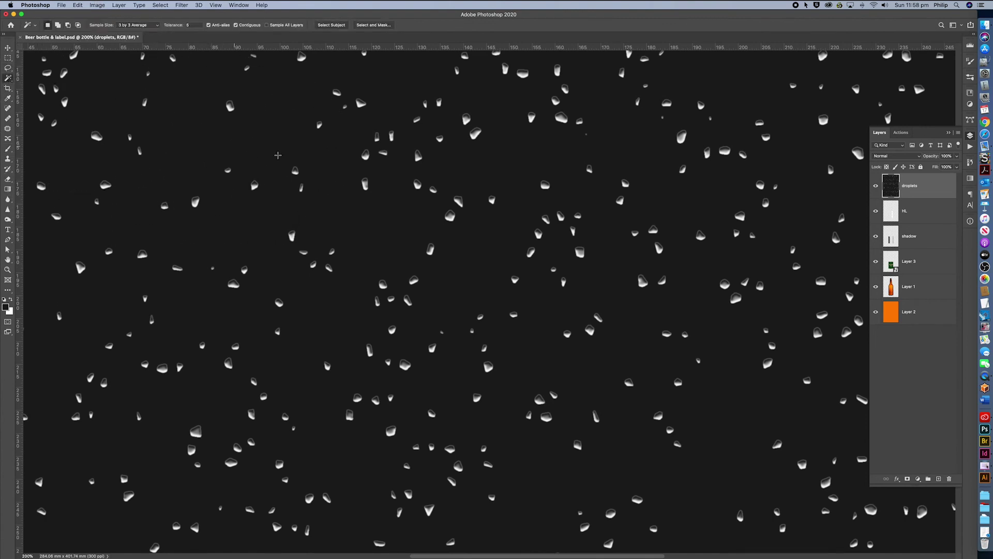
click(268, 130)
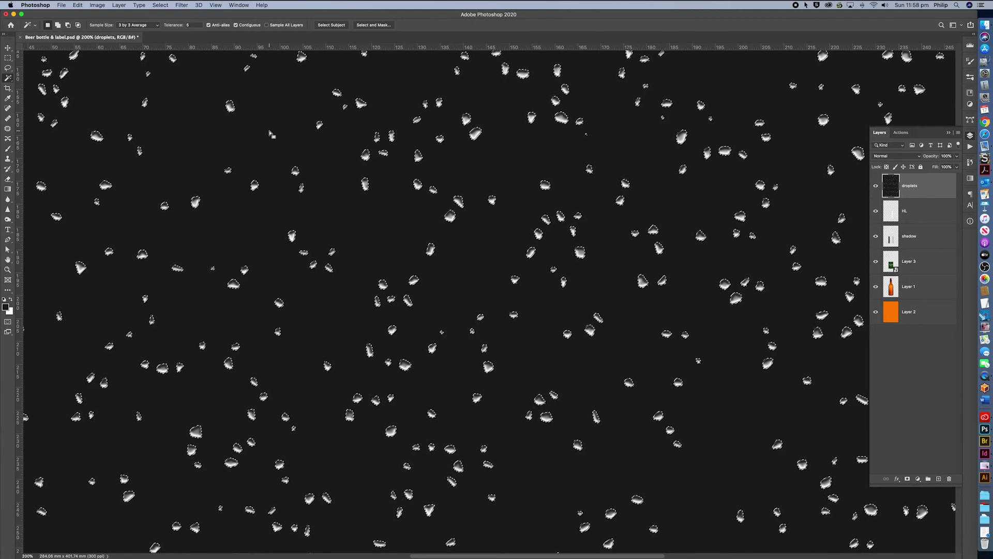
key(Delete)
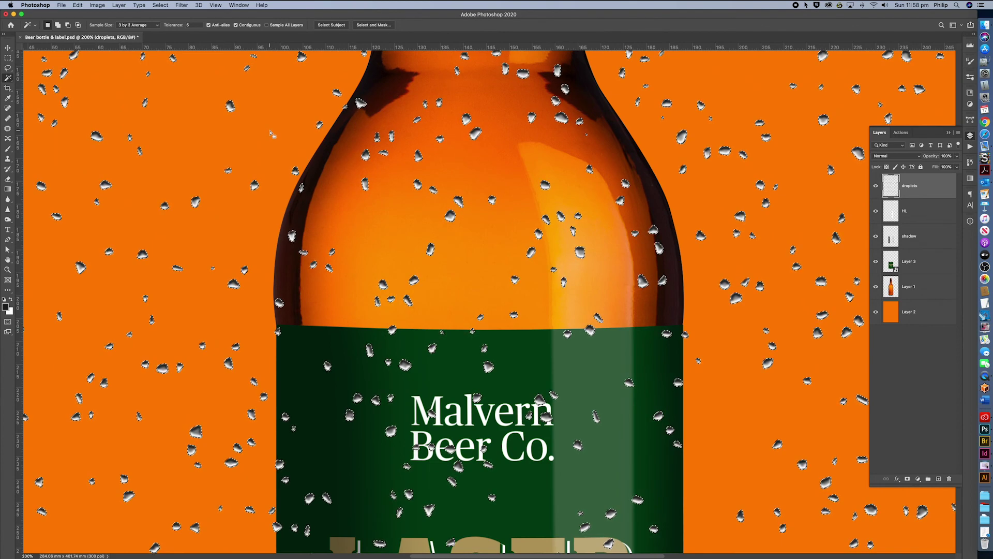
key(super+d)
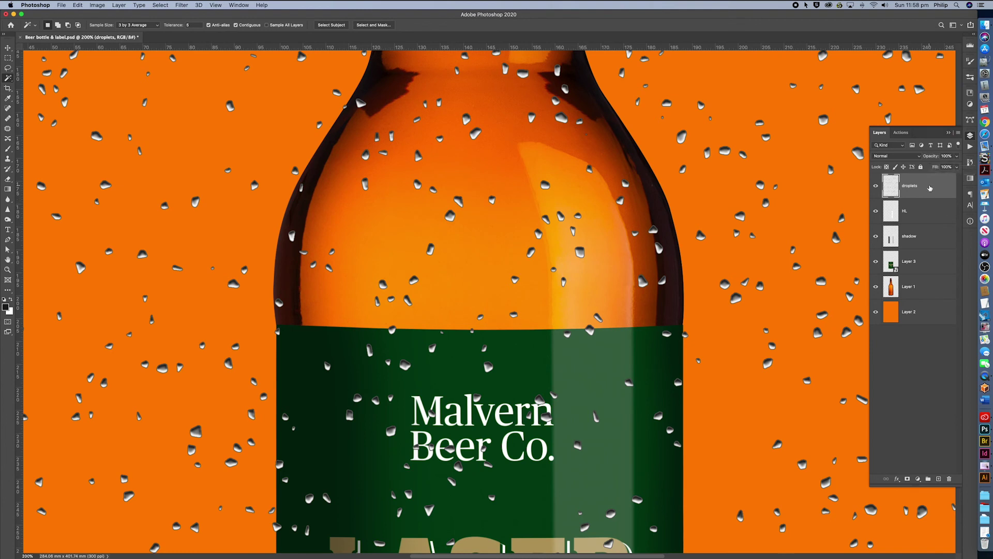
Set the droplets layer's blend mode to Overlay and reduce its Fill to 70%.
click(919, 156)
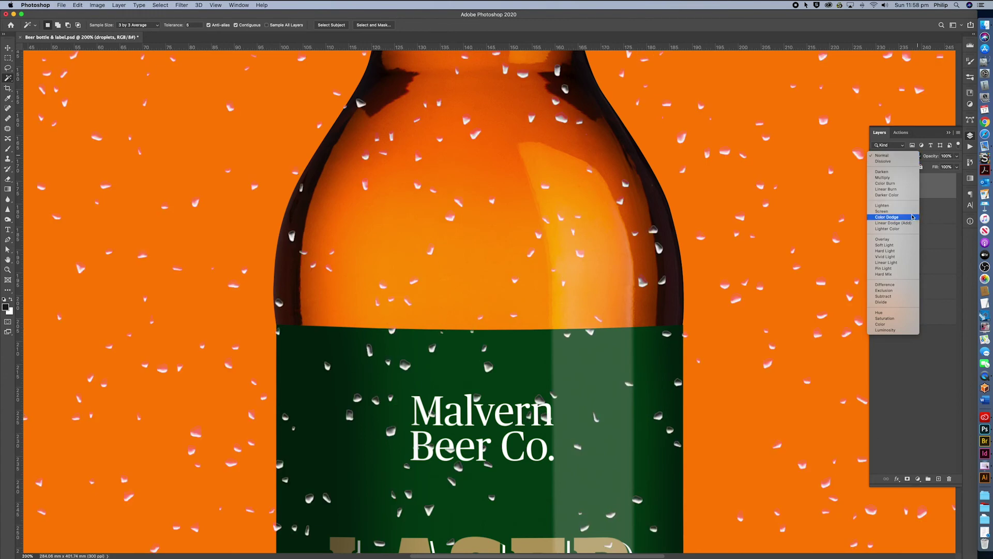
click(907, 239)
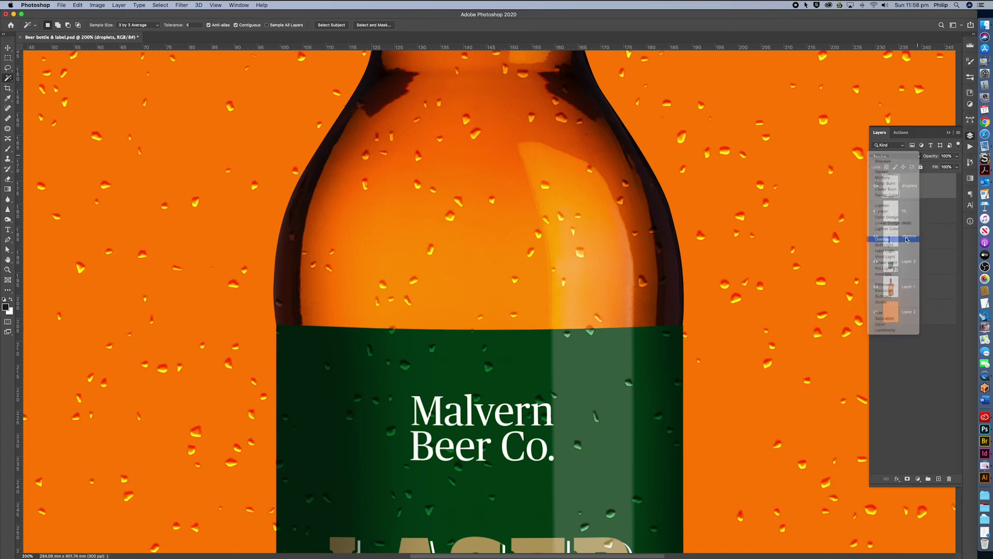
click(957, 168)
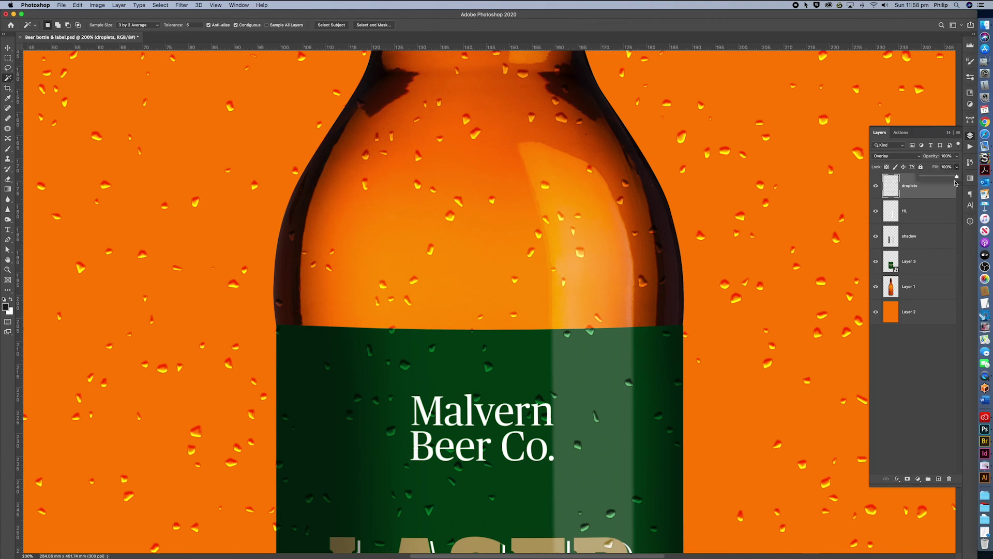
drag(955, 180, 939, 178)
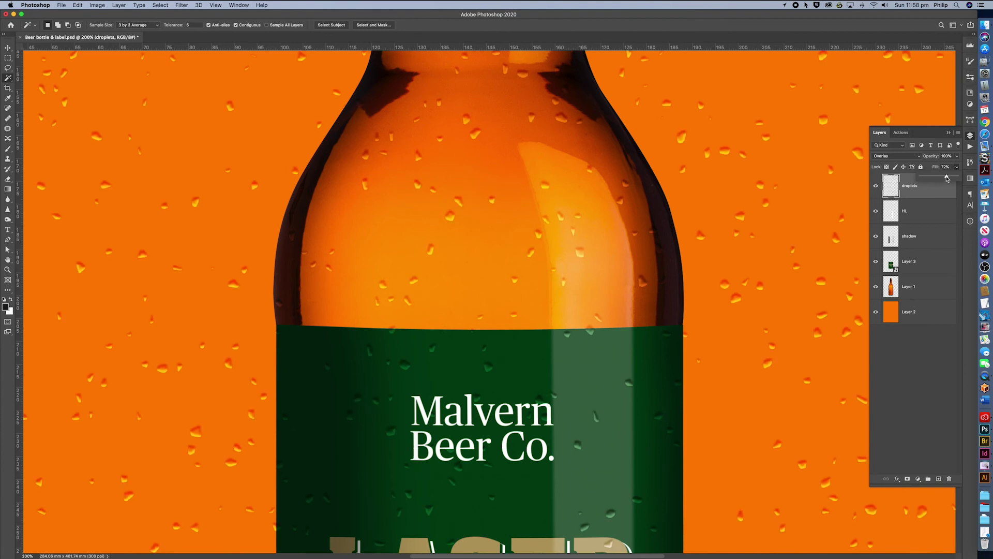
Examine how the droplets look over the whole bottle and close up on the label's LAGER 59 lettering.
alt+super+click(549, 377)
drag(549, 376, 519, 280)
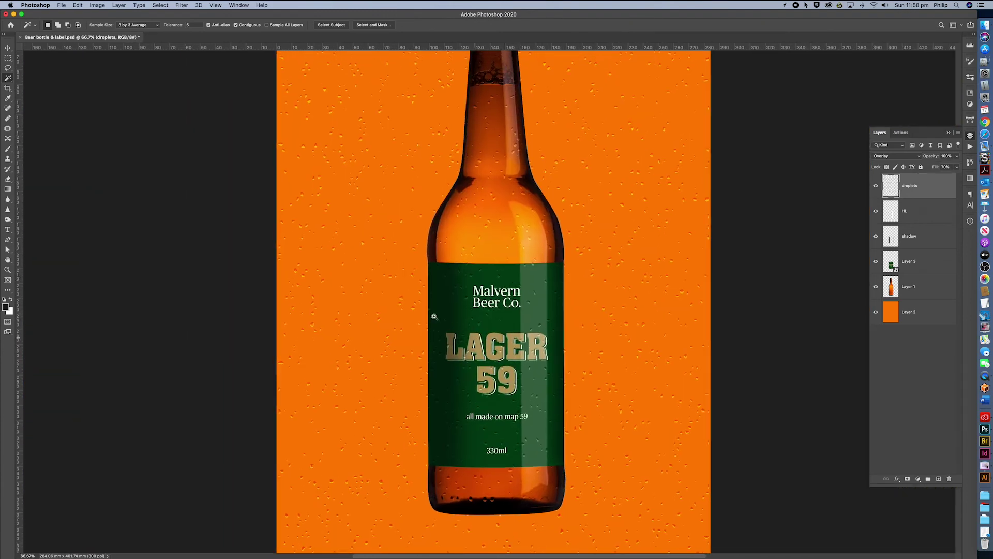
drag(435, 319, 589, 422)
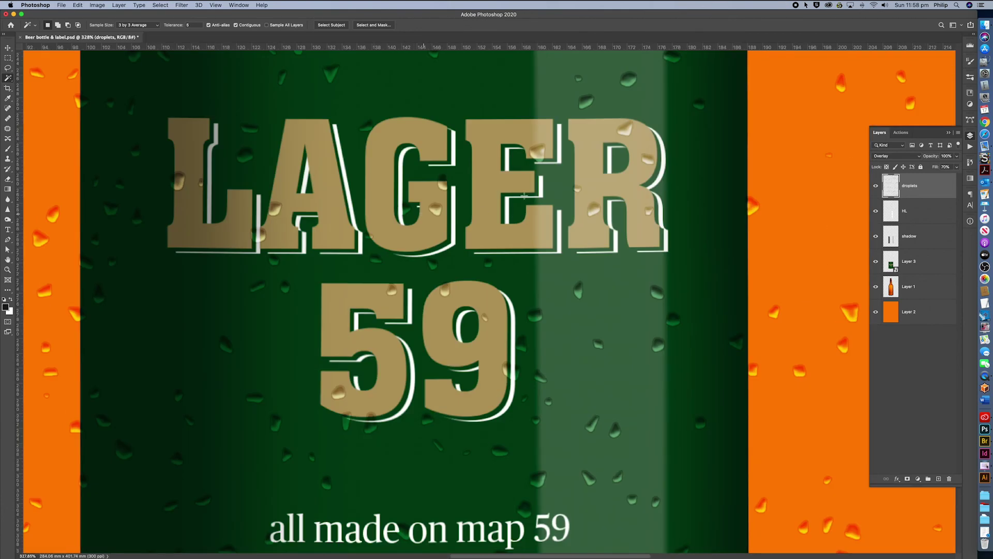
alt+click(461, 305)
alt+click(476, 307)
alt+click(493, 309)
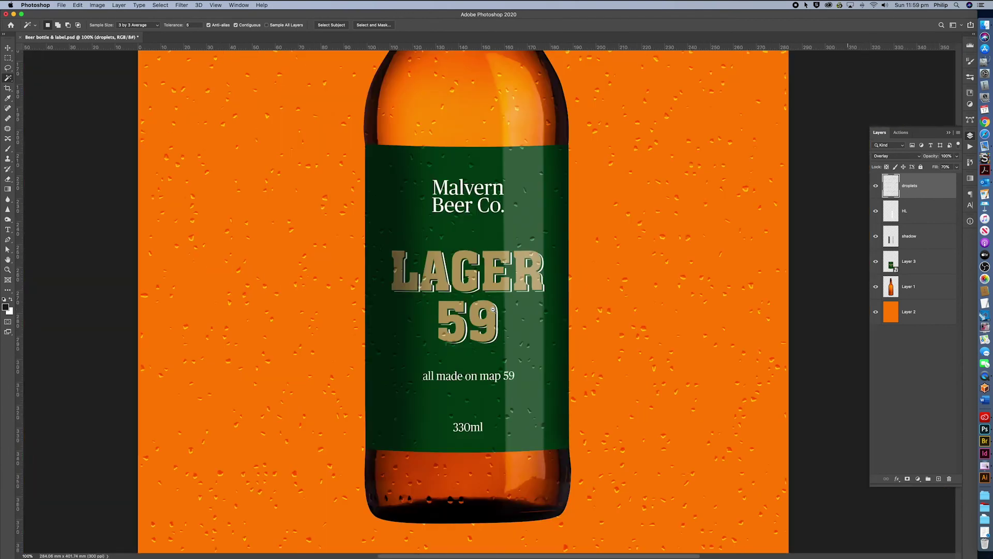
scroll(494, 290, up, 3)
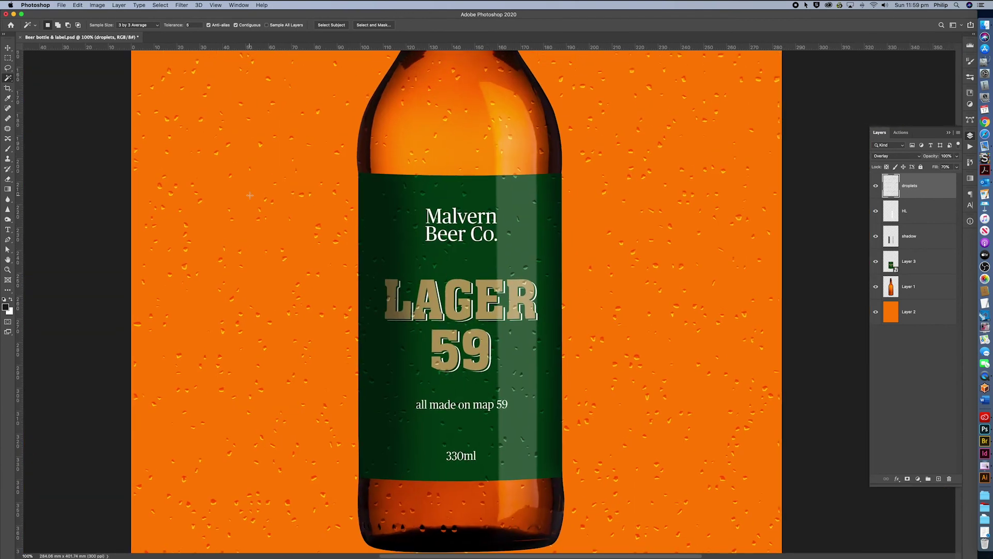
Reposition the droplets layer with the Move tool, shifting it slightly left of the canvas so the droplets fall differently on the bottle.
click(8, 47)
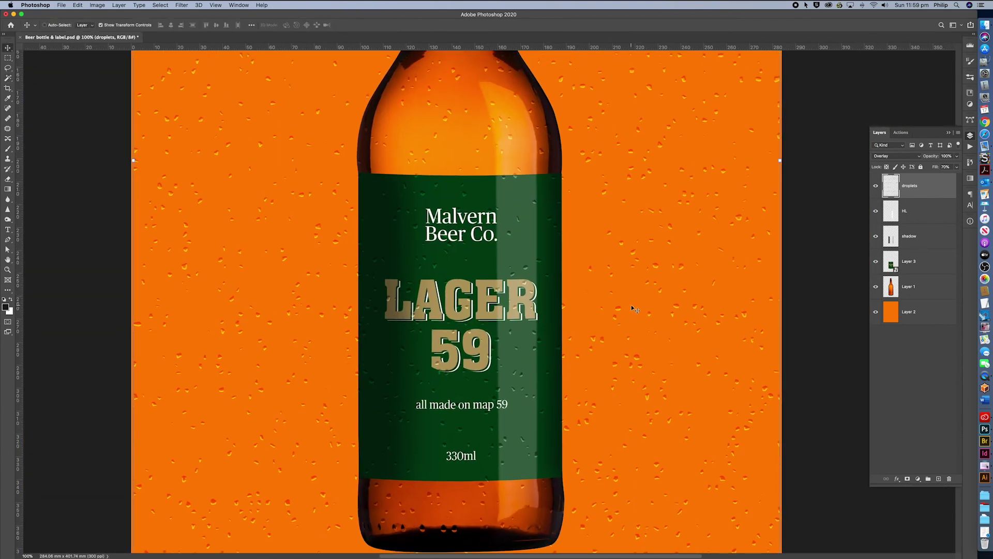
drag(619, 307, 659, 305)
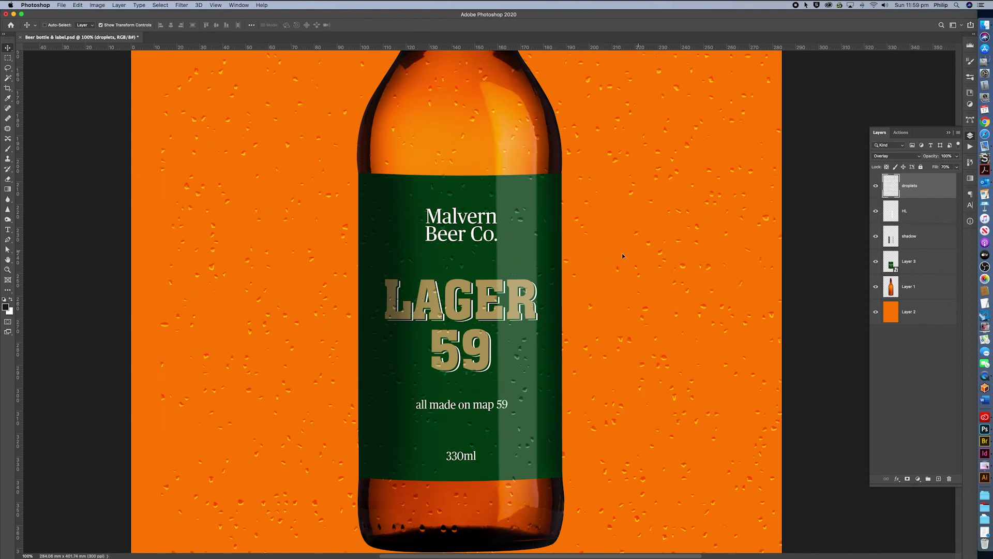
key(ctrl+z)
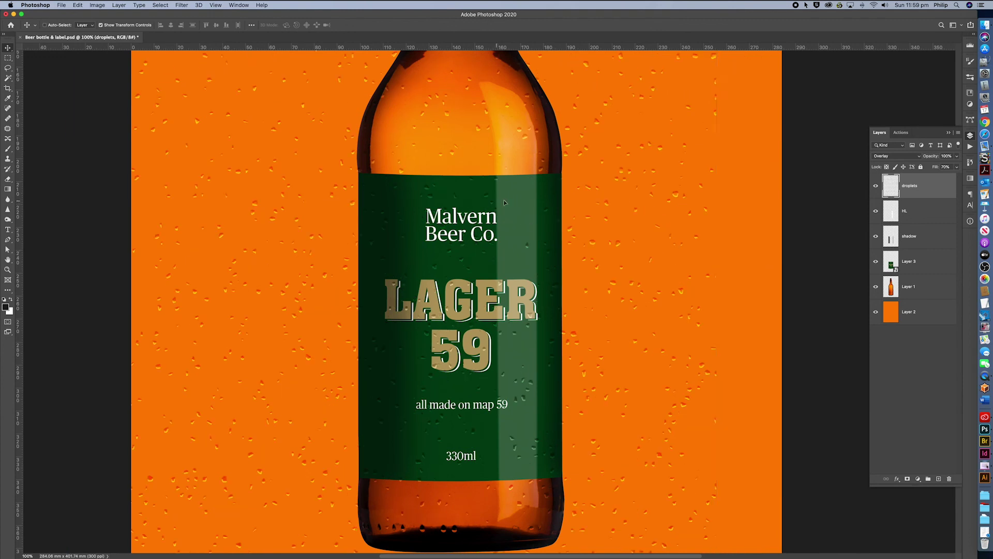
drag(524, 202, 540, 204)
scroll(71, 144, left, 2)
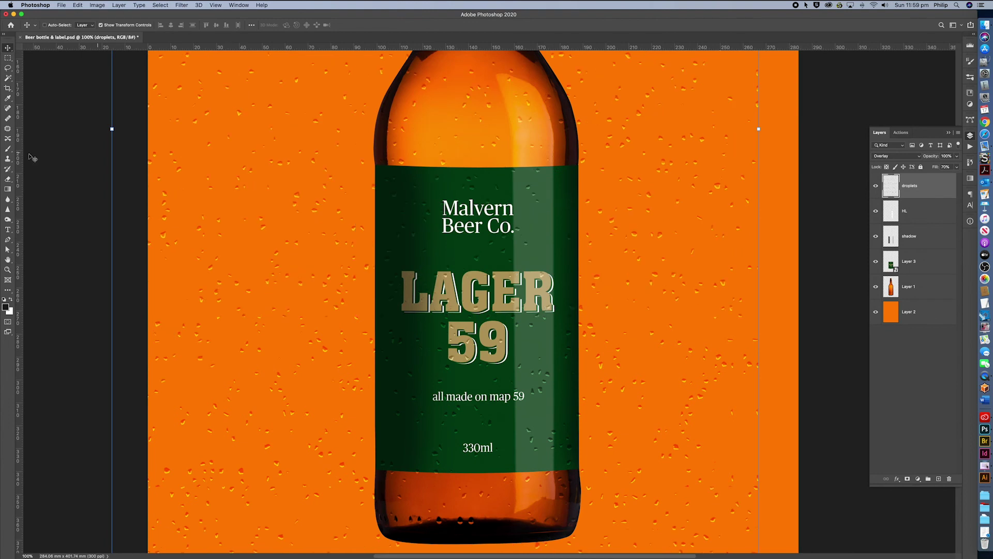
Retouch the droplets on the green label around the area between Malvern Beer Co. and LAGER with the Clone Stamp tool.
click(7, 160)
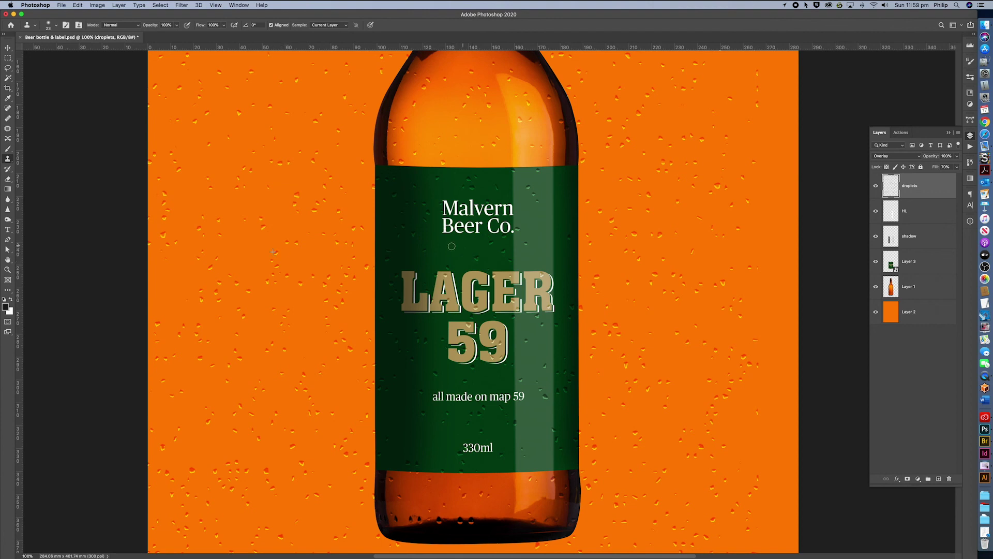
mouse_move(459, 254)
mouse_down()
mouse_move(448, 244)
mouse_move(463, 265)
mouse_up()
drag(541, 227, 558, 239)
scroll(662, 121, up, 5)
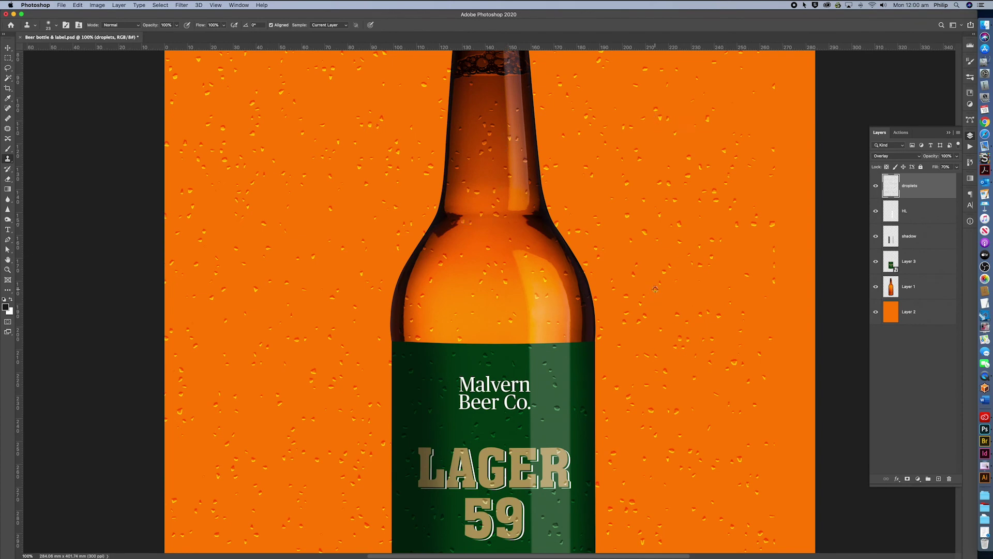
Make a selection from the bottle outline Path 1 with a 0-pixel feather and add it as a layer mask on the droplets layer.
key(super+minus)
key(super+minus)
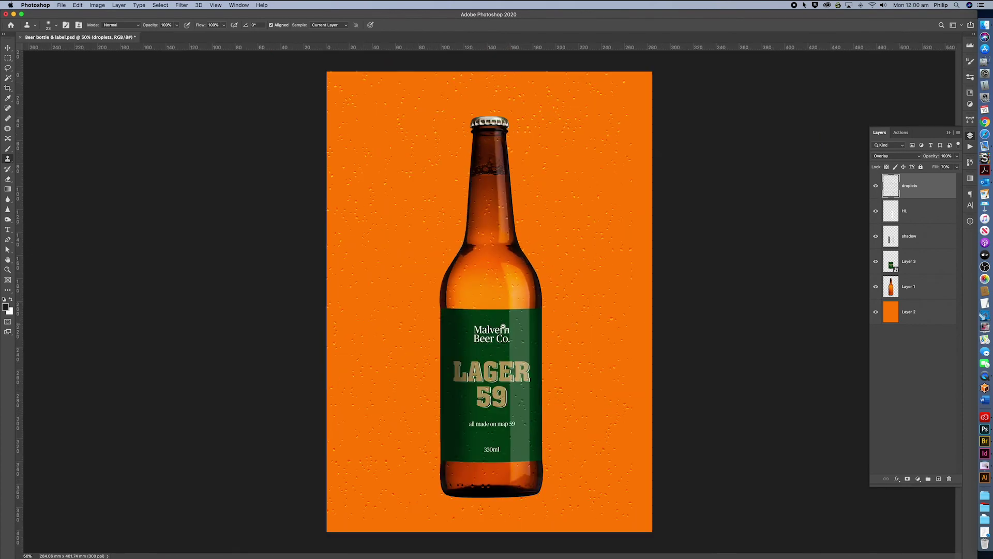
click(972, 121)
click(934, 132)
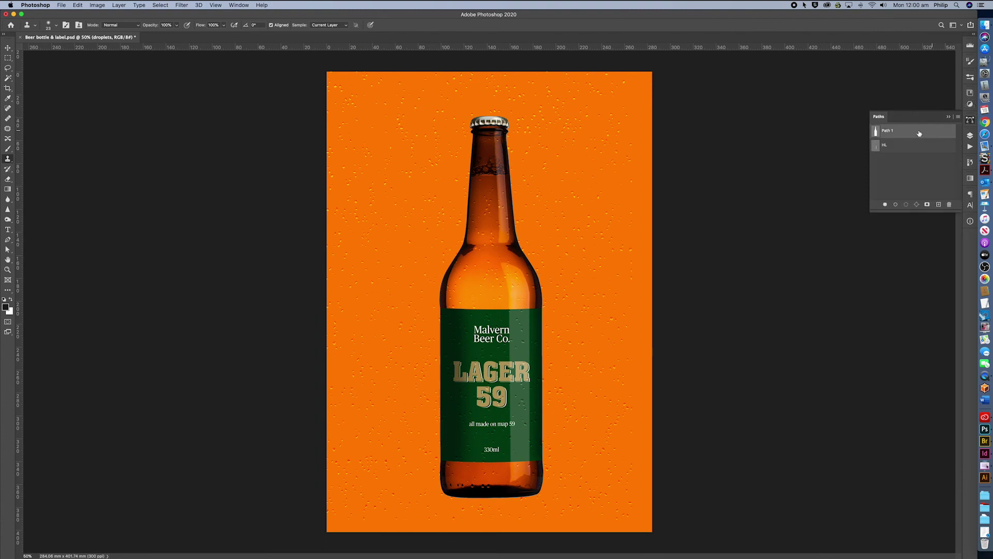
click(958, 117)
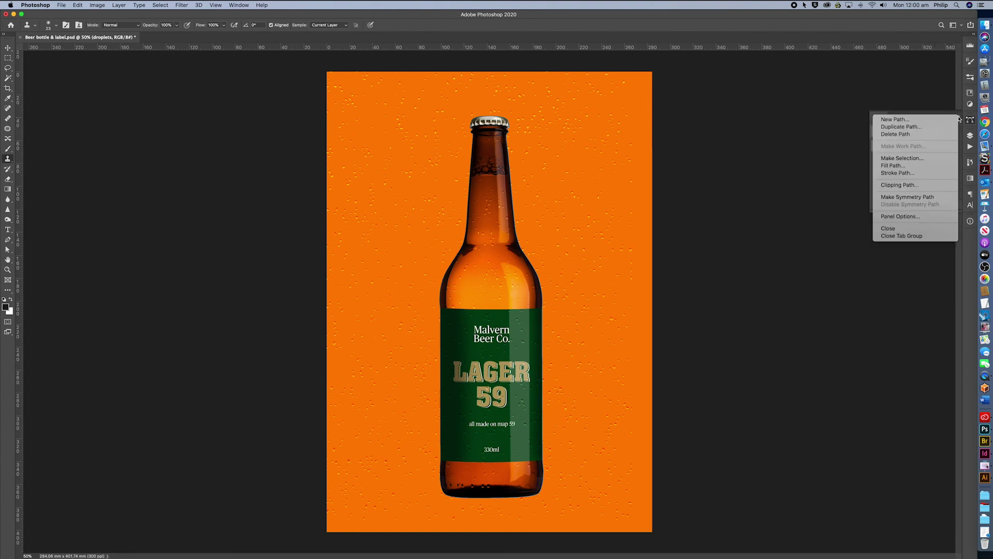
click(937, 157)
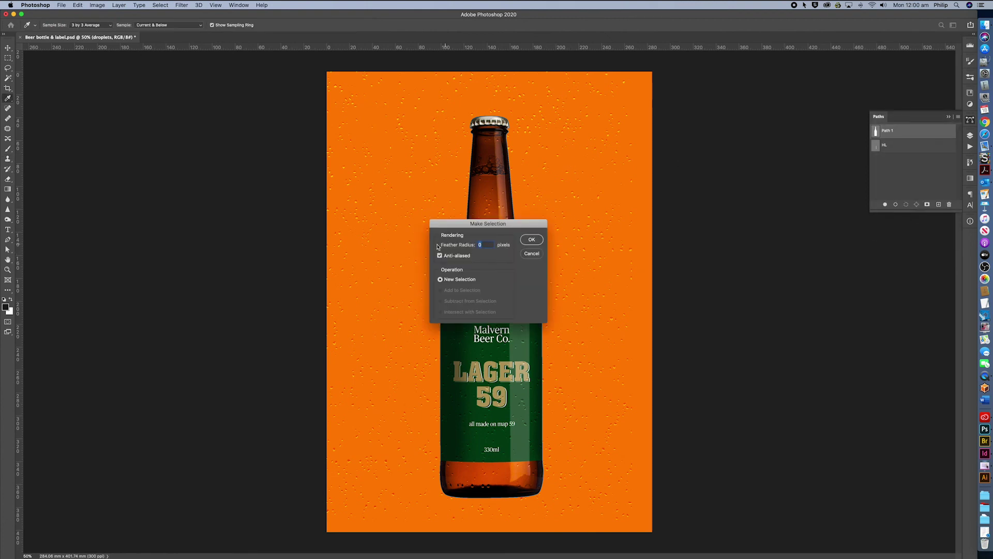
click(534, 241)
key(s)
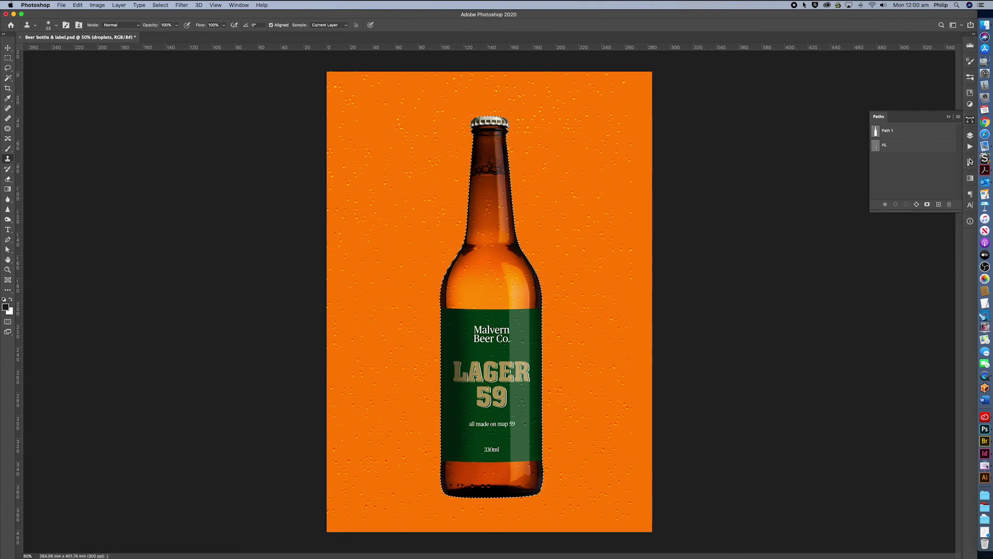
click(971, 137)
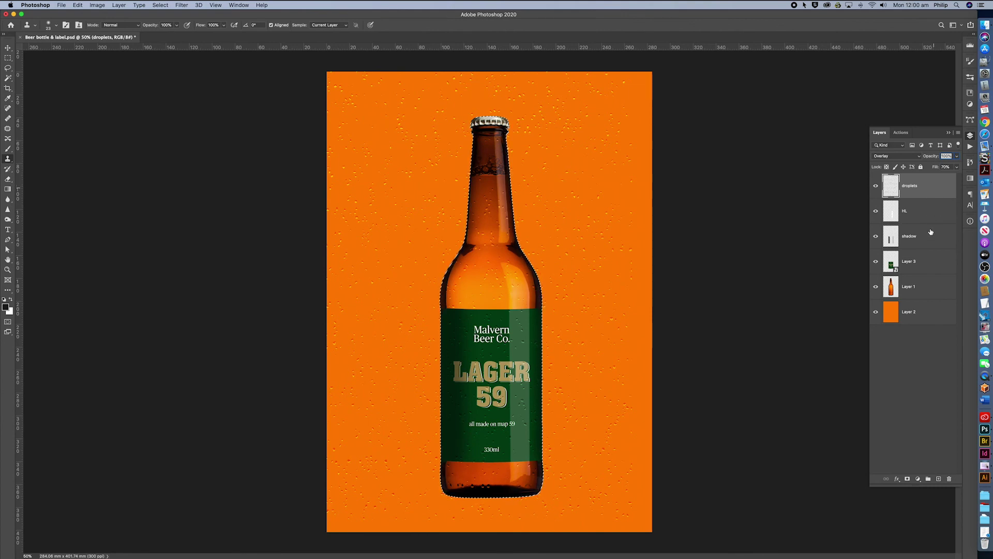
click(908, 479)
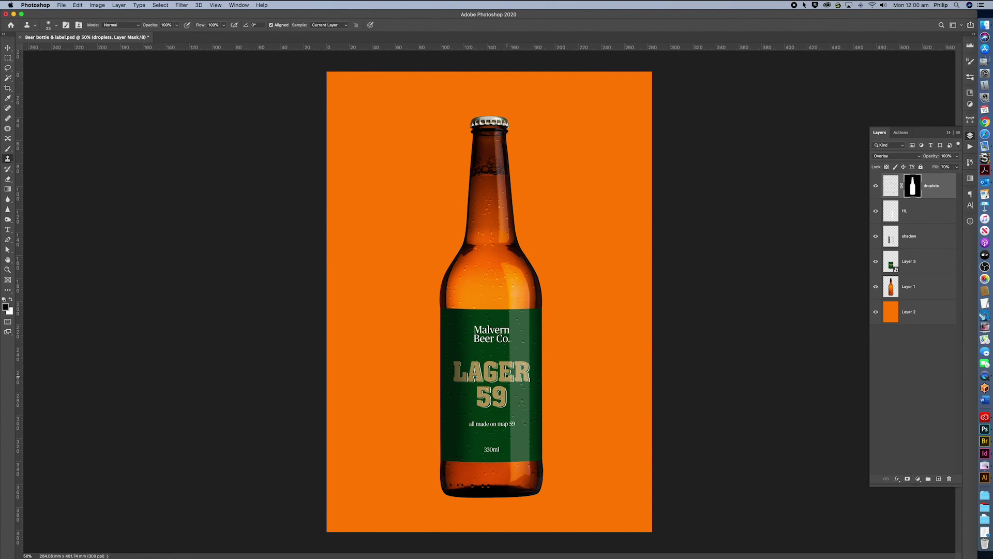
Examine the masked droplets close up along the label, base, shoulder and neck, and check the whole bottle.
scroll(509, 376, up, 5)
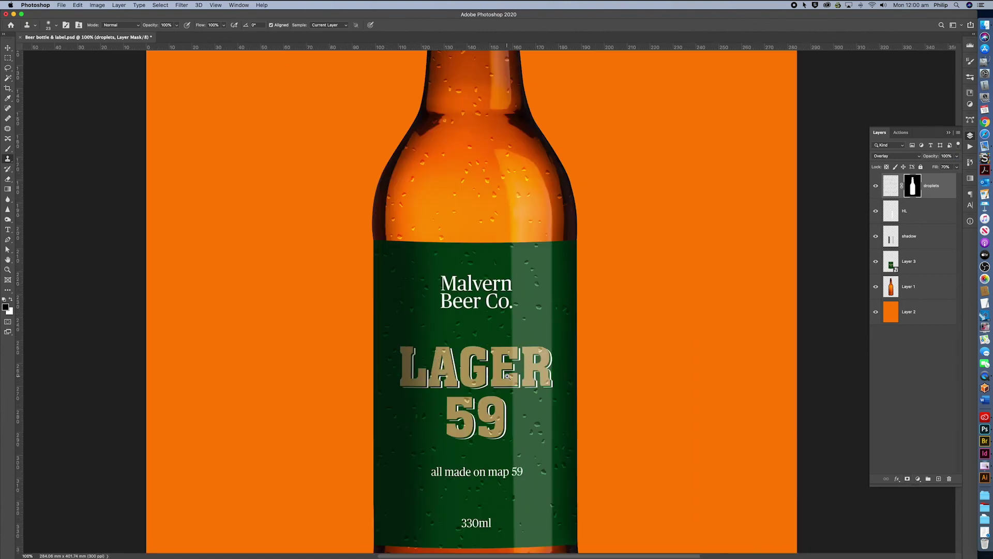
scroll(507, 376, up, 3)
drag(507, 376, 524, 140)
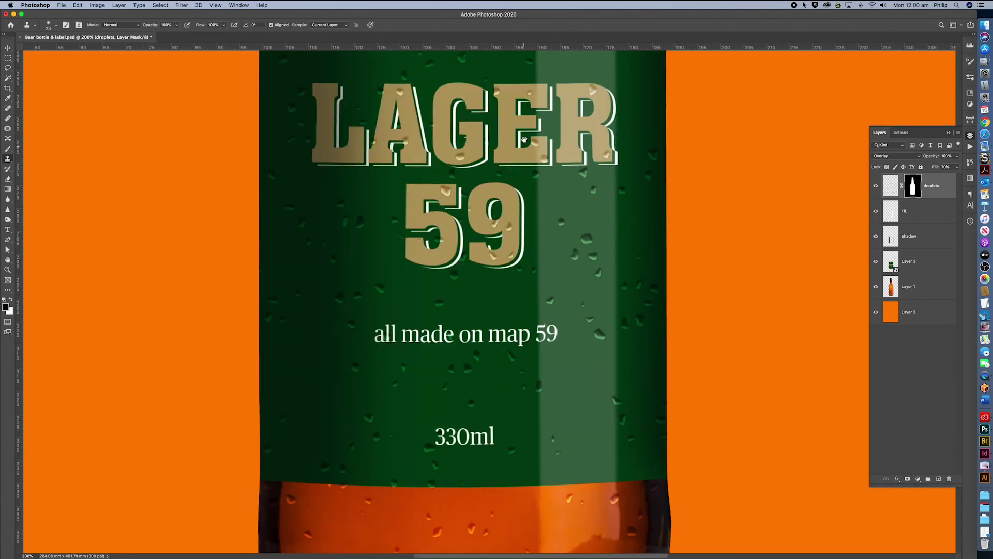
scroll(457, 292, down, 4)
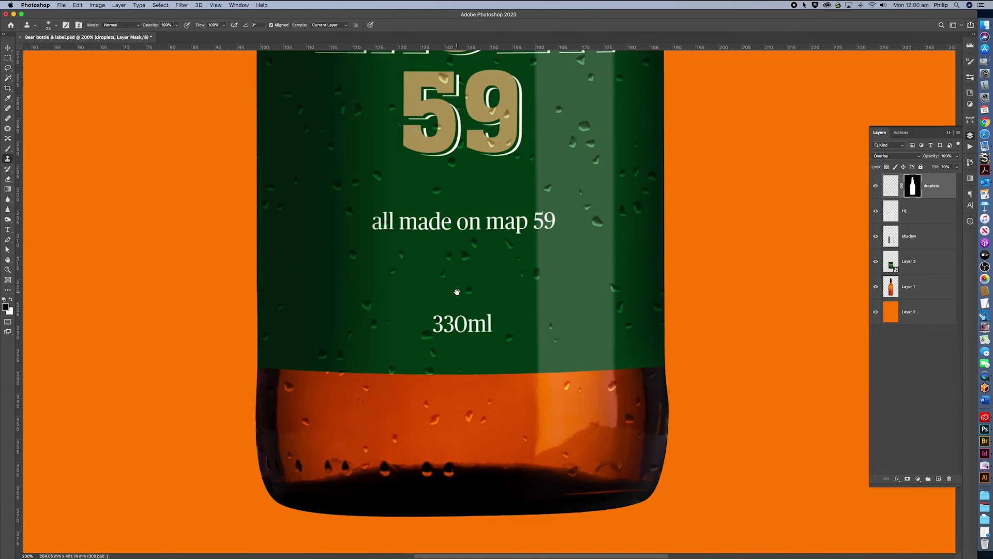
scroll(457, 292, up, 10)
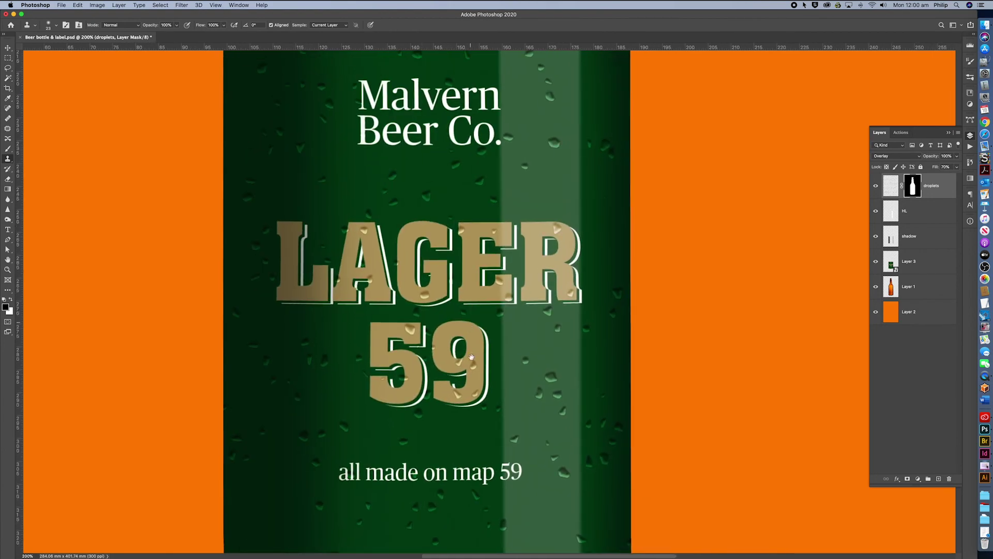
scroll(471, 357, up, 15)
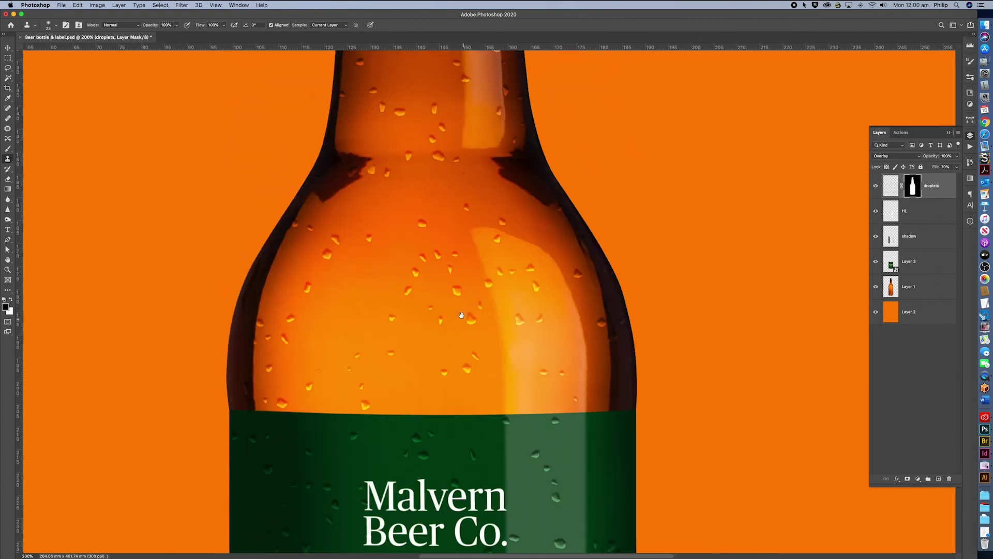
scroll(461, 315, up, 14)
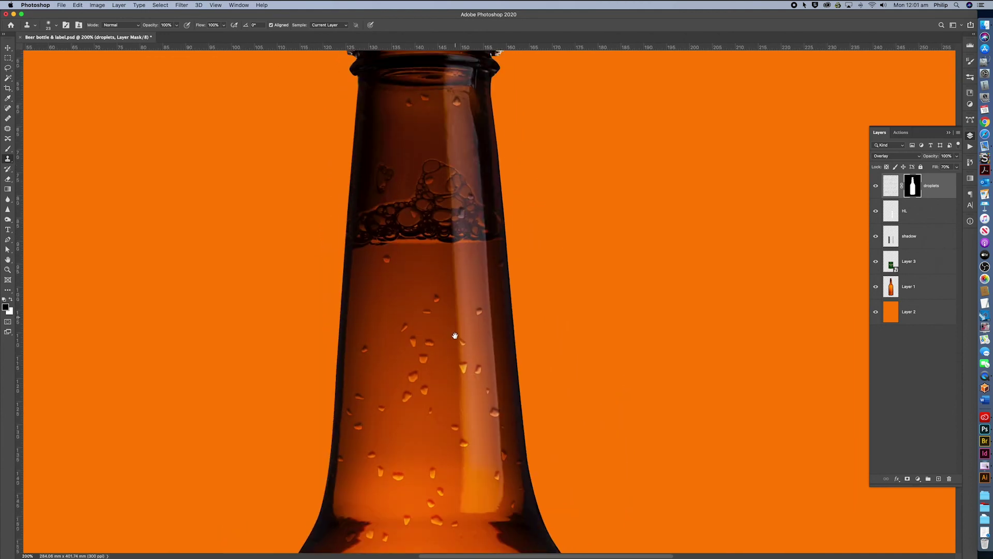
scroll(455, 335, up, 5)
scroll(451, 212, down, 6)
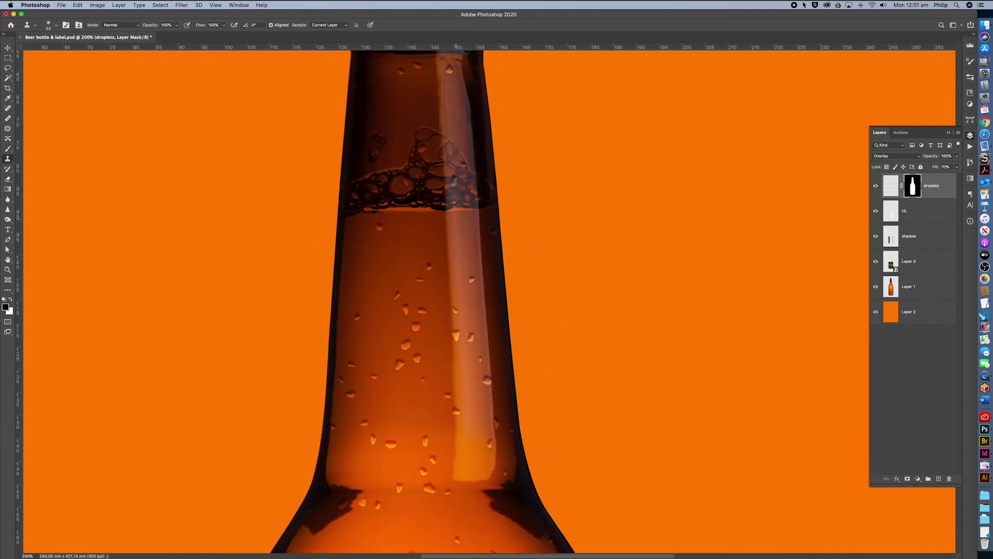
key(super+0)
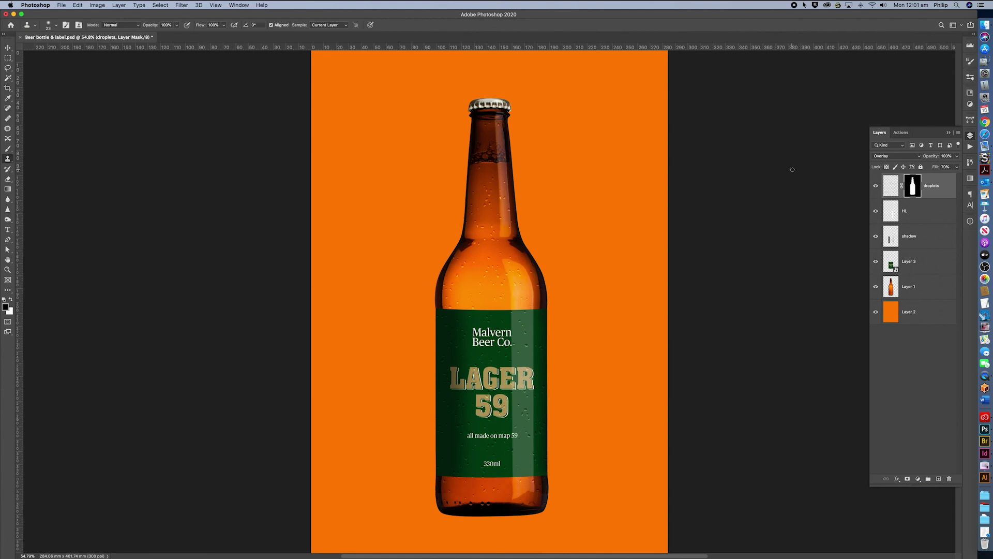